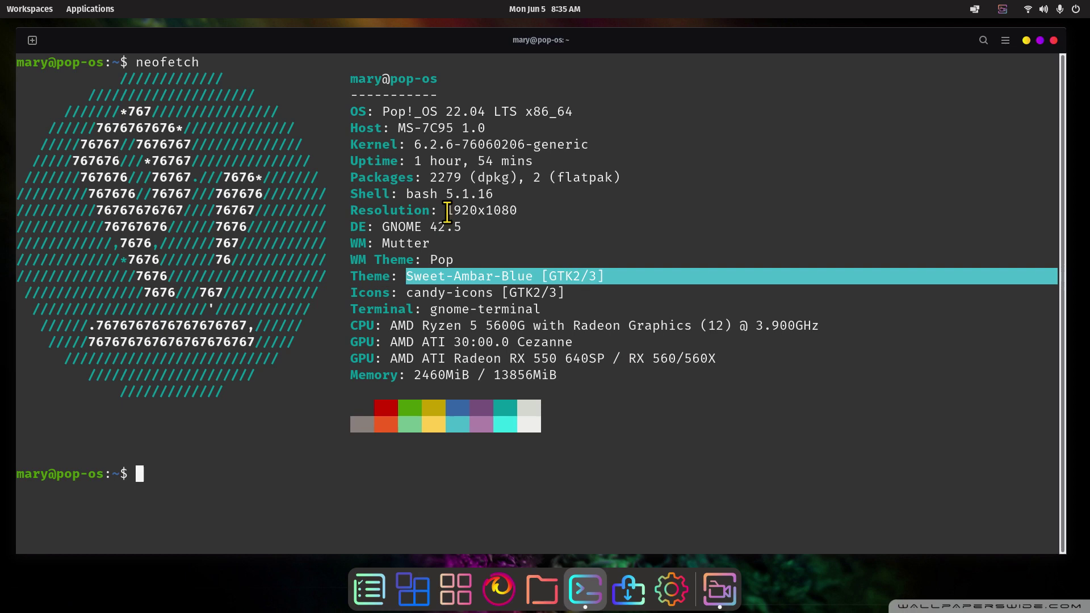
# Highlight the 1920x1080 resolution in the neofetch output, then close the terminal with Ctrl+D.
pyautogui.moveTo(448, 212); pyautogui.dragTo(533, 211)
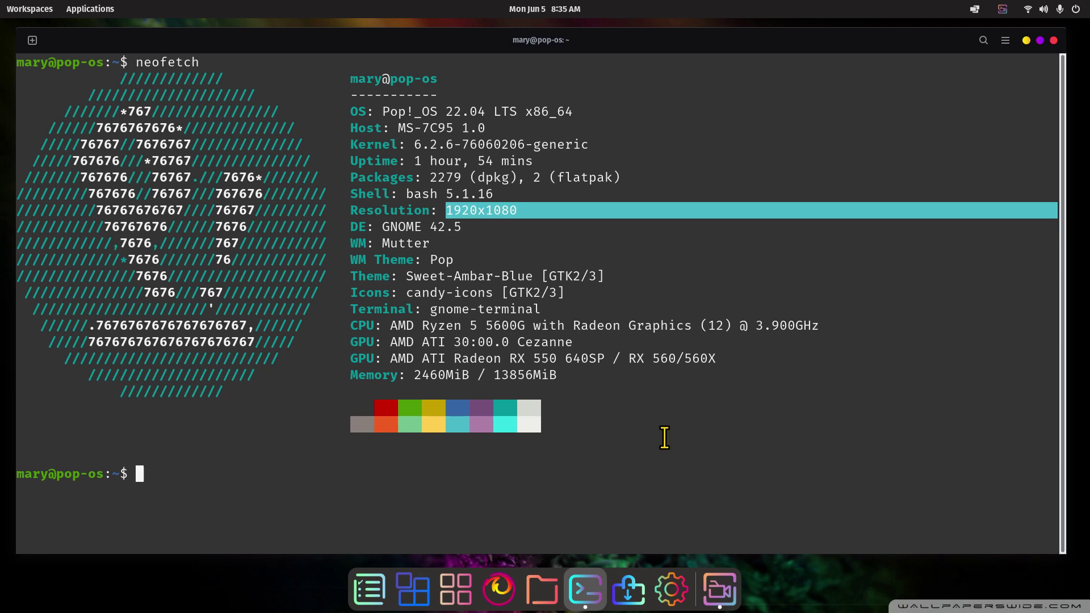
pyautogui.hotkey('ctrl', 'd')
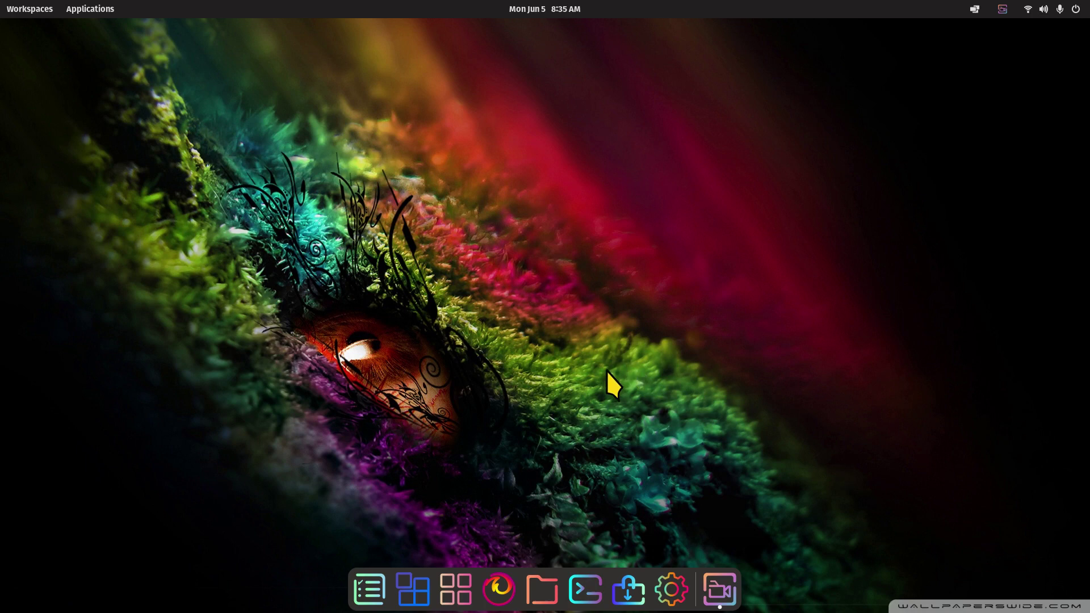
pyautogui.click(542, 588)
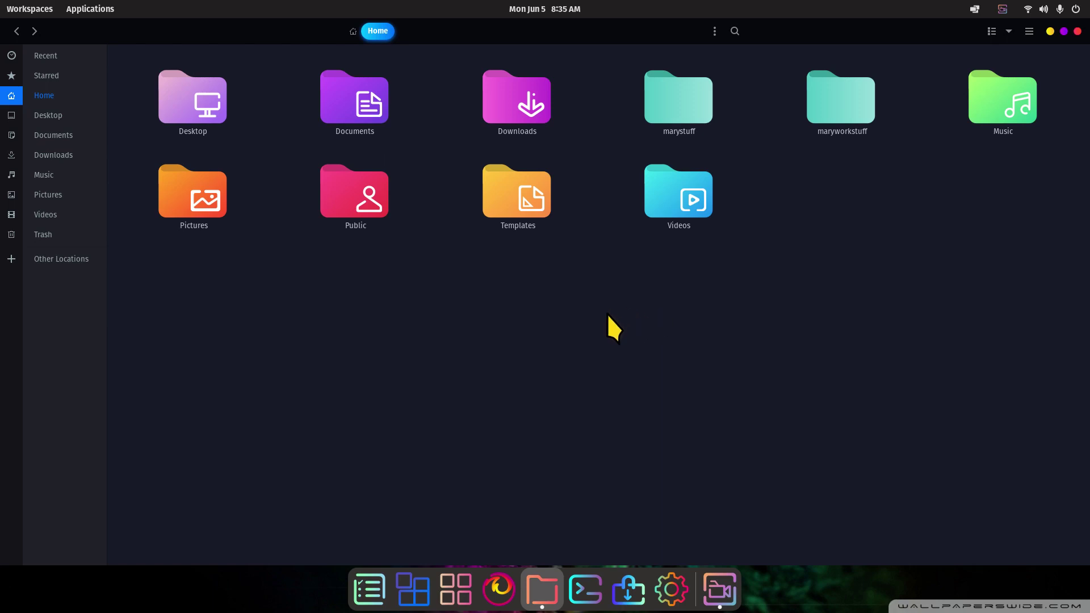
pyautogui.hotkey('ctrl', '-')
pyautogui.hotkey('ctrl', '-')
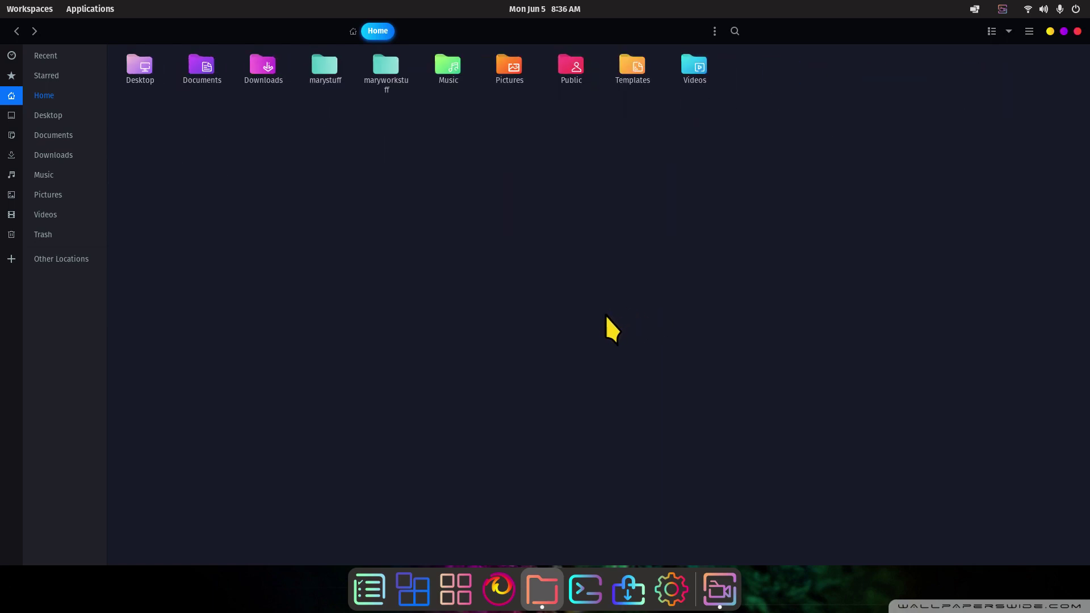
pyautogui.hotkey('ctrl', '+')
pyautogui.hotkey('ctrl', '+')
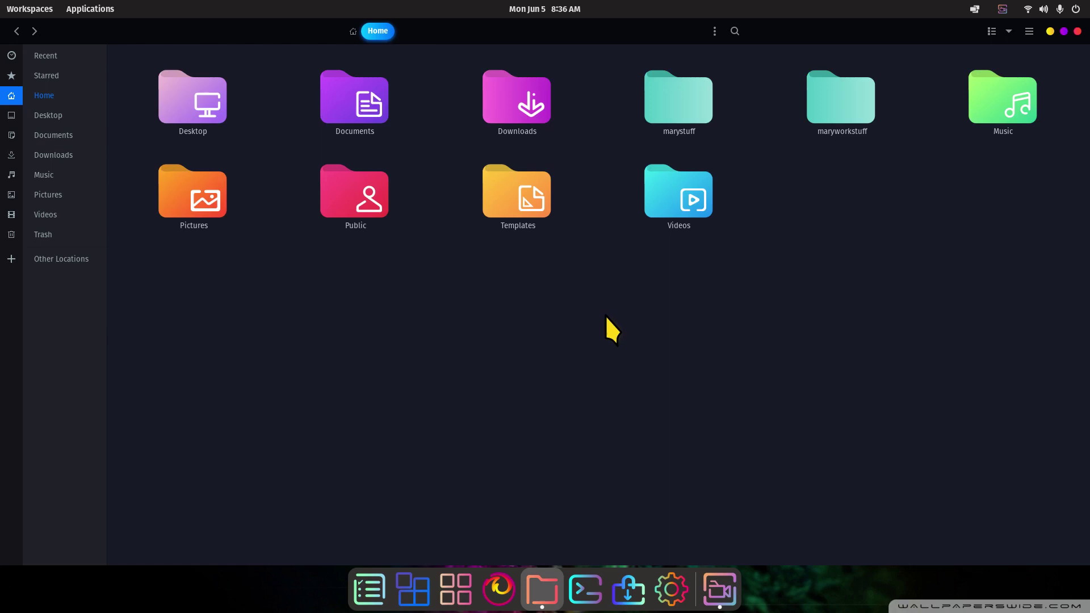
pyautogui.hotkey('ctrl', '-')
pyautogui.hotkey('ctrl', '-')
pyautogui.hotkey('ctrl', '+')
pyautogui.hotkey('ctrl', '+')
pyautogui.hotkey('ctrl', '-')
pyautogui.hotkey('ctrl', '-')
pyautogui.hotkey('ctrl', '+')
pyautogui.hotkey('ctrl', '+')
pyautogui.hotkey('ctrl', 'w')
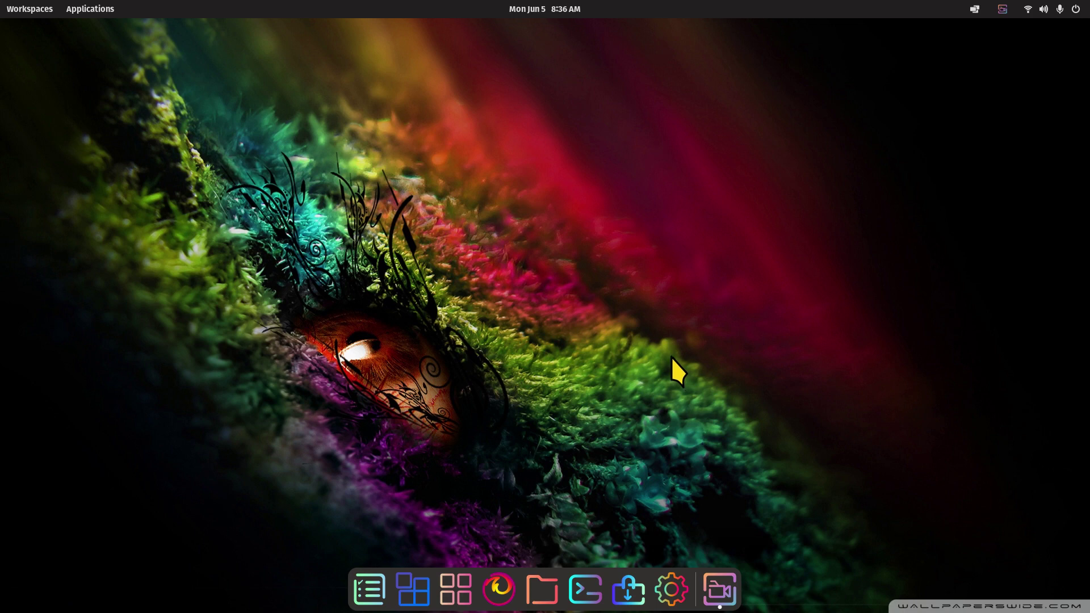
pyautogui.click(634, 597)
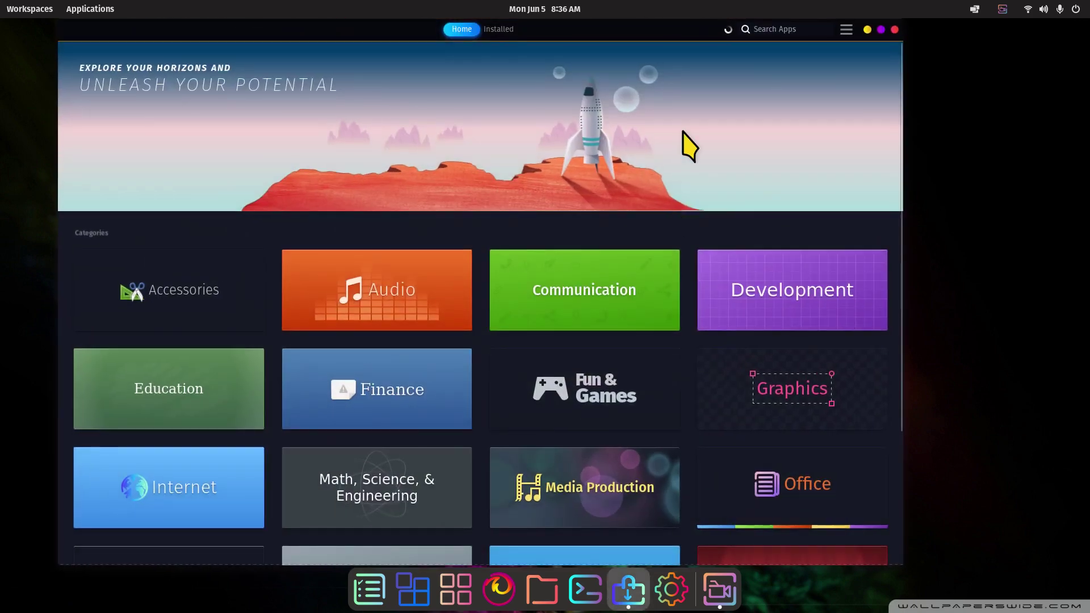
pyautogui.click(763, 31)
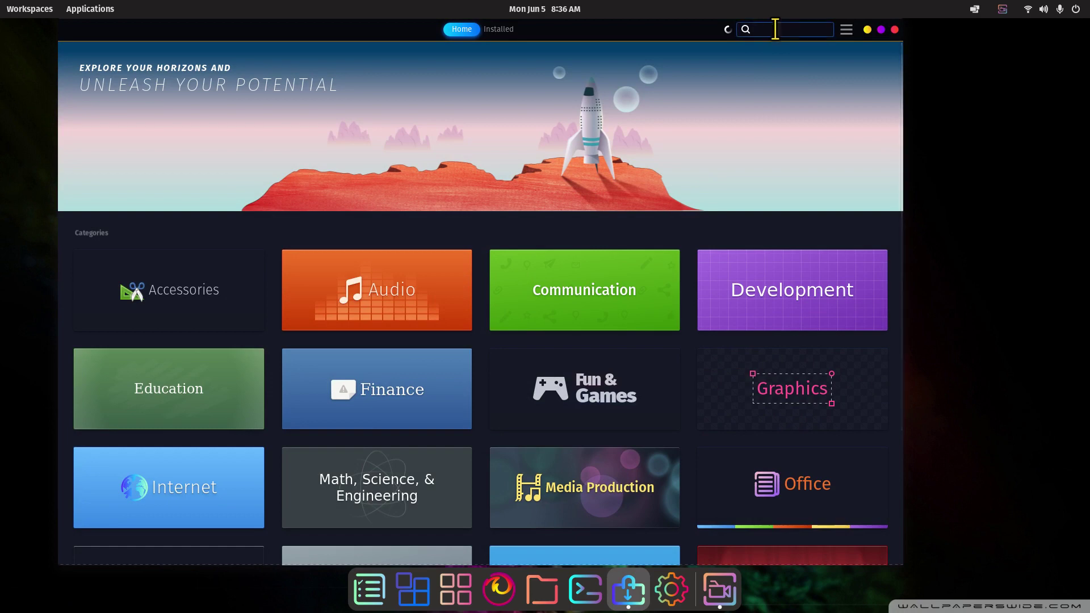
pyautogui.write('twe')
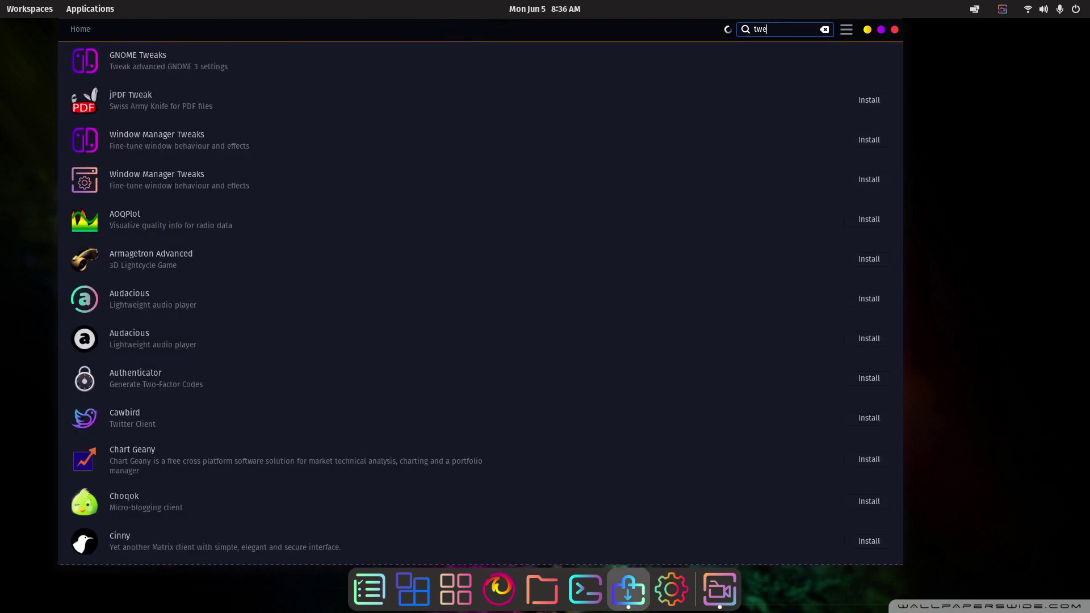
pyautogui.click(133, 57)
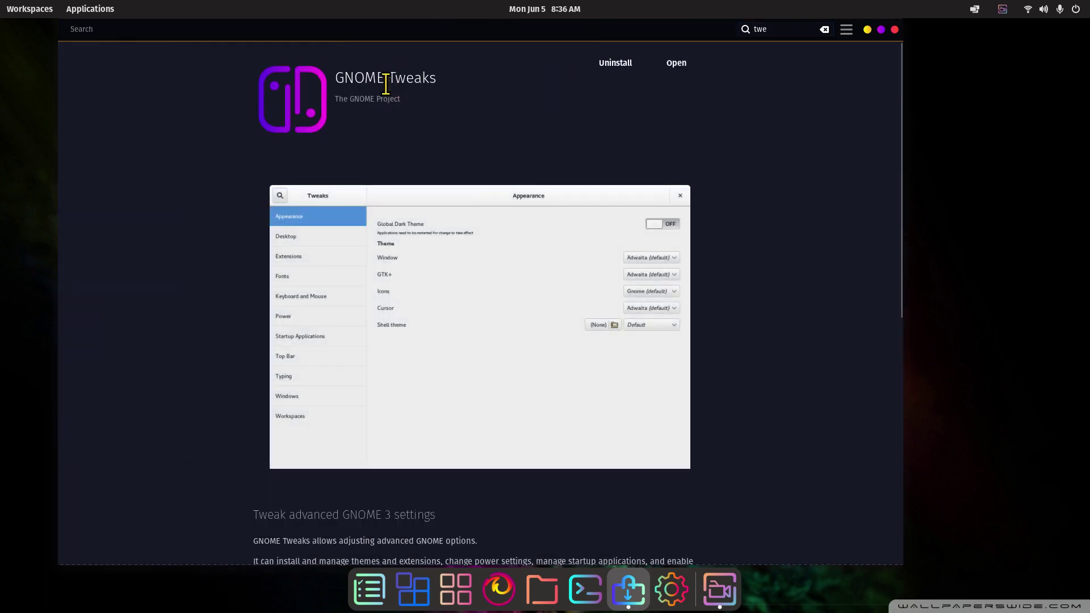
pyautogui.moveTo(336, 79); pyautogui.dragTo(509, 161)
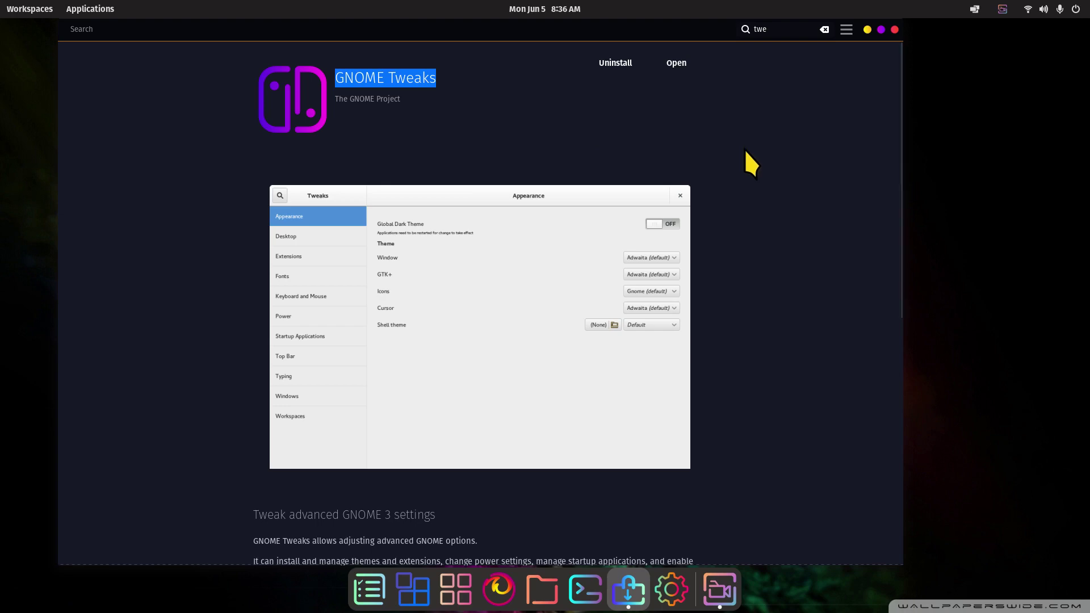
# Quit the app store, open Files on Home, and reveal hidden items like .icons and .themes.
pyautogui.hotkey('ctrl', 'q')
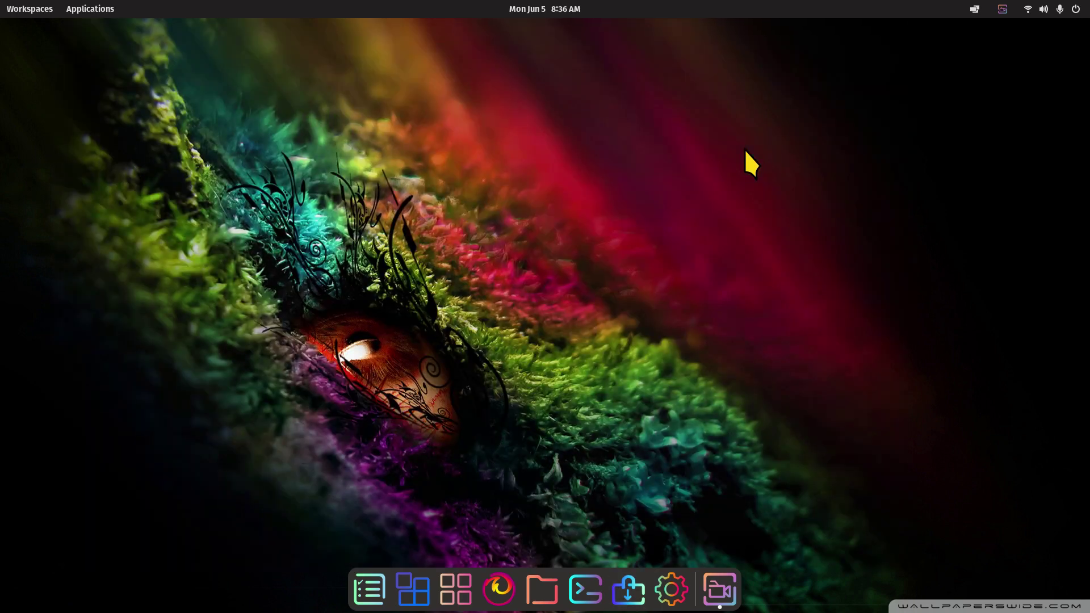
pyautogui.click(542, 590)
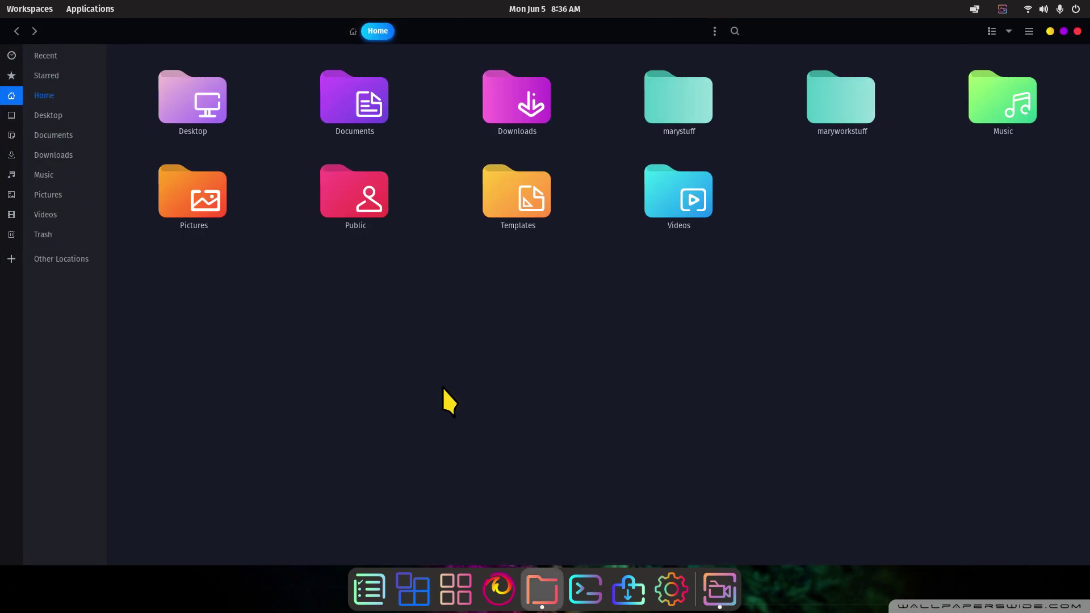
pyautogui.click(1031, 32)
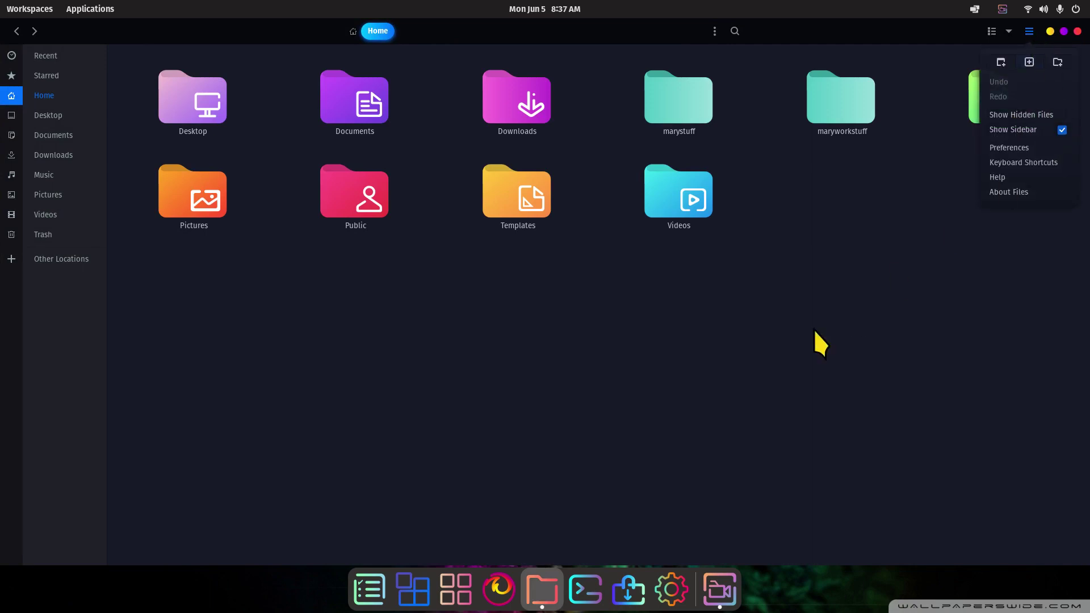
pyautogui.click(758, 356)
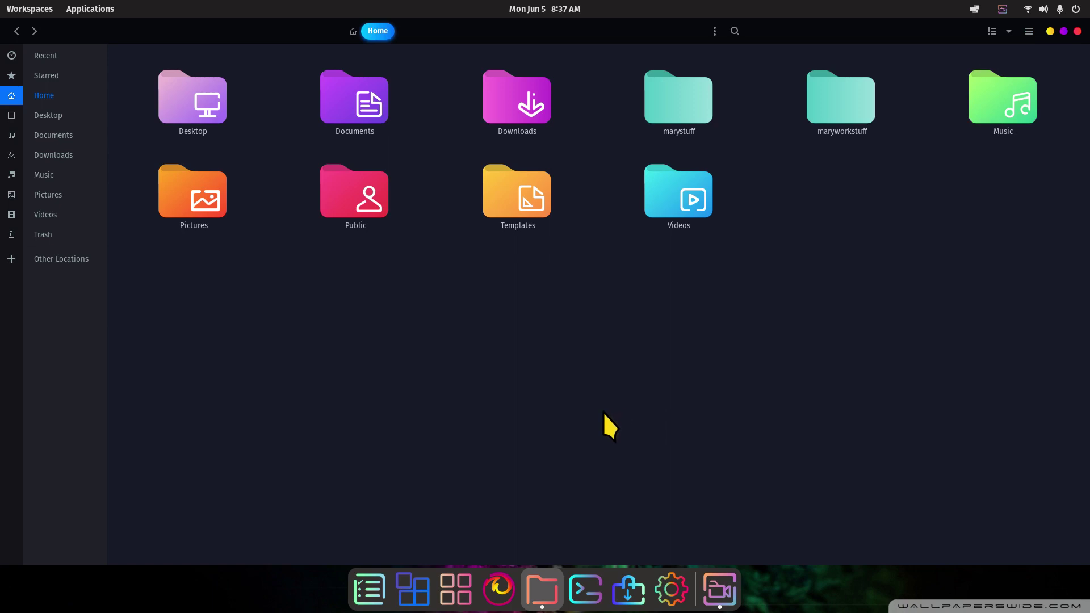
pyautogui.hotkey('ctrl', 'h')
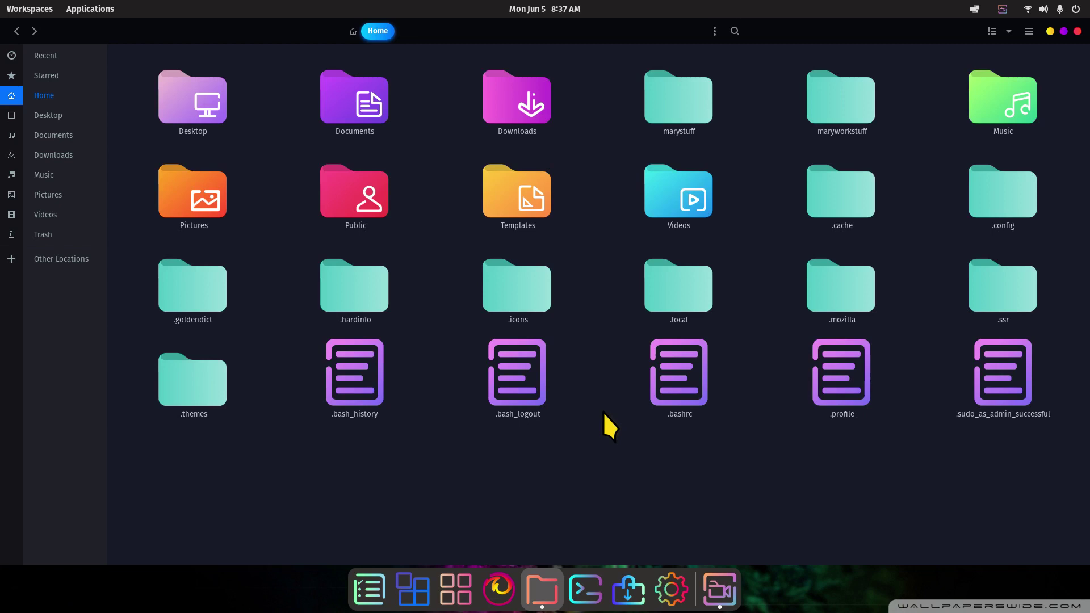
pyautogui.rightClick(431, 423)
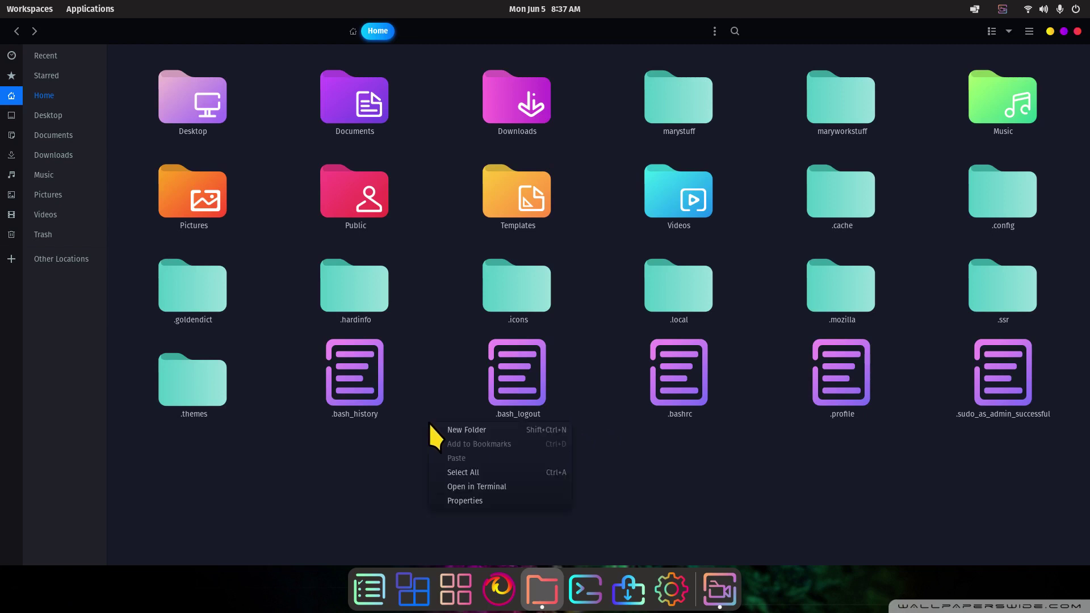
pyautogui.click(466, 434)
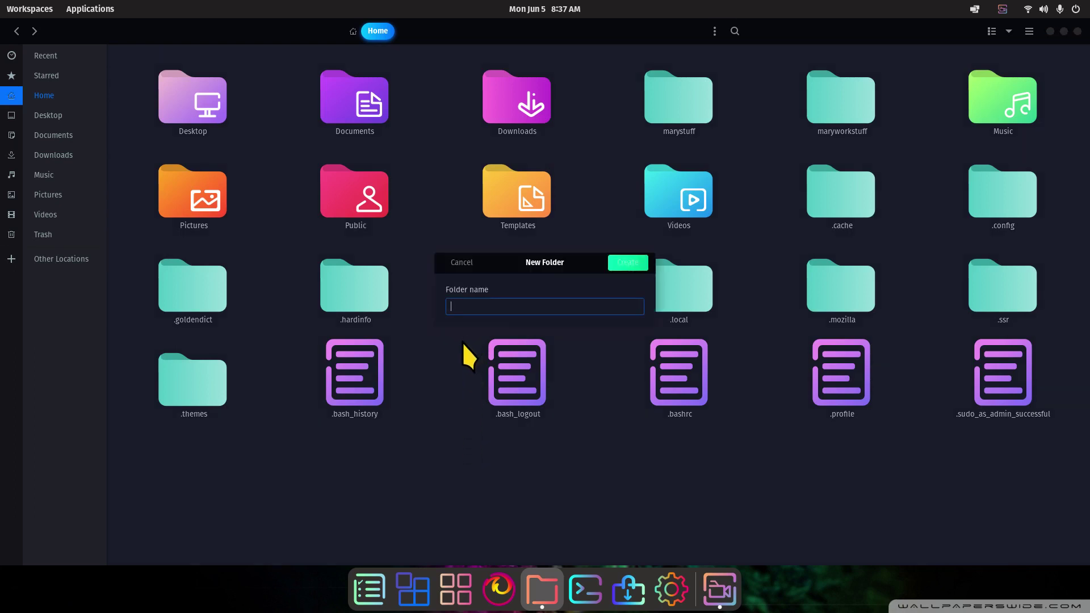
pyautogui.click(461, 263)
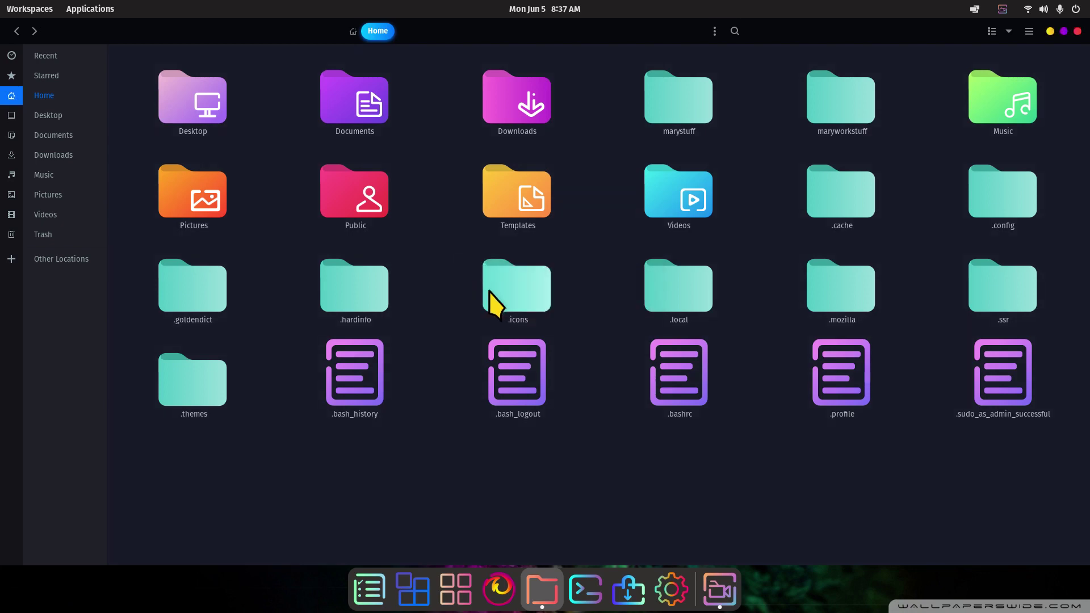
pyautogui.click(536, 309)
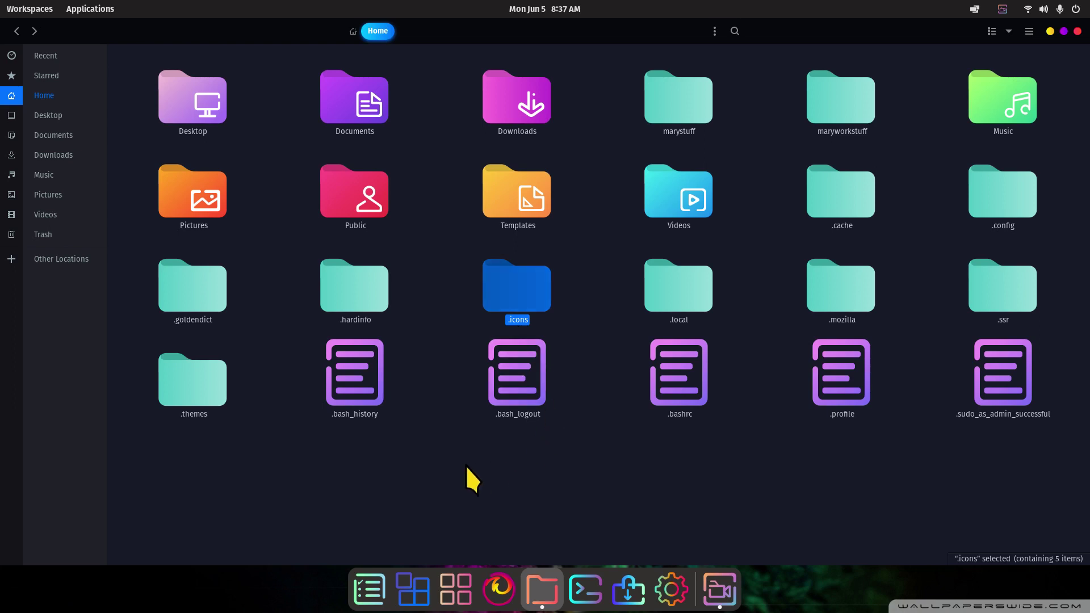
pyautogui.rightClick(432, 431)
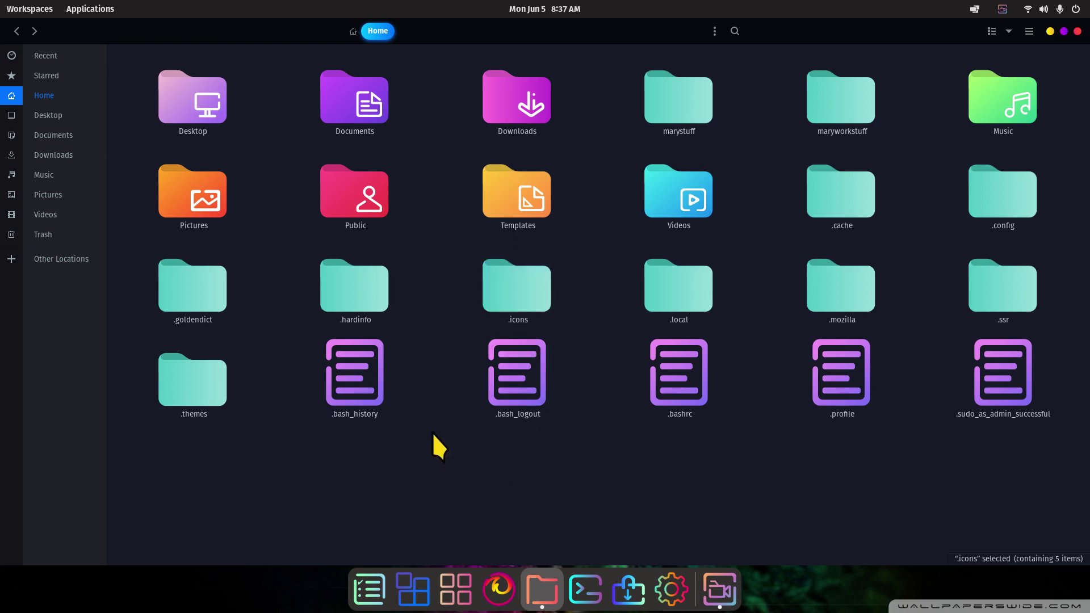
pyautogui.click(392, 458)
pyautogui.click(193, 407)
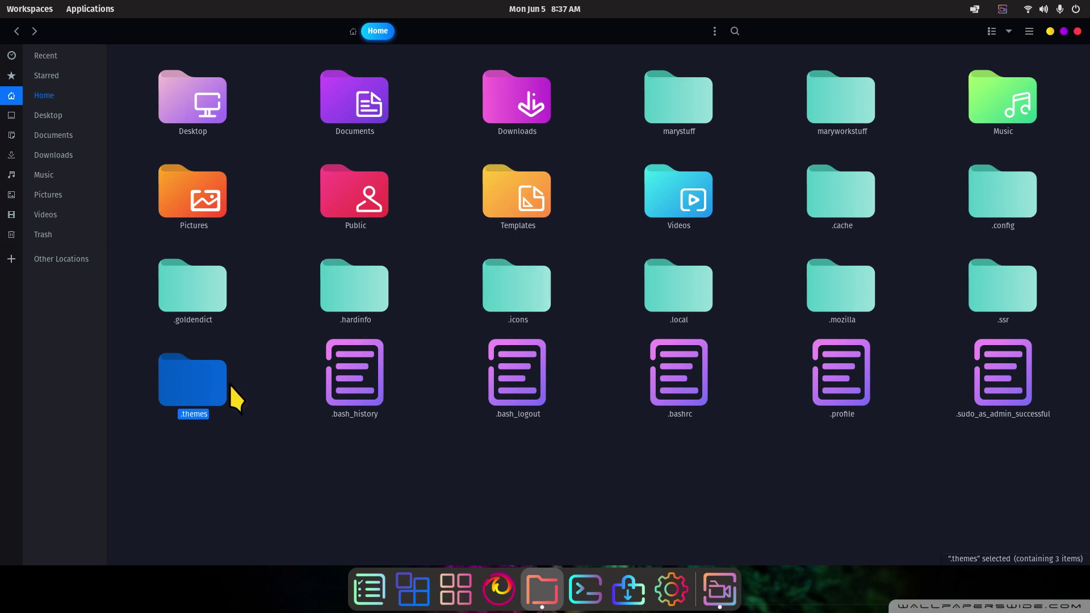
pyautogui.doubleClick(194, 386)
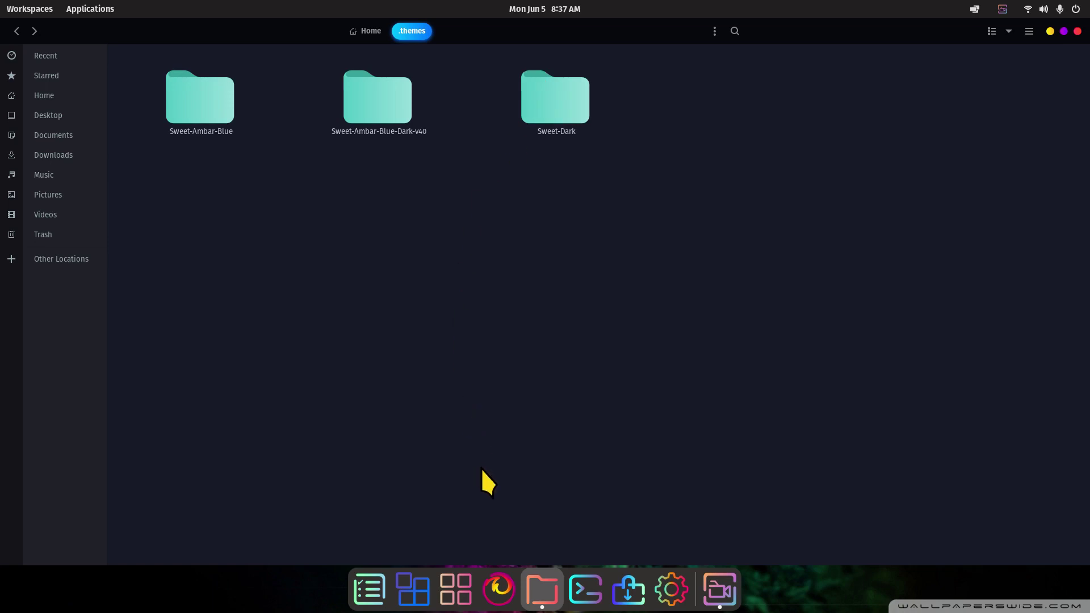
pyautogui.click(462, 577)
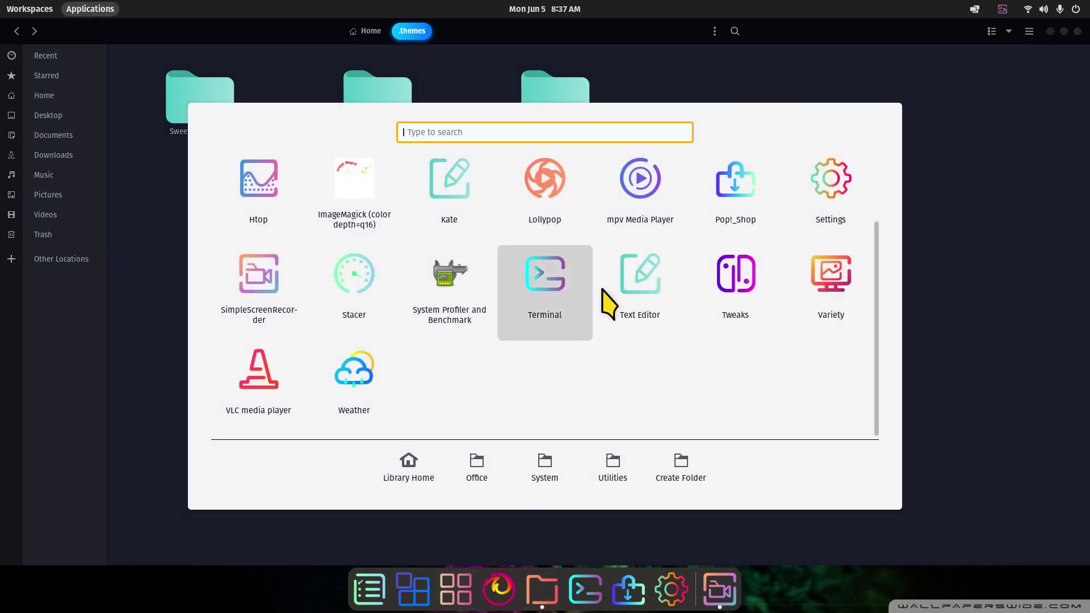
pyautogui.click(966, 219)
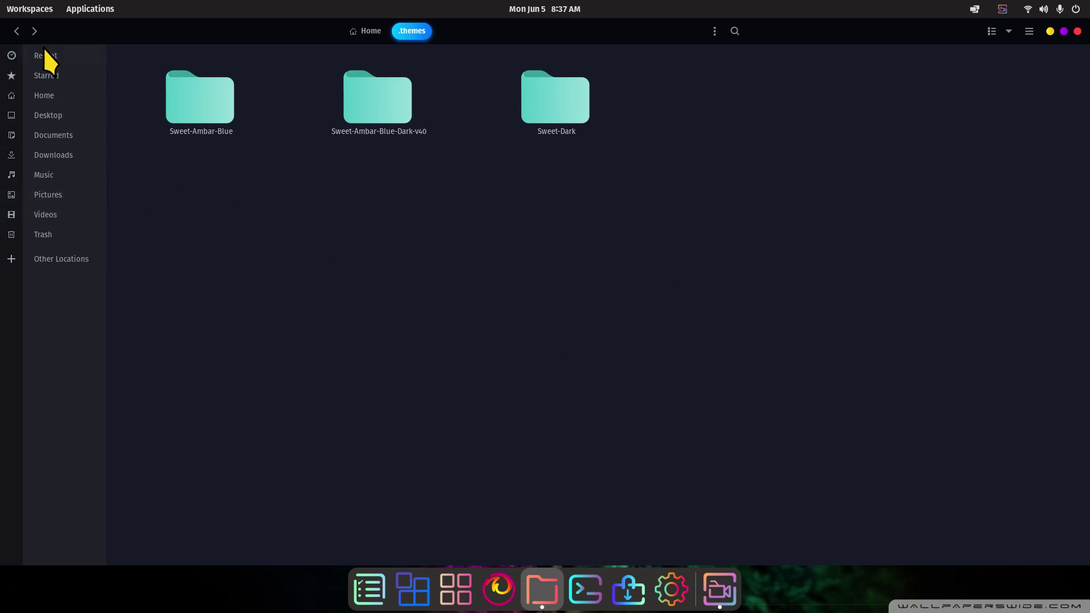
pyautogui.click(16, 31)
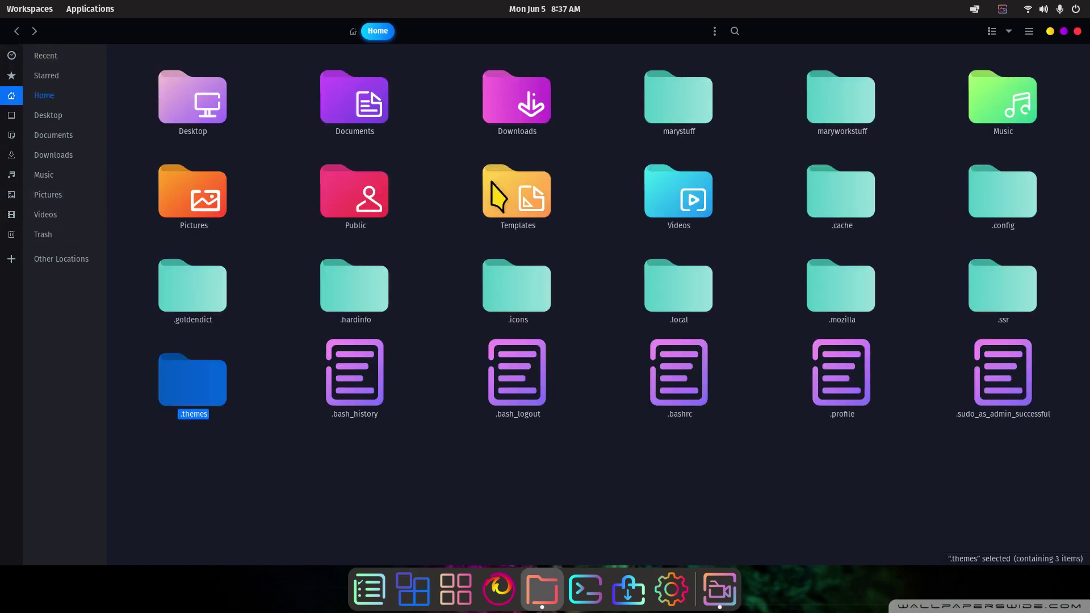
# Open the .icons folder and point out the Radioactive and candy-icons theme folders.
pyautogui.click(523, 289)
pyautogui.doubleClick(523, 290)
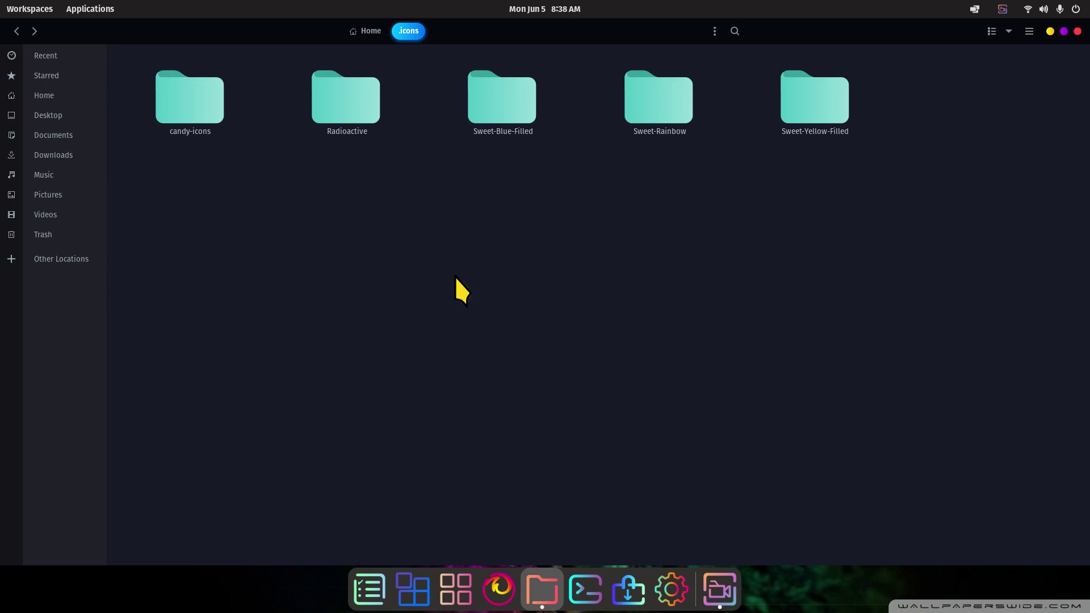
pyautogui.click(359, 107)
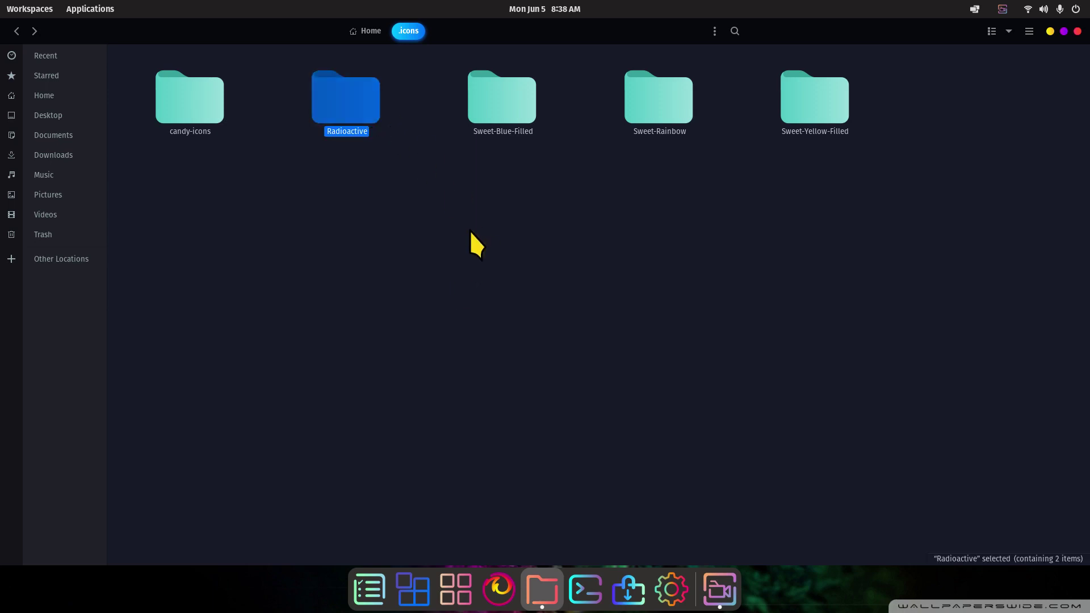
pyautogui.click(175, 90)
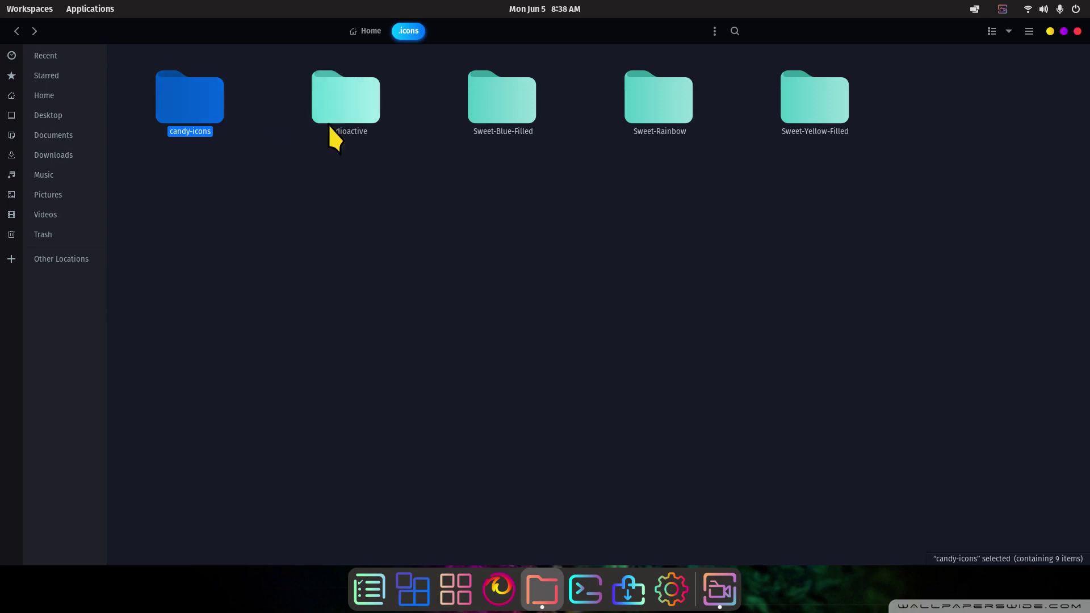
# Select the Sweet-Blue-Filled, Sweet-Rainbow and Sweet-Yellow-Filled icon folders together, then clear the selection.
pyautogui.click(487, 88)
pyautogui.click(640, 97)
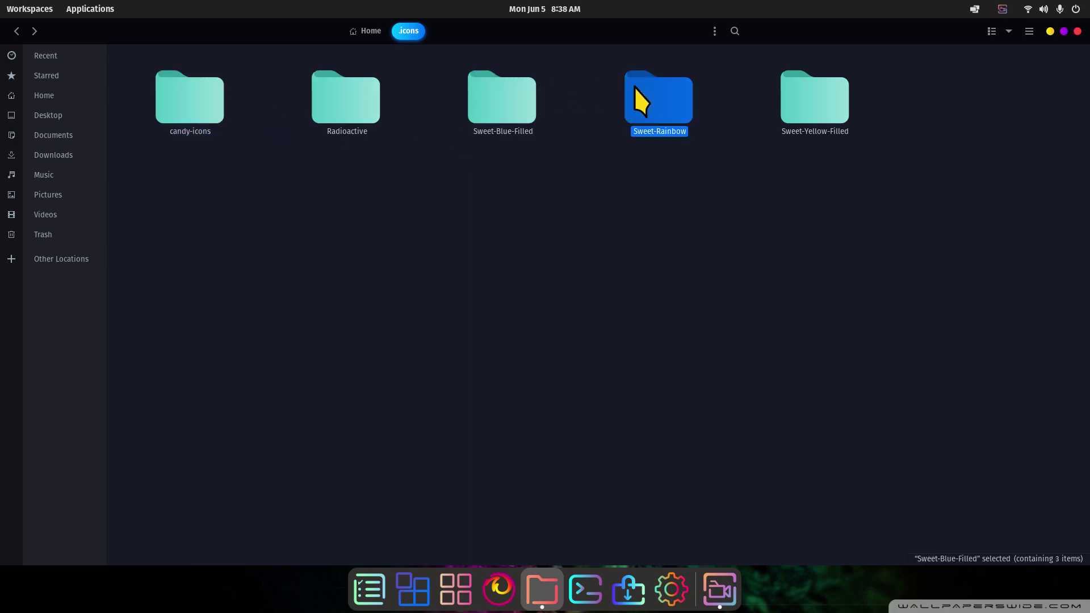
pyautogui.click(807, 109)
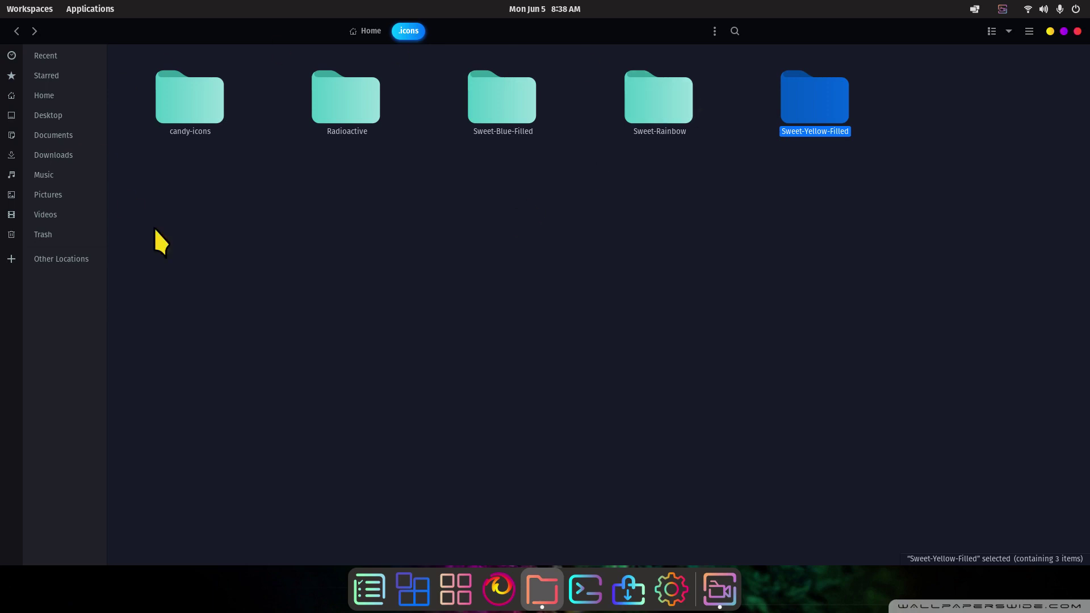
pyautogui.click(841, 224)
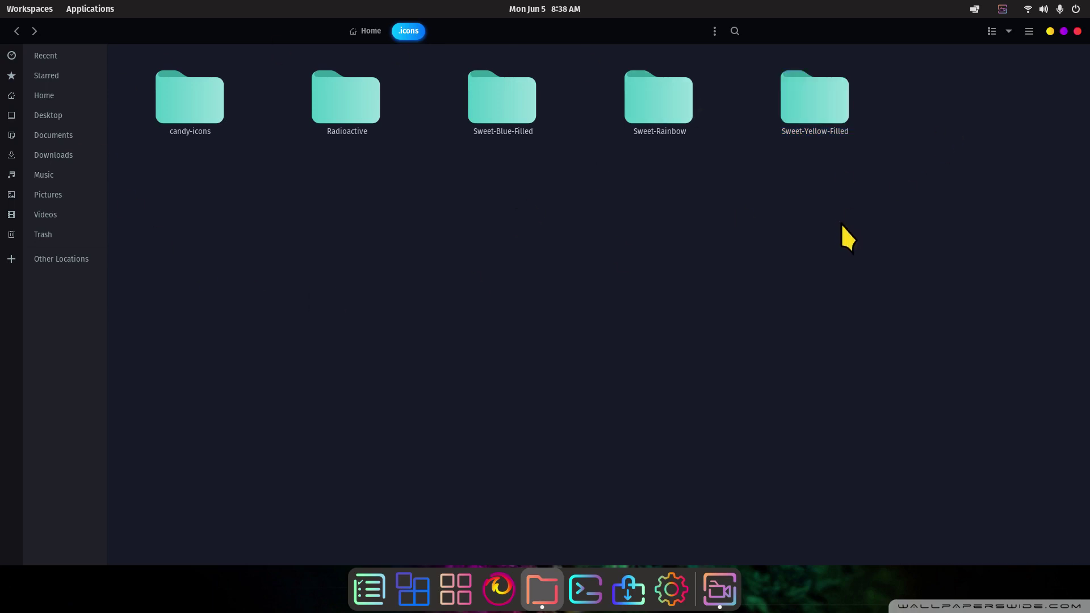
pyautogui.click(813, 107)
pyautogui.click(946, 80)
pyautogui.moveTo(946, 80); pyautogui.dragTo(492, 182)
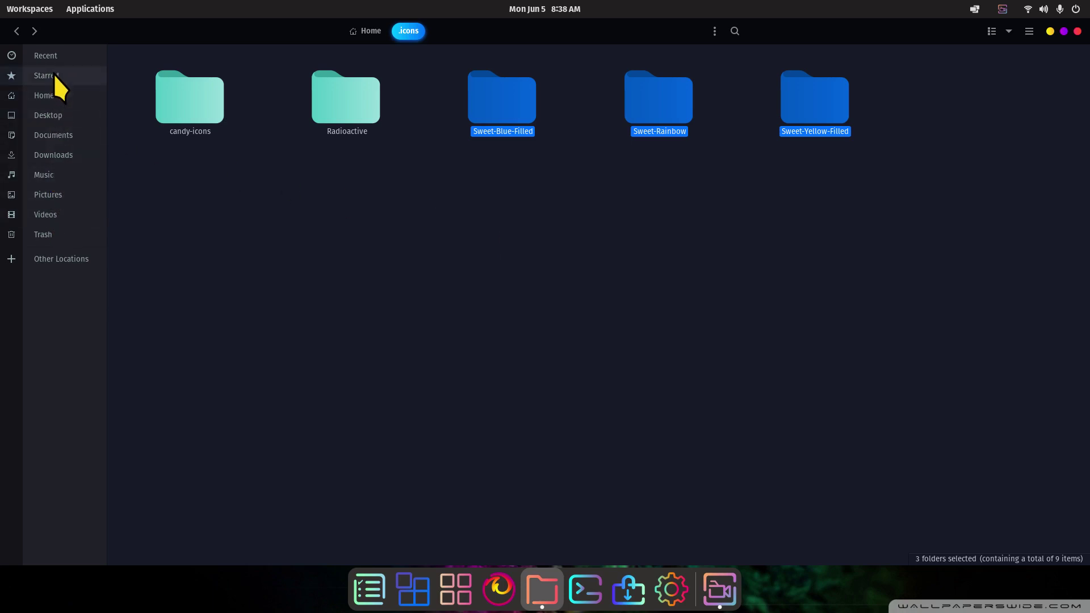
pyautogui.click(502, 163)
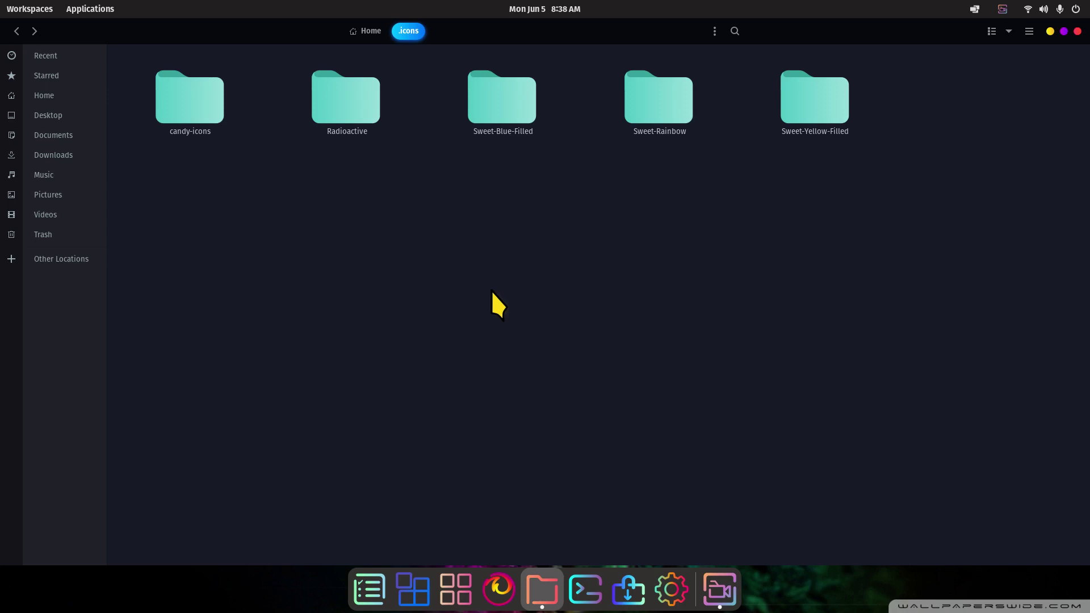
# Go back to Home, look inside the .themes folder, then return to Home.
pyautogui.click(54, 97)
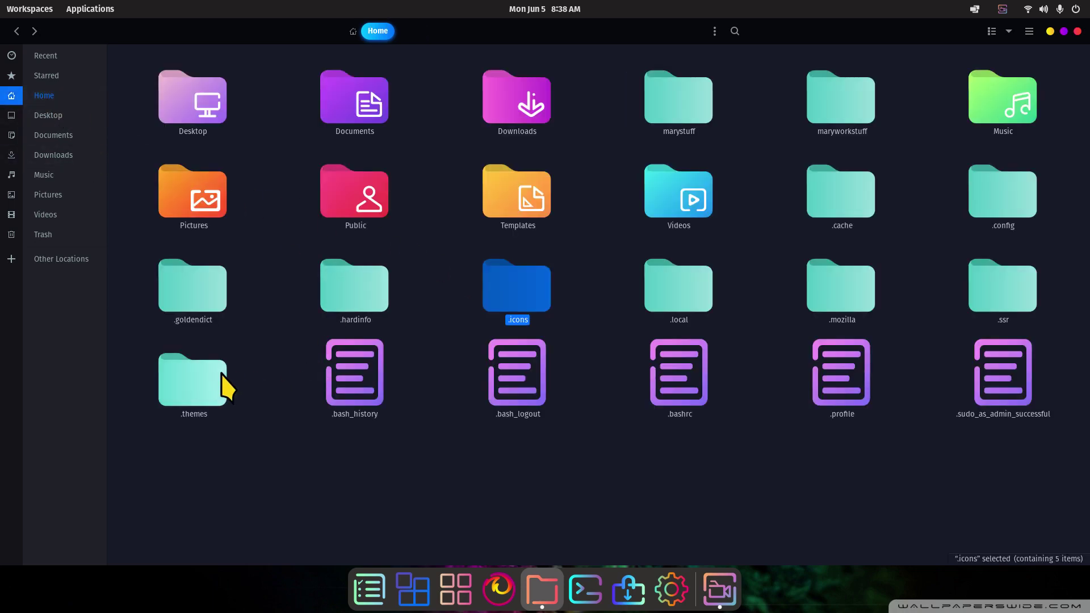
pyautogui.click(206, 380)
pyautogui.doubleClick(205, 380)
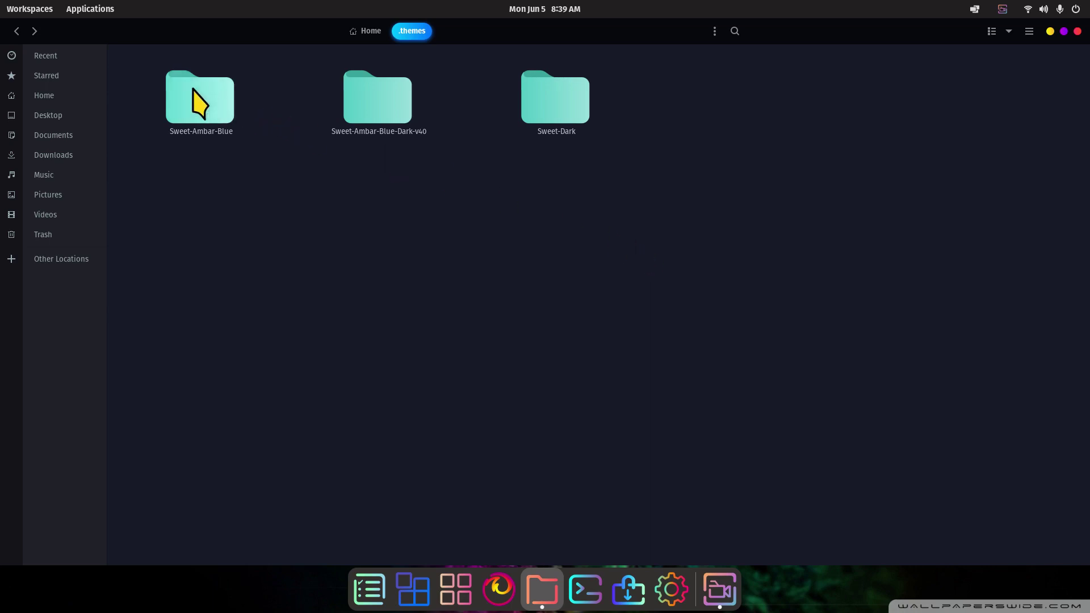
pyautogui.click(16, 31)
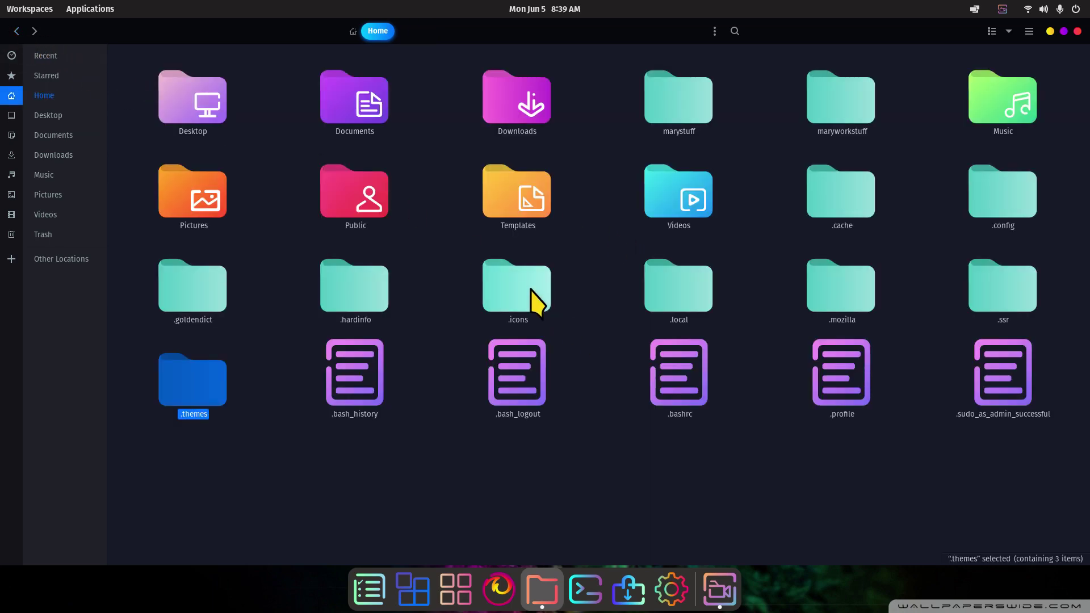
pyautogui.moveTo(521, 287); pyautogui.dragTo(202, 400)
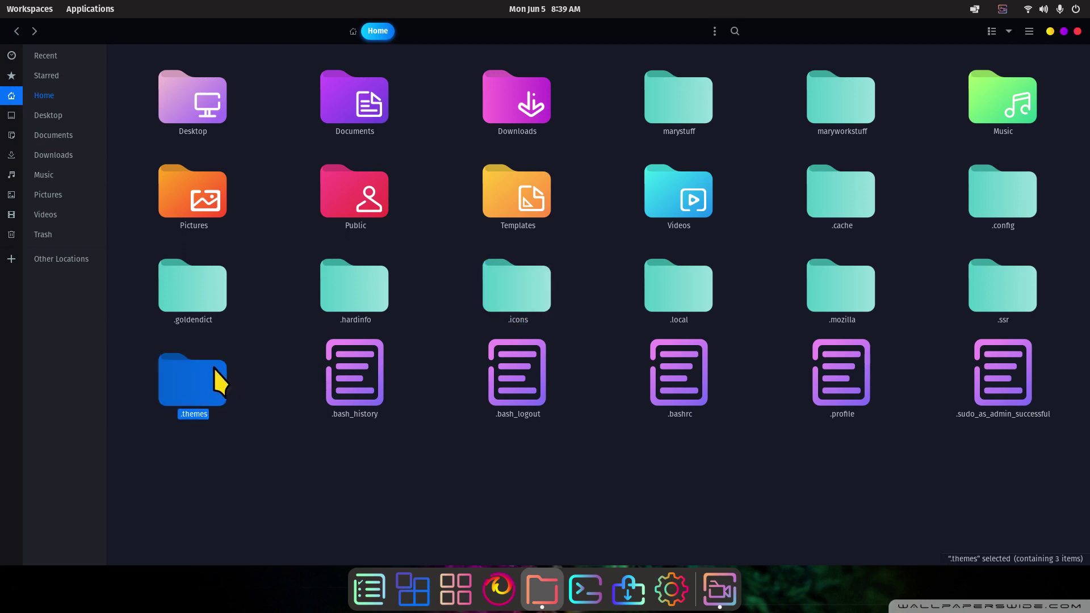
pyautogui.click(616, 465)
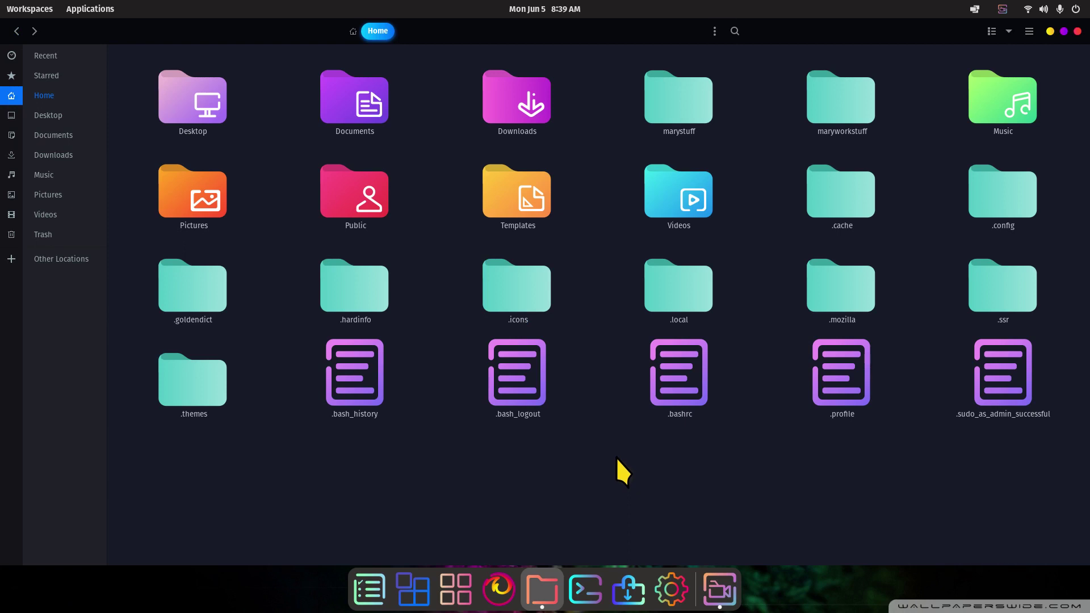
# Hide the dot-files in Home and shrink then re-enlarge the folder icons.
pyautogui.hotkey('ctrl', 'h')
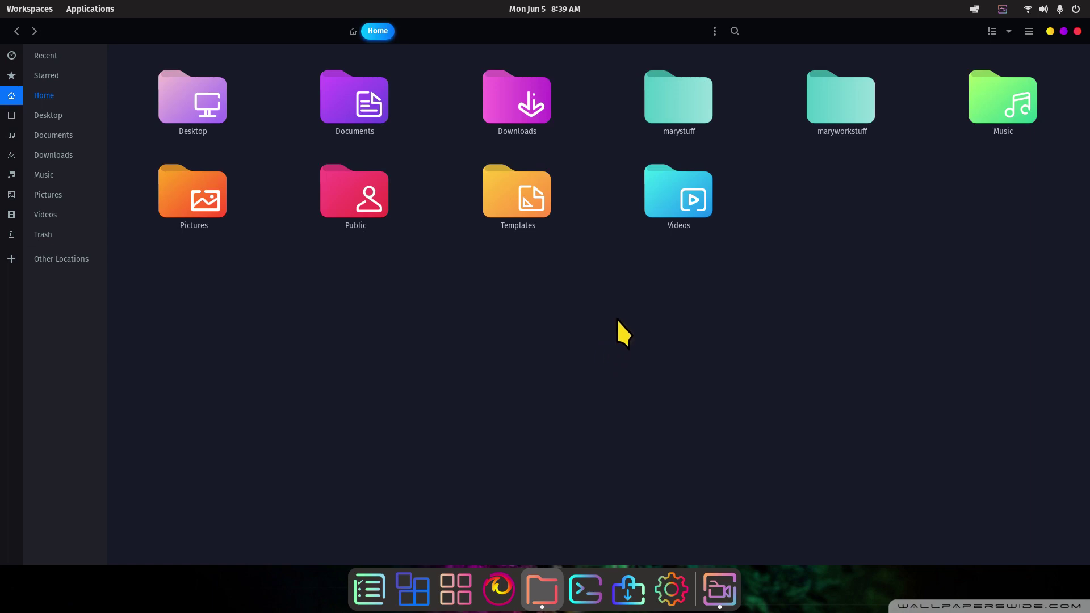
pyautogui.hotkey('ctrl', '-')
pyautogui.hotkey('ctrl', '+')
# Launch GNOME Tweaks by searching 'twe' and show its About dialog with version 42.beta.
pyautogui.click(454, 595)
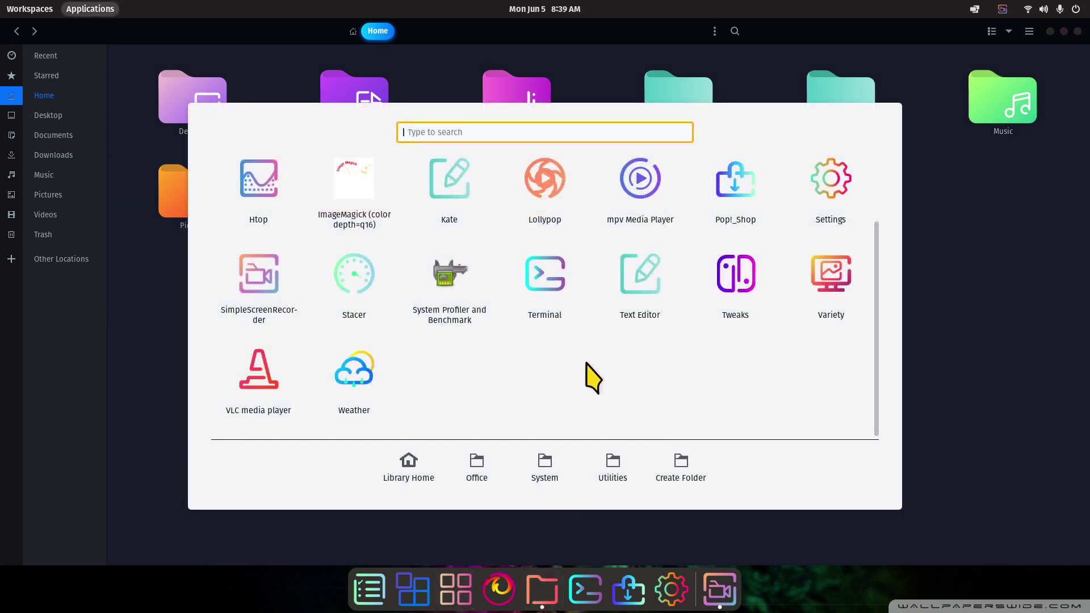
pyautogui.write('twe')
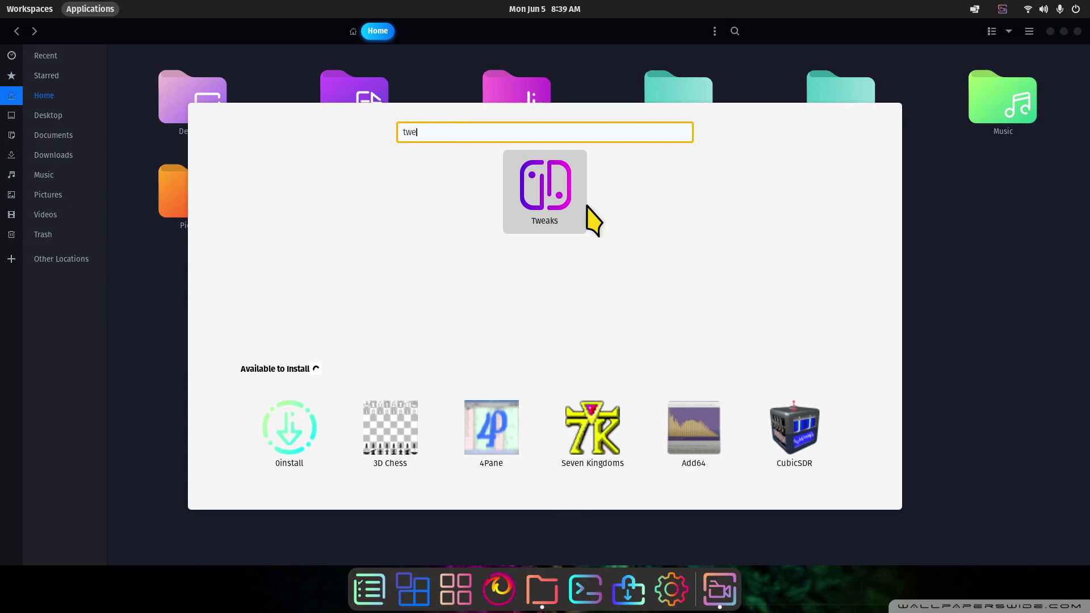
pyautogui.click(550, 188)
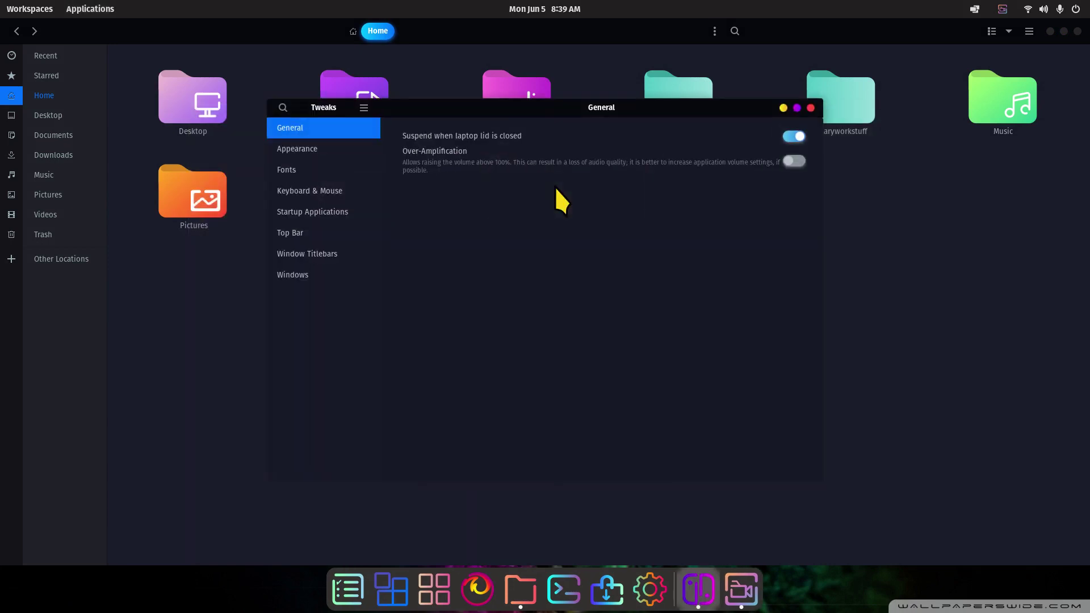
pyautogui.click(364, 107)
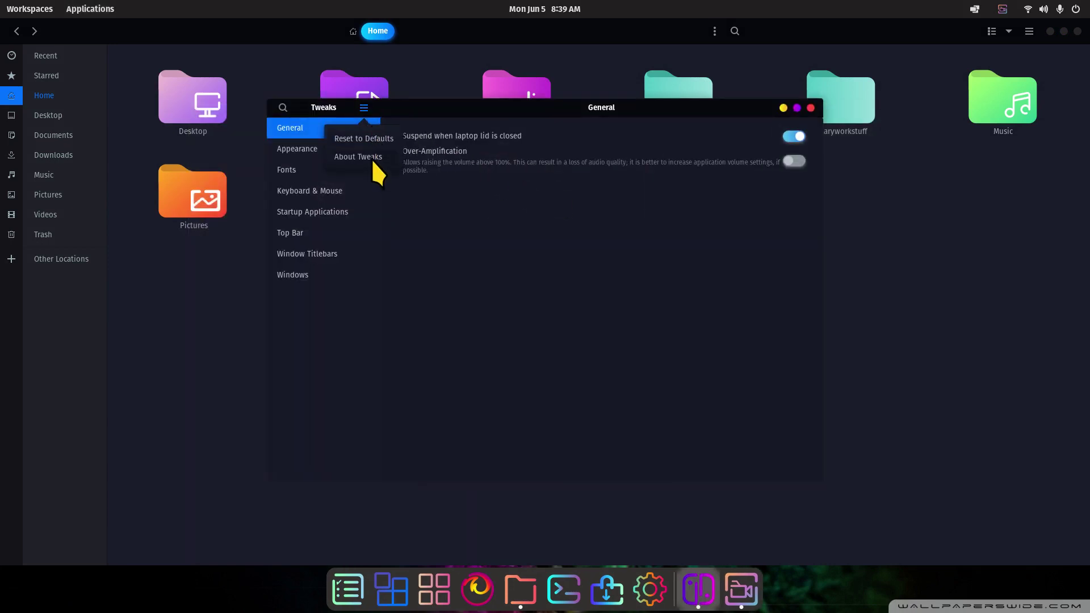
pyautogui.click(374, 161)
# Close About, open Window Titlebars, and switch button placement to Left then back to Right.
pyautogui.click(652, 201)
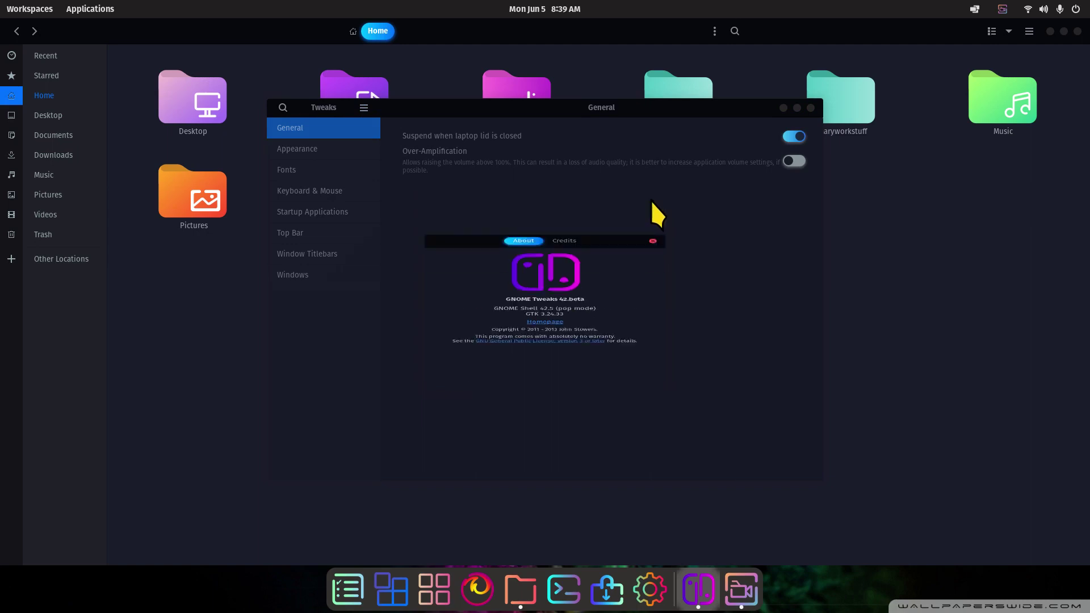
pyautogui.click(323, 253)
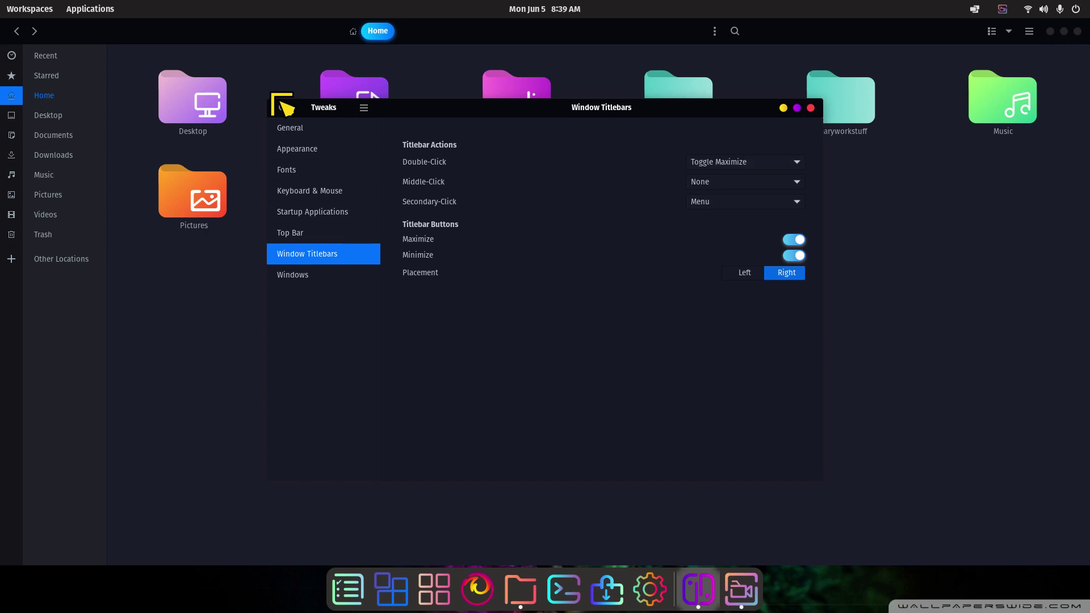
pyautogui.click(740, 272)
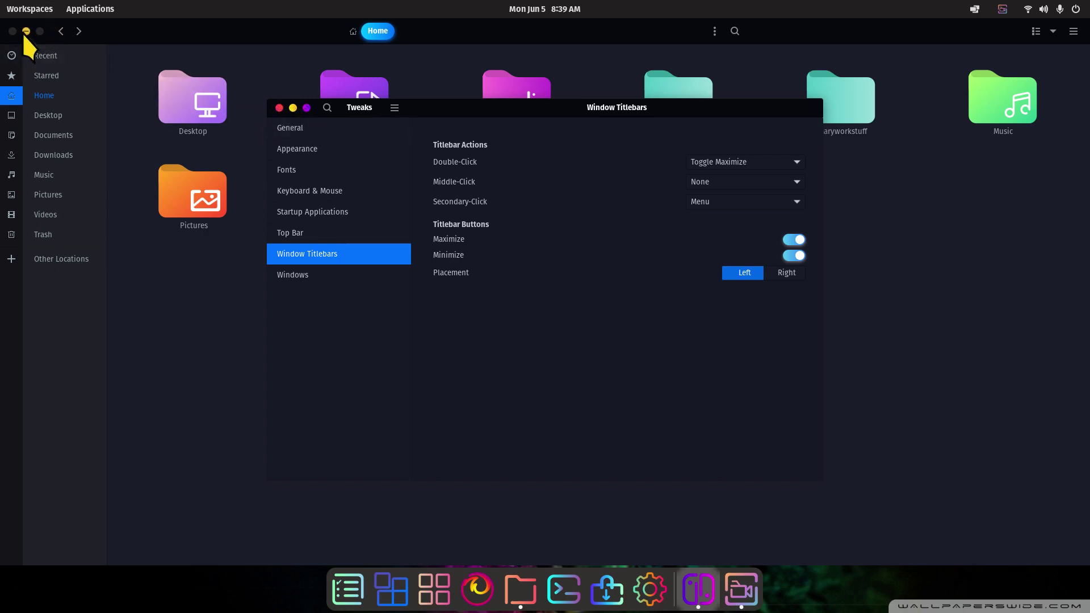
pyautogui.click(786, 271)
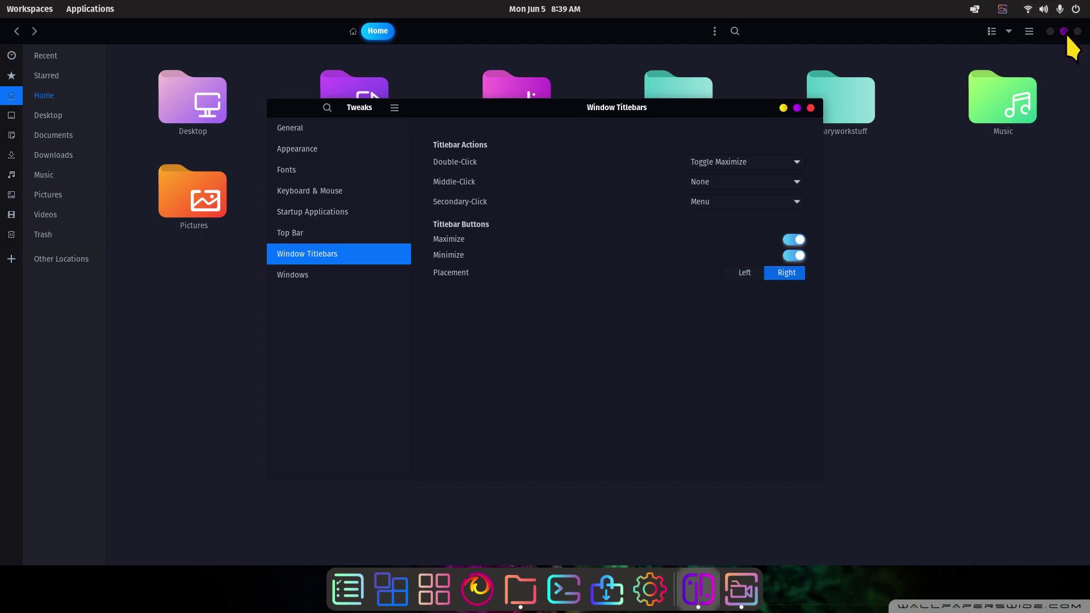
# Turn the Maximize and Minimize titlebar buttons off and back on.
pyautogui.moveTo(686, 111); pyautogui.dragTo(699, 133)
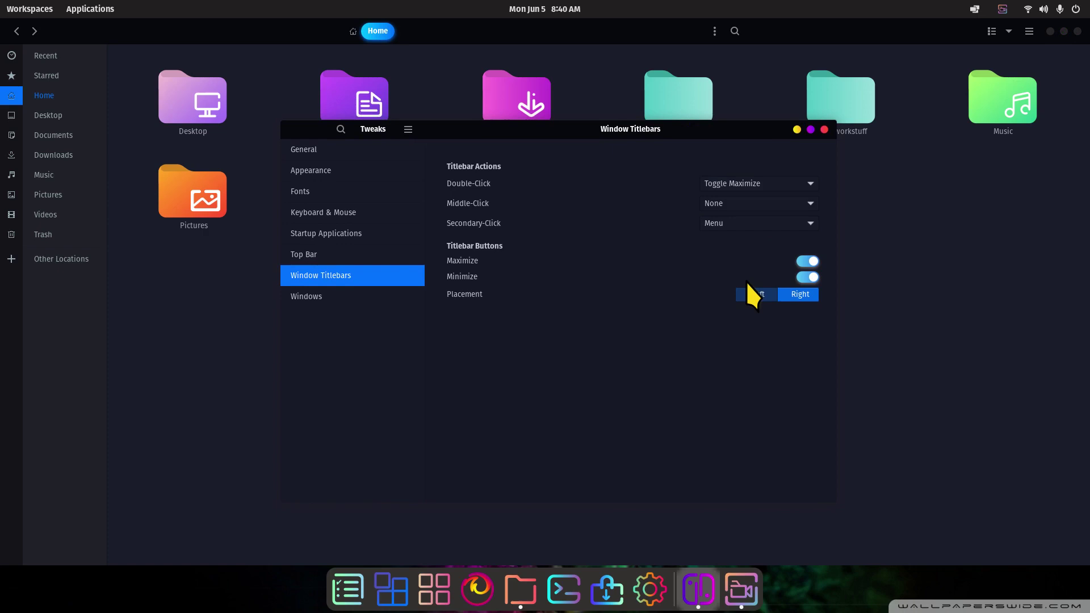
pyautogui.click(805, 262)
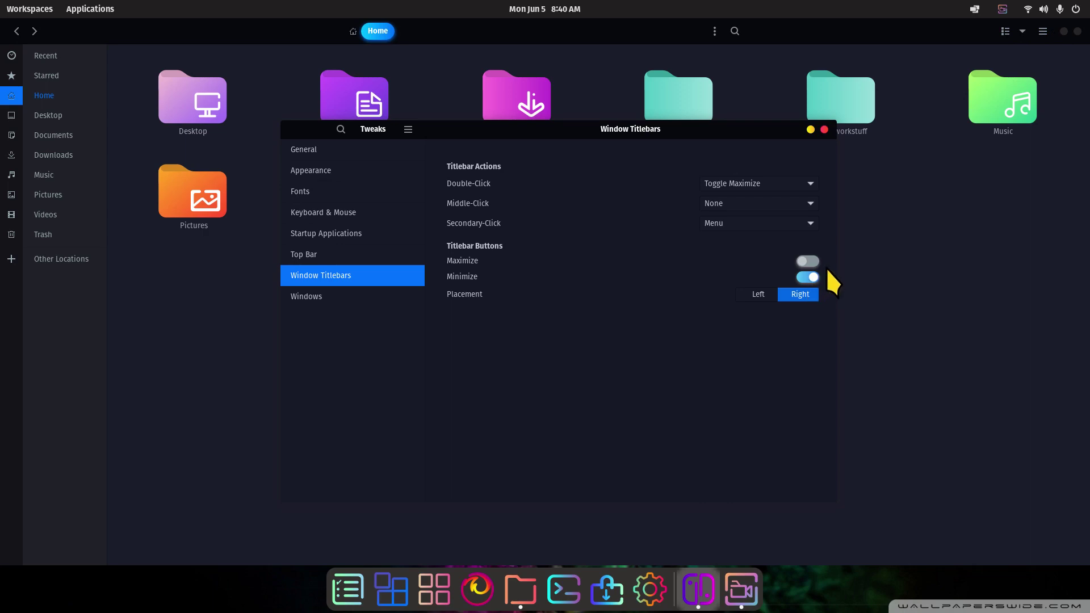
pyautogui.click(803, 276)
pyautogui.click(813, 277)
pyautogui.click(816, 261)
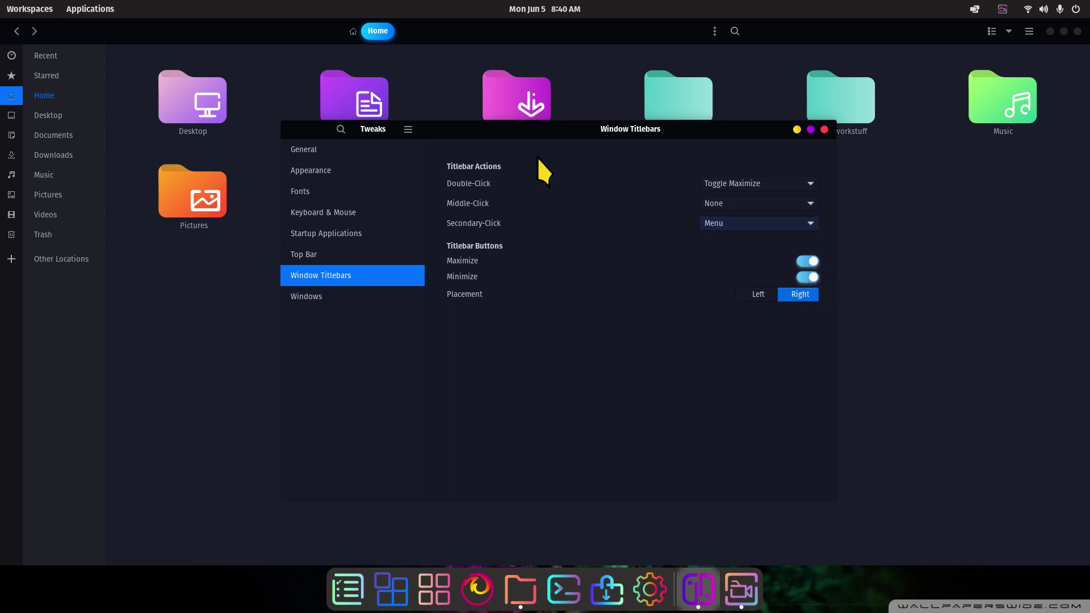
# On the Appearance page, apply the Sweet-Dark application theme.
pyautogui.click(343, 173)
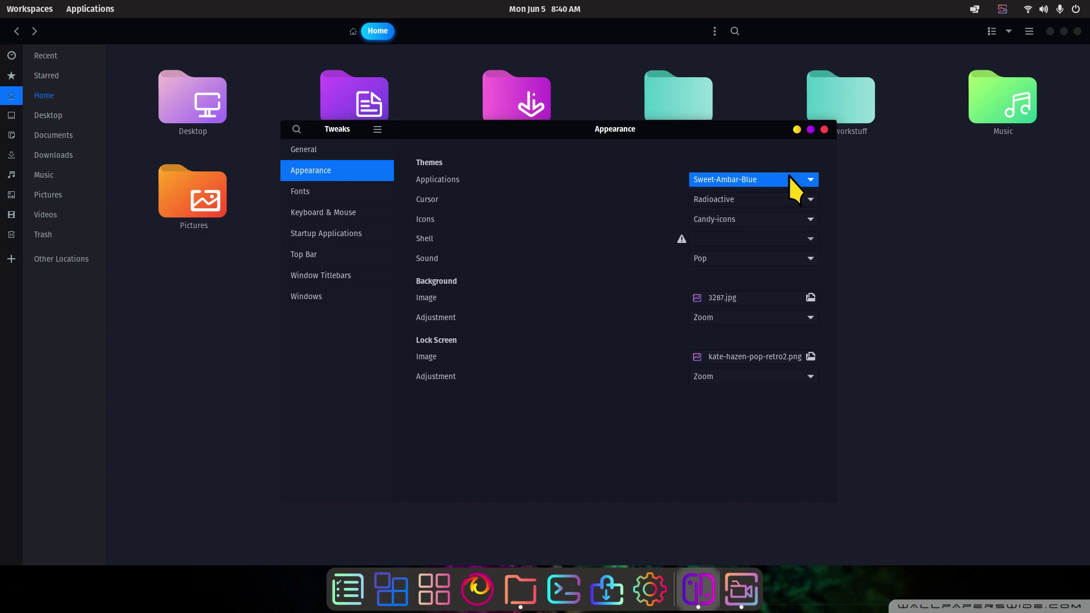
pyautogui.click(434, 589)
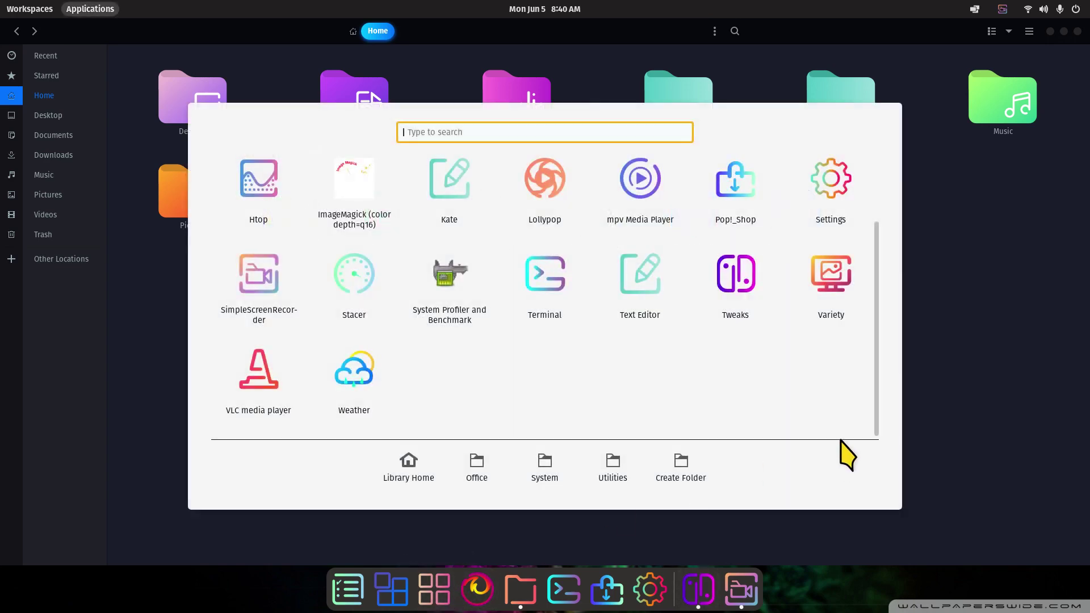
pyautogui.click(973, 322)
pyautogui.click(769, 185)
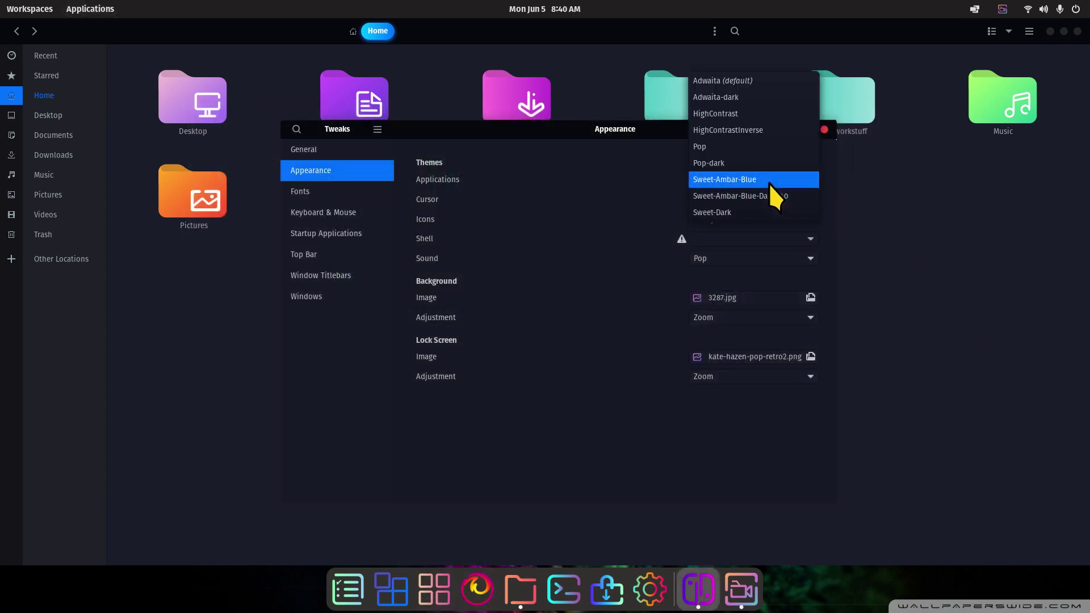
pyautogui.click(766, 212)
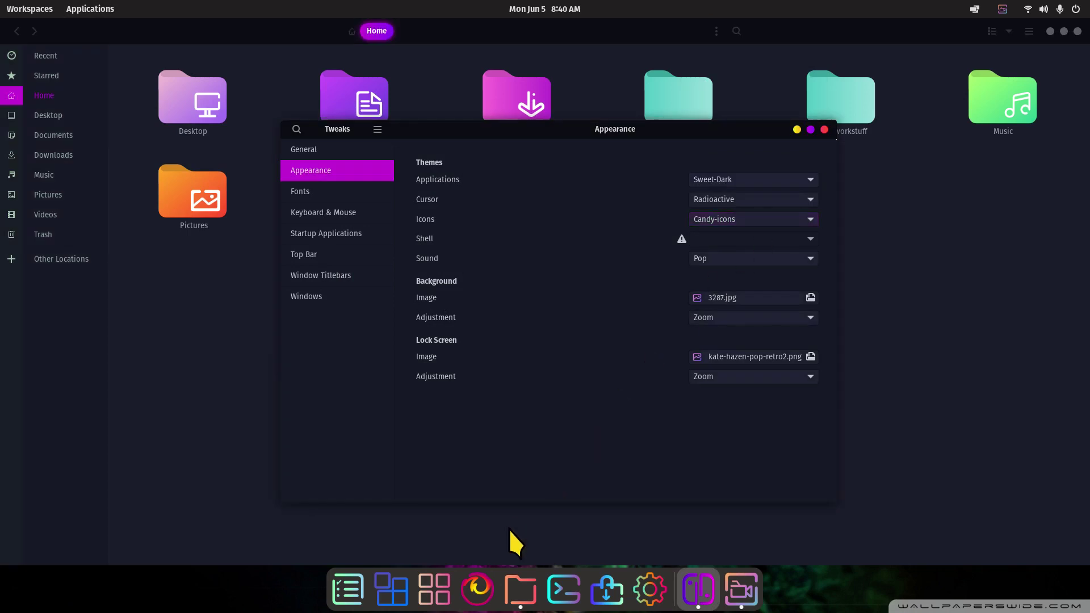
# Change the application theme to Sweet-Ambar-Blue-Dark-v40 and move the Tweaks window lower.
pyautogui.click(434, 589)
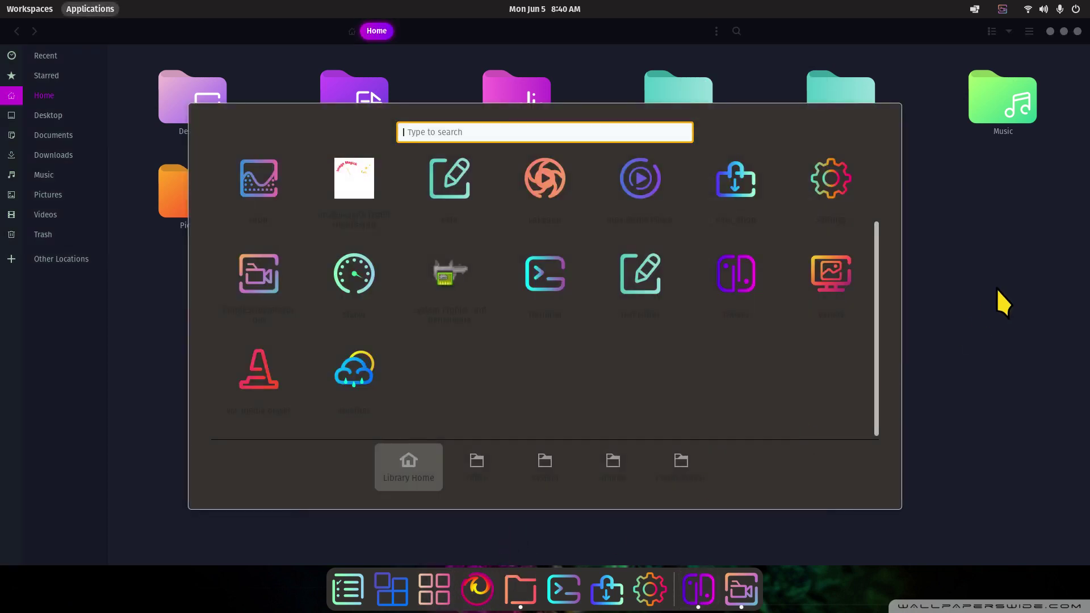
pyautogui.click(699, 589)
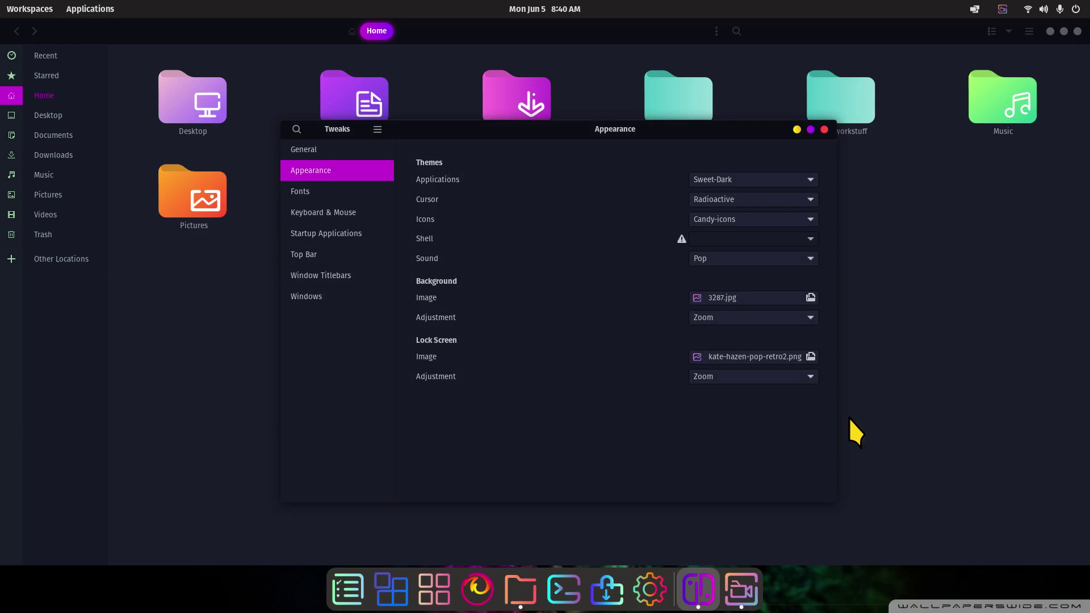
pyautogui.click(776, 180)
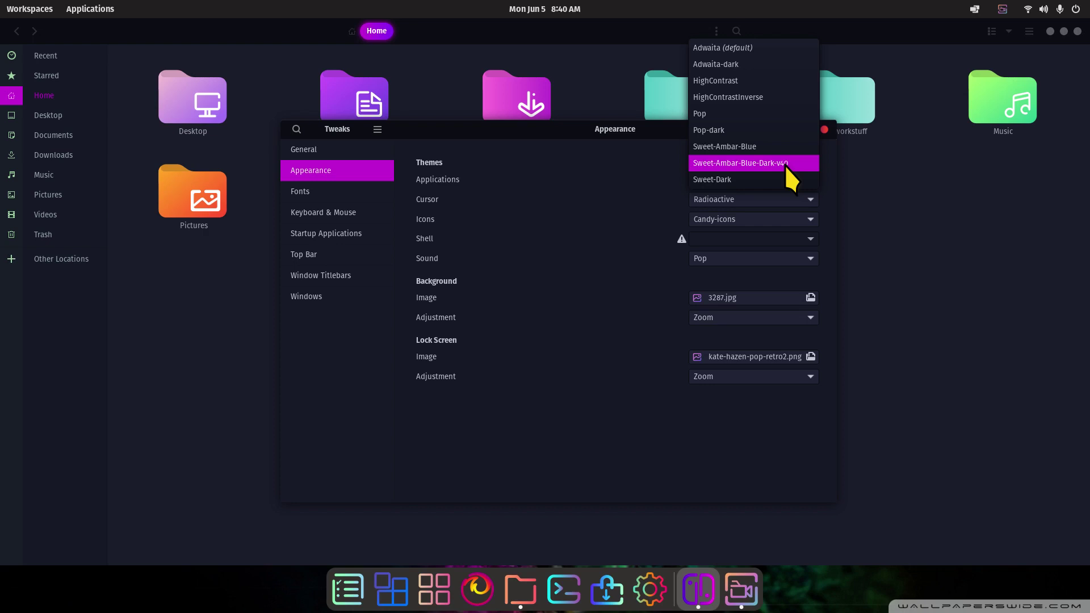
pyautogui.click(786, 164)
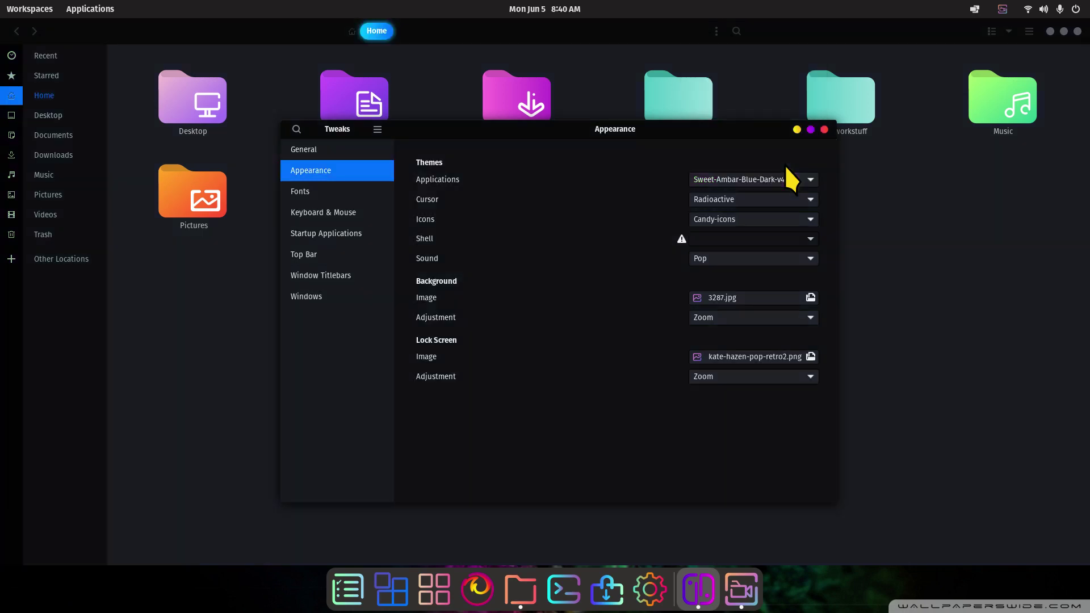
pyautogui.click(438, 588)
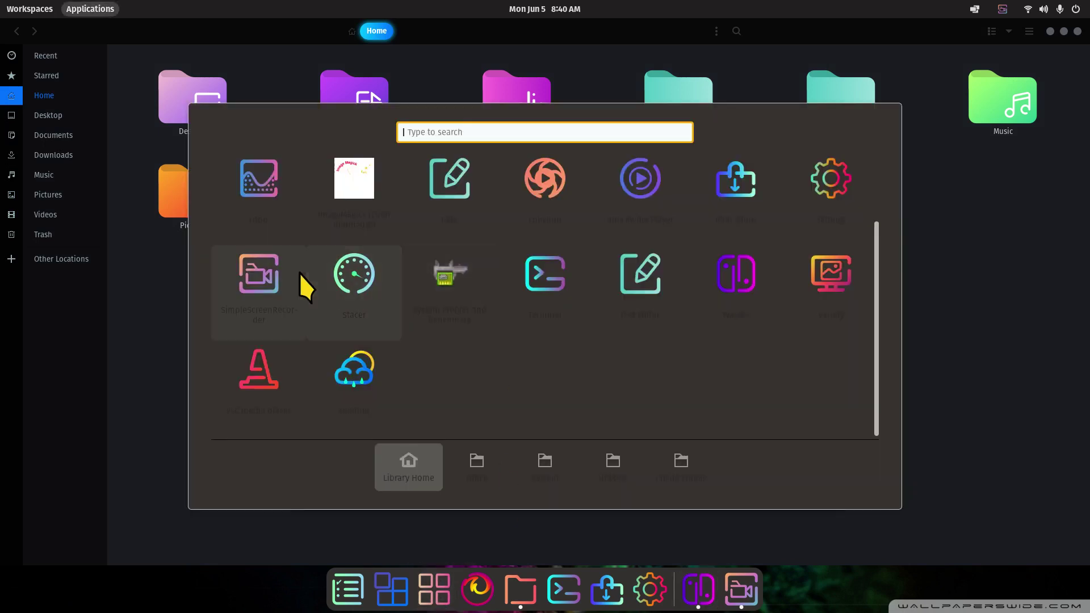
pyautogui.click(980, 341)
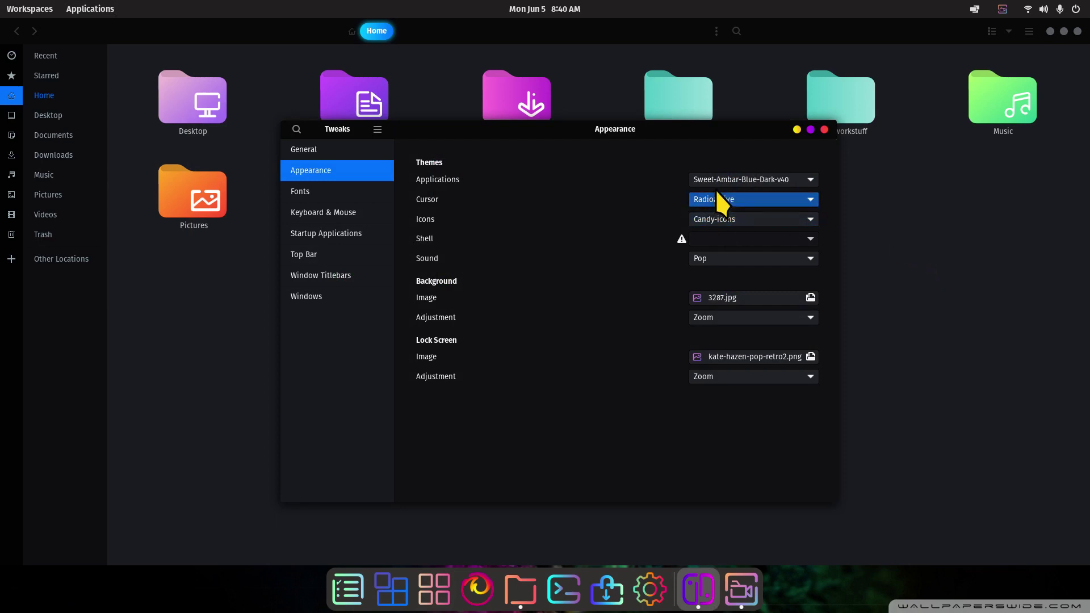
pyautogui.moveTo(631, 128); pyautogui.dragTo(628, 166)
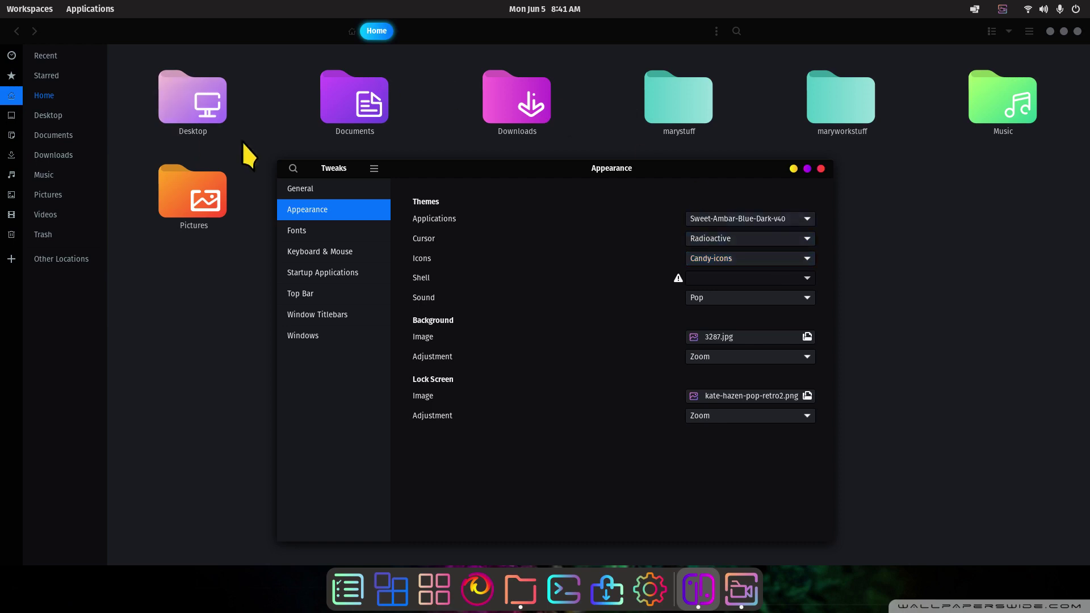
# Try the Sweet-Blue-Filled and Sweet-Rainbow icon themes, previewing the folder icons in Files.
pyautogui.click(764, 261)
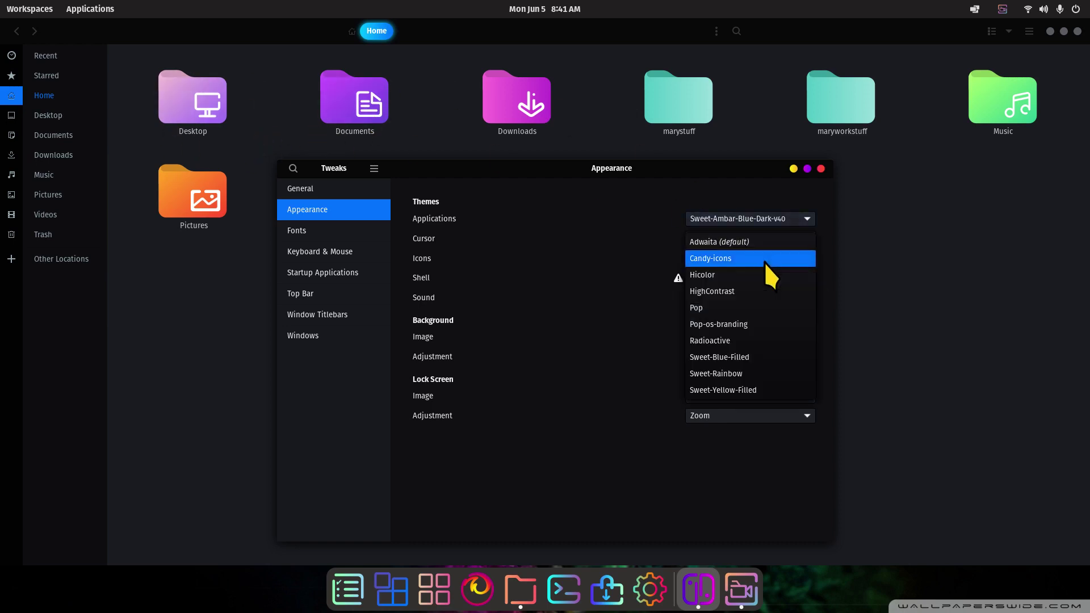
pyautogui.click(748, 357)
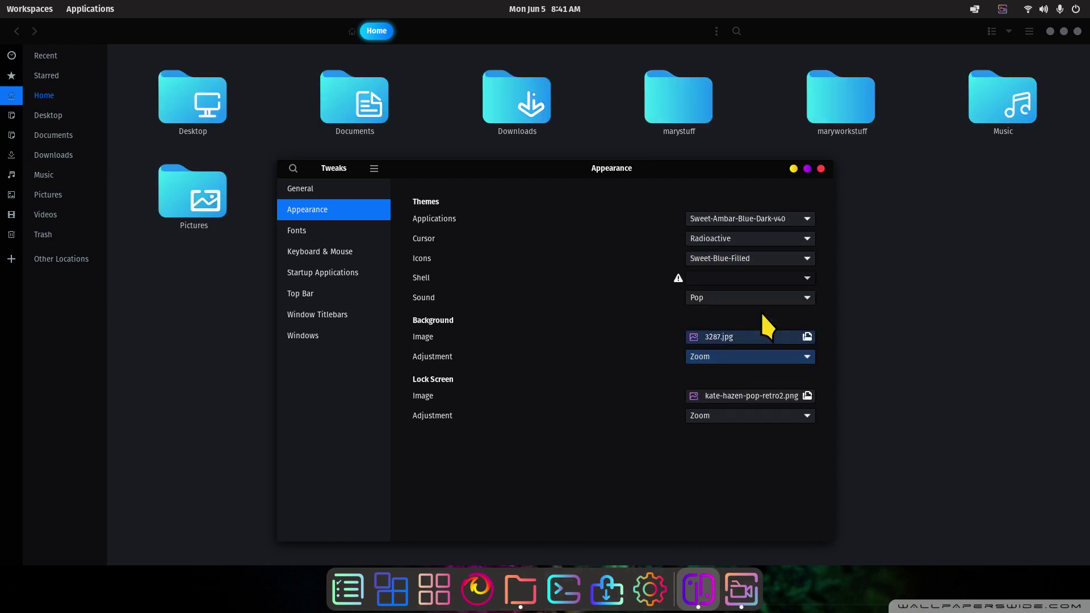
pyautogui.click(769, 257)
pyautogui.click(767, 272)
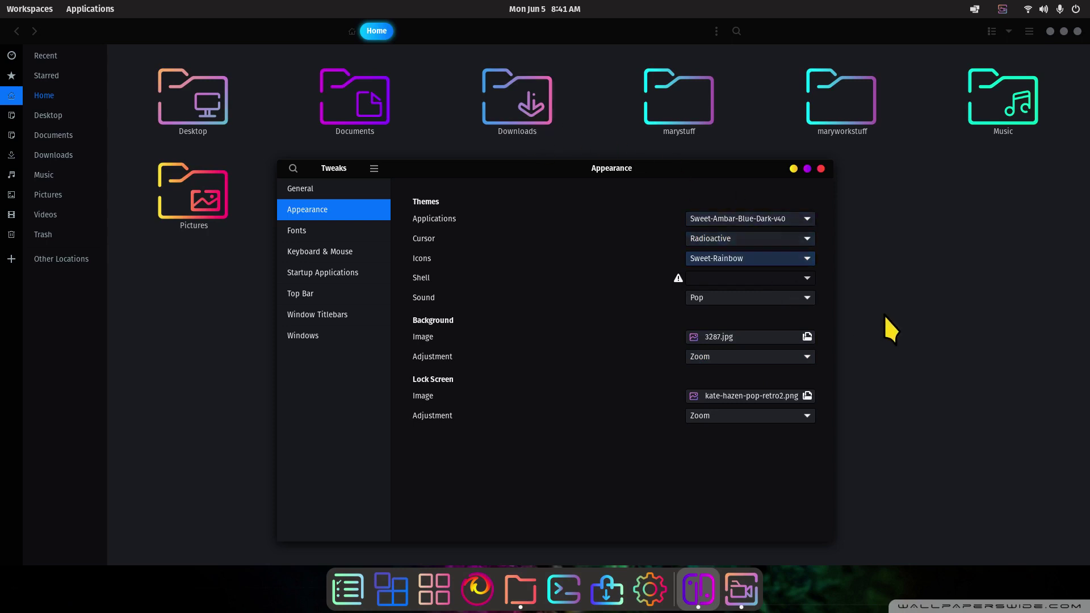
pyautogui.click(919, 271)
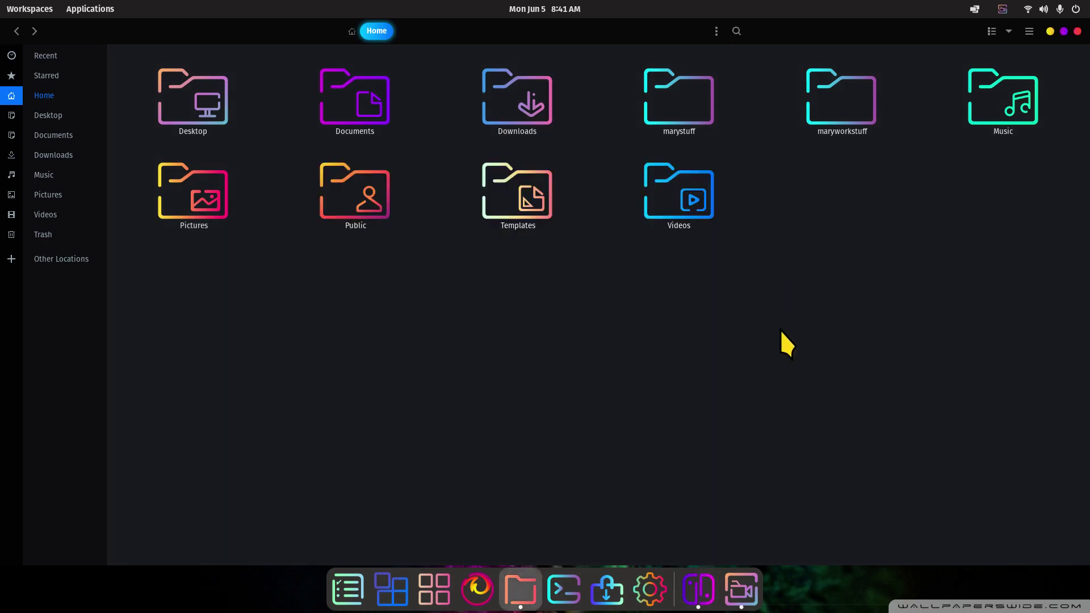
pyautogui.hotkey('ctrl', '-')
pyautogui.hotkey('ctrl', '+')
pyautogui.click(698, 590)
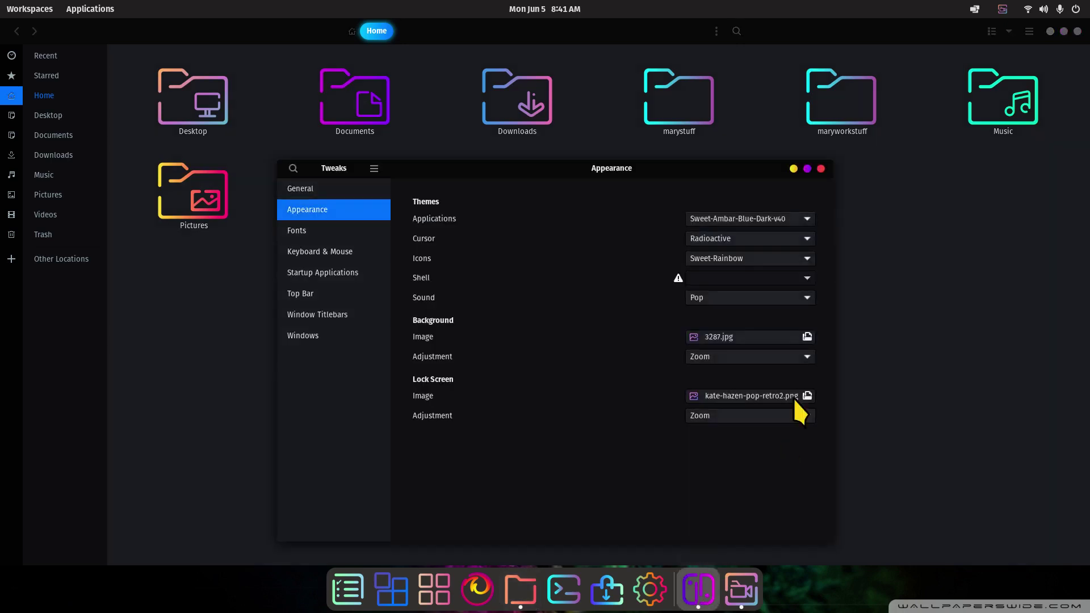
# Apply Sweet-Yellow-Filled icons and the Sweet-Ambar-Blue application theme.
pyautogui.click(758, 260)
pyautogui.click(751, 275)
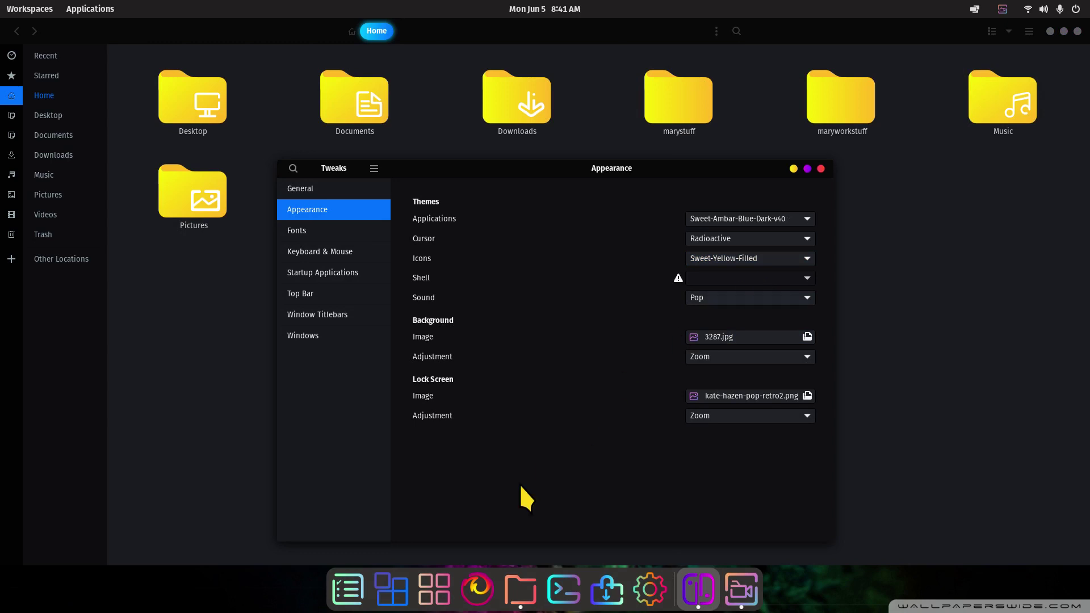
pyautogui.click(438, 591)
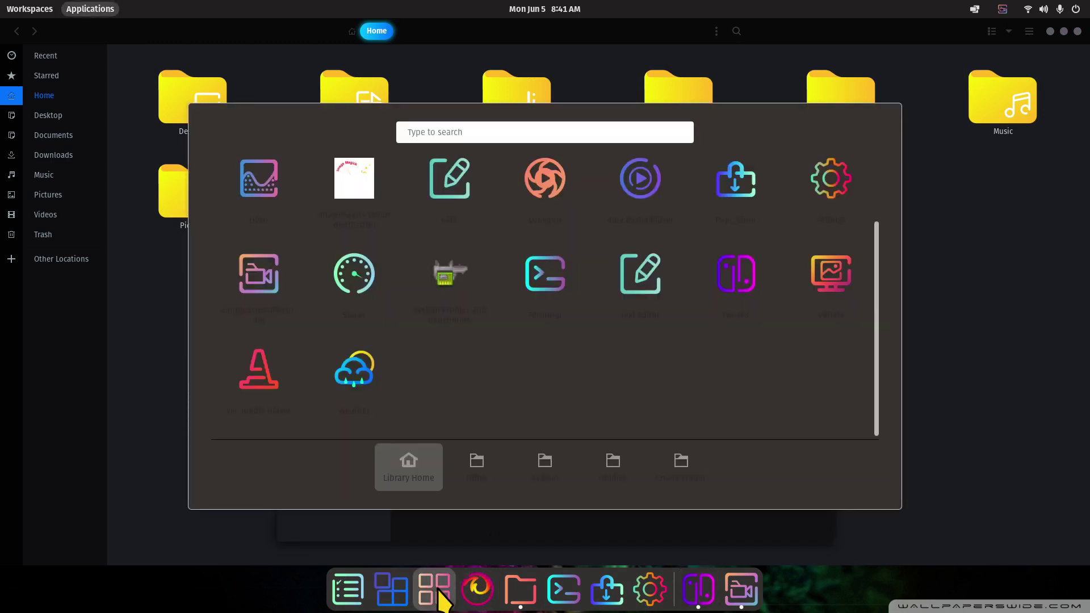
pyautogui.click(438, 593)
pyautogui.click(783, 222)
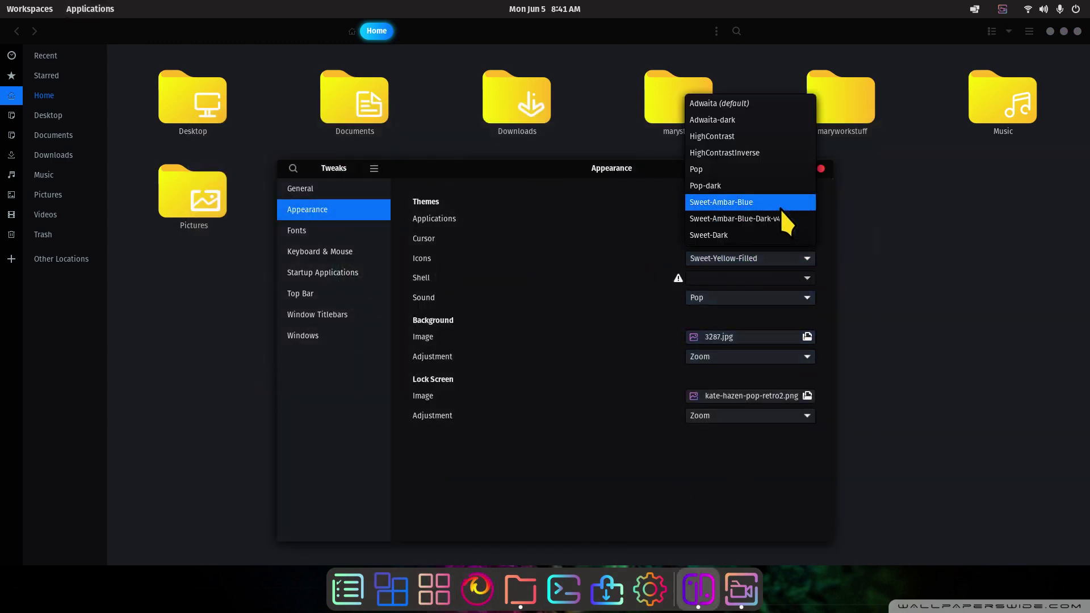
pyautogui.click(782, 221)
pyautogui.click(431, 590)
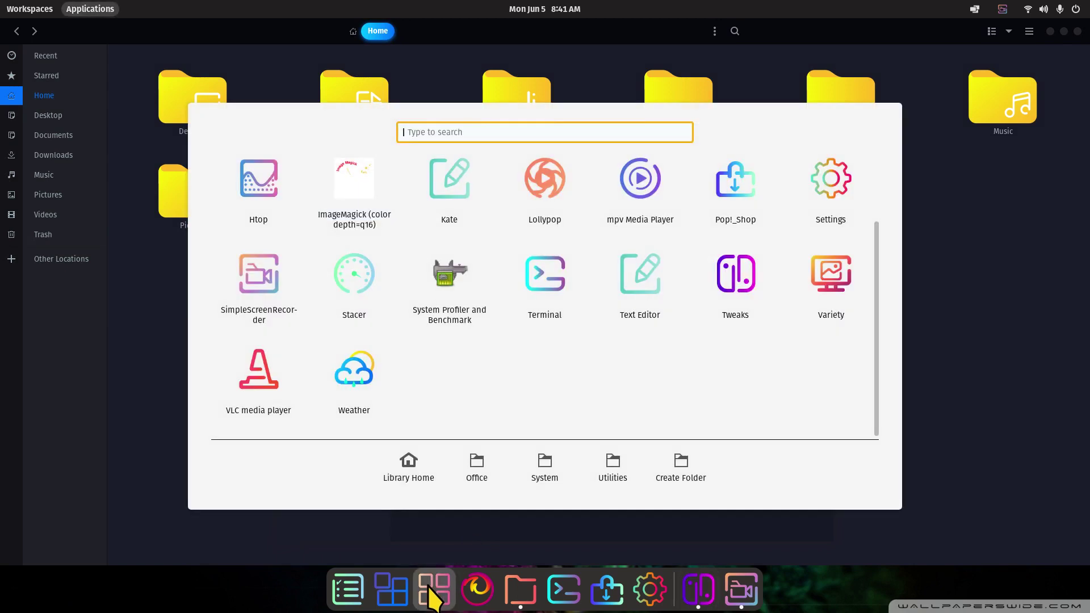
pyautogui.click(432, 592)
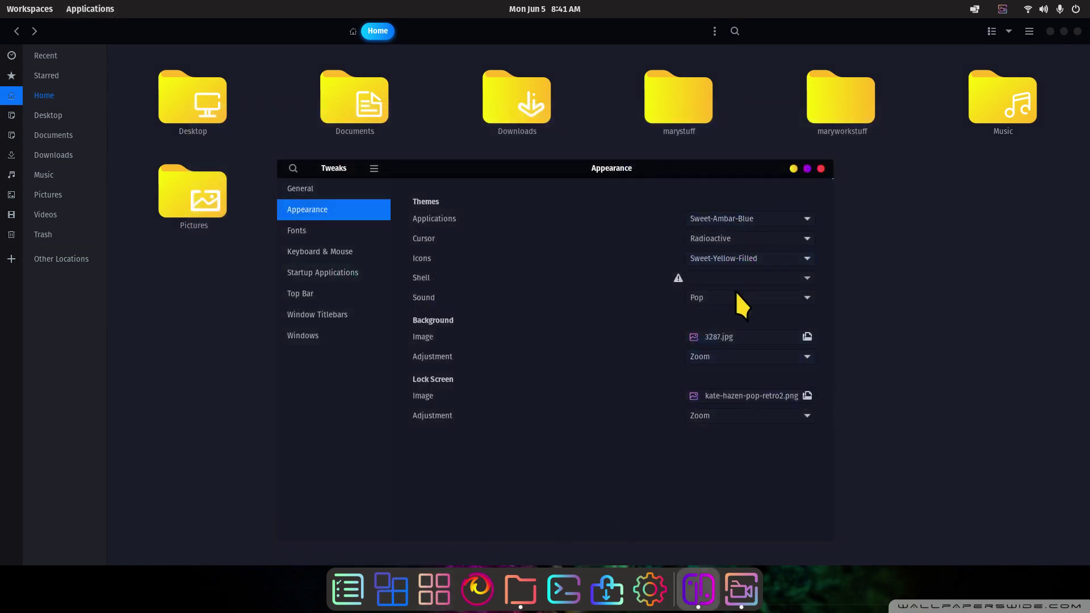
# Switch the cursor theme to Adwaita, then back to Radioactive.
pyautogui.click(758, 239)
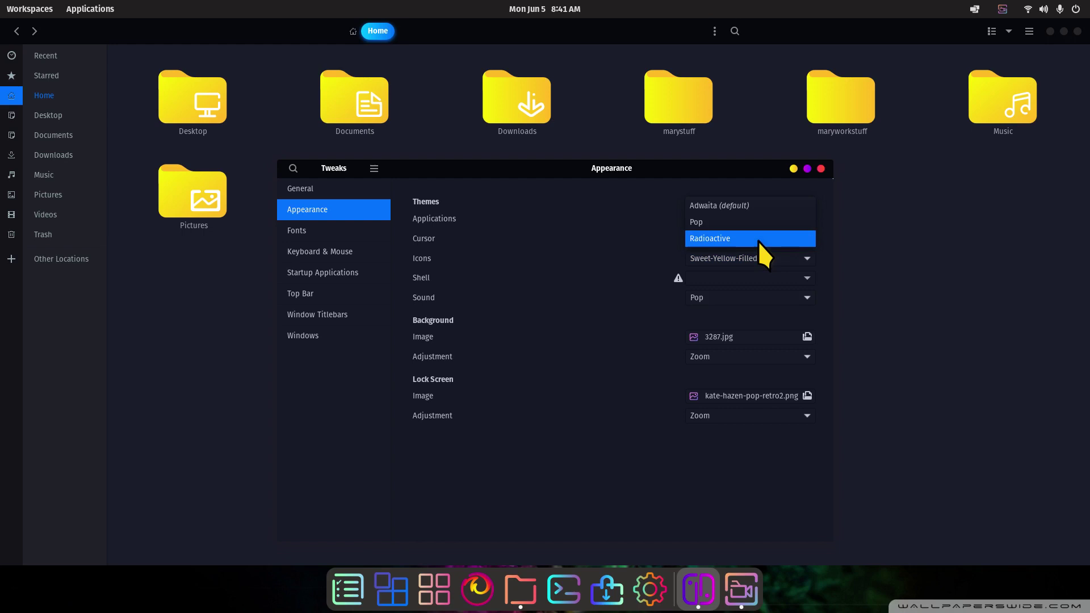
pyautogui.click(801, 207)
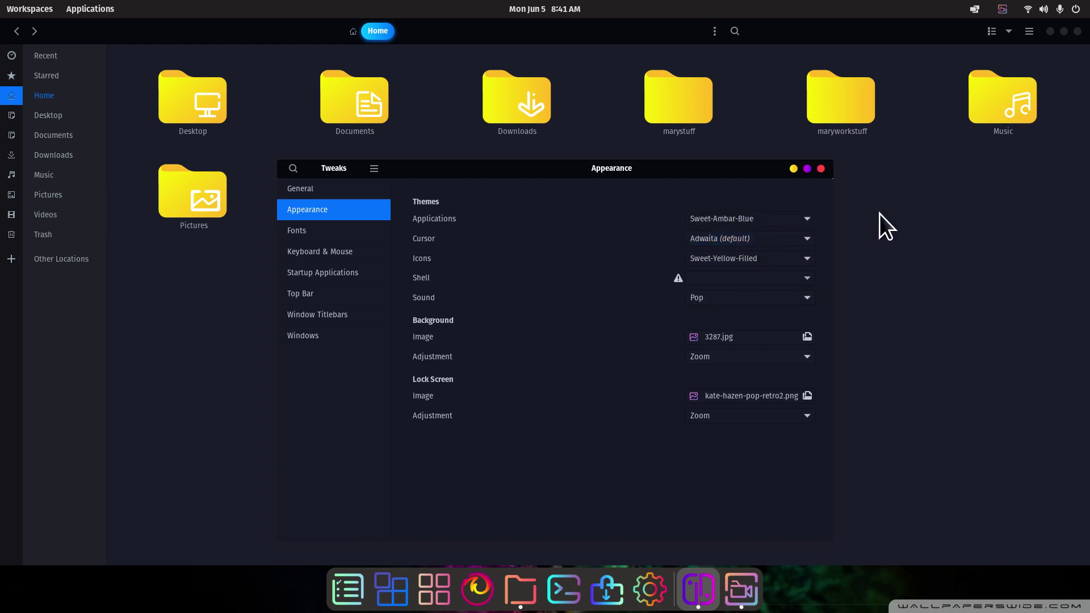
pyautogui.click(765, 240)
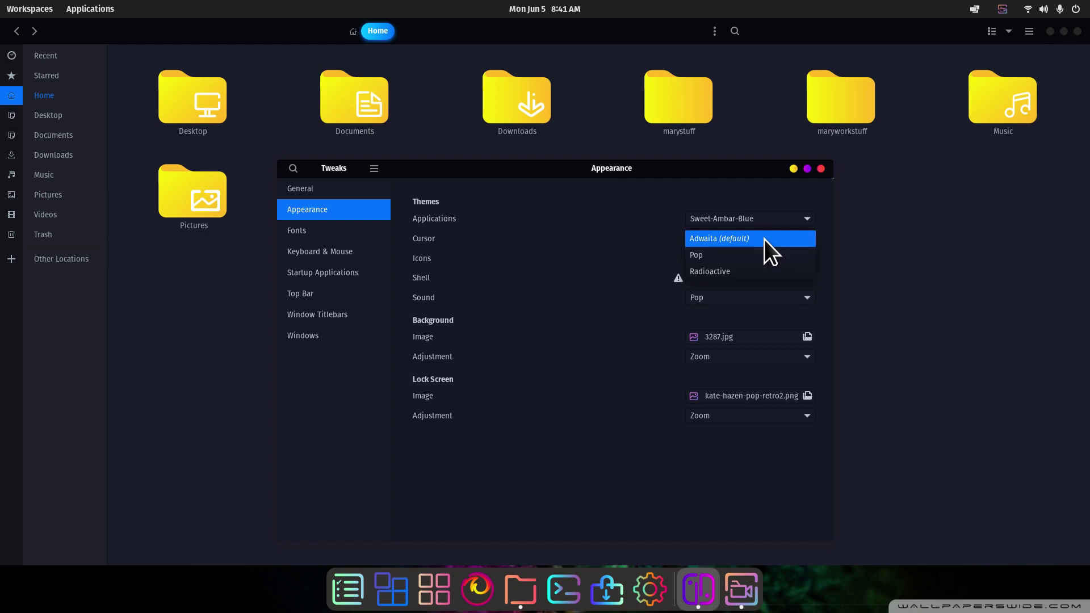
pyautogui.click(744, 267)
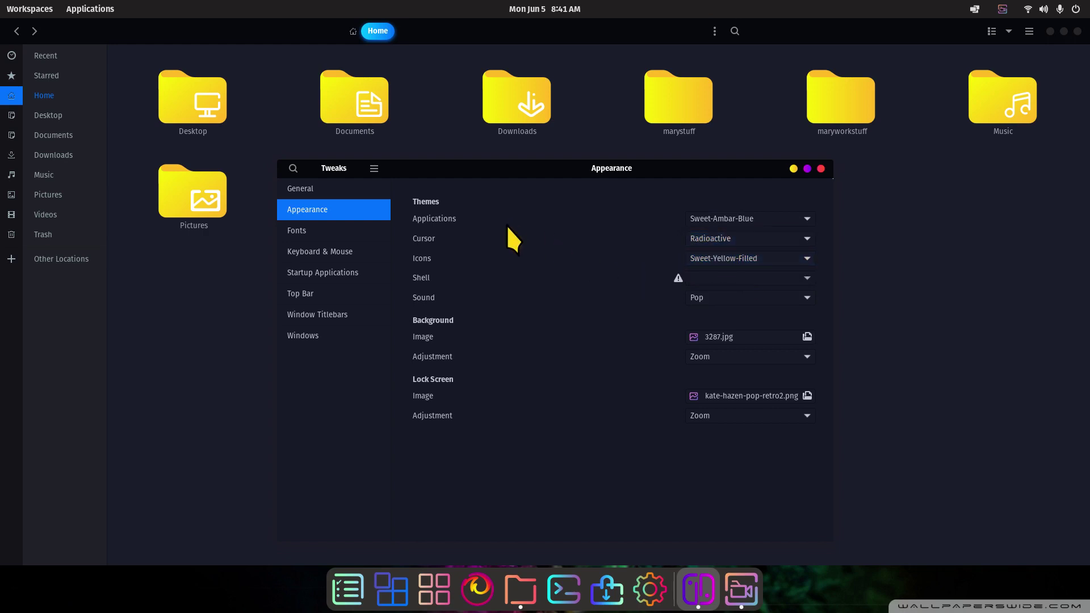
# Close Tweaks, show hidden files, open .icons and select Radioactive, then bring Tweaks back.
pyautogui.hotkey('ctrl', 'q')
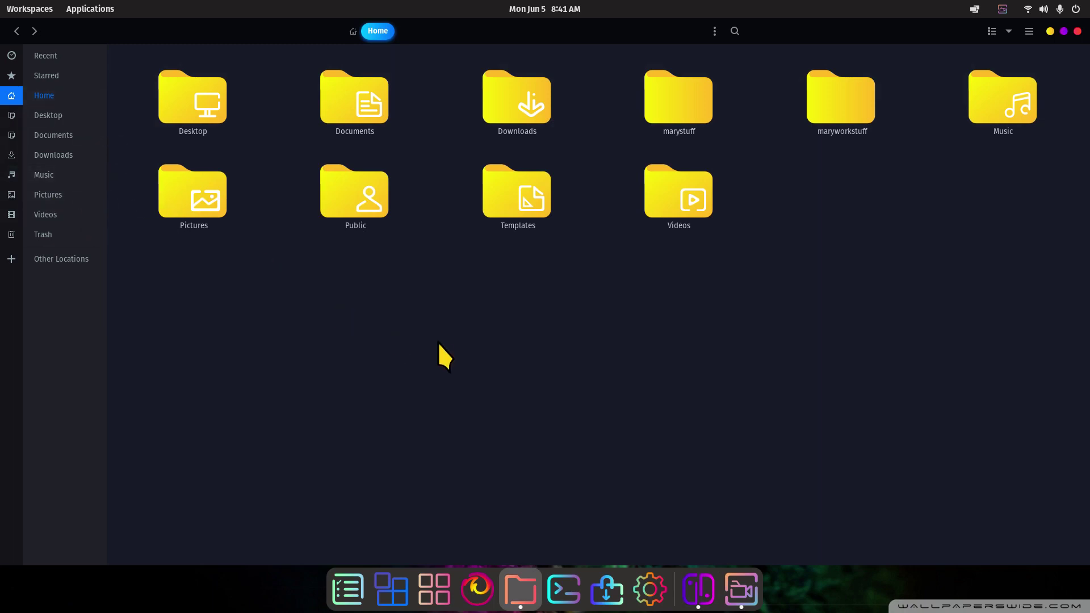
pyautogui.hotkey('ctrl', 'h')
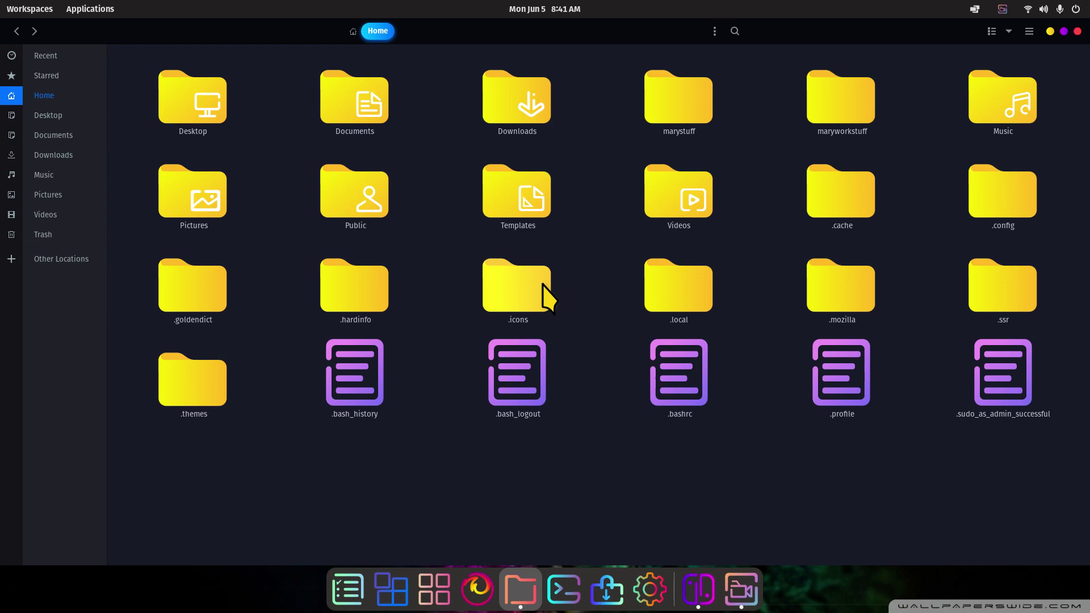
pyautogui.doubleClick(542, 285)
pyautogui.click(335, 114)
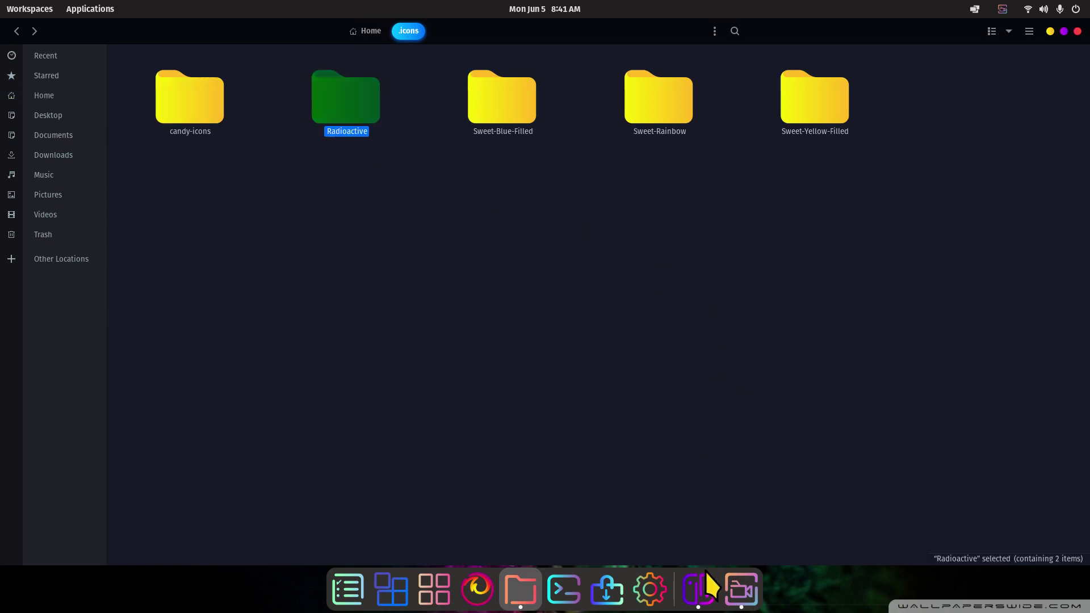
pyautogui.click(700, 594)
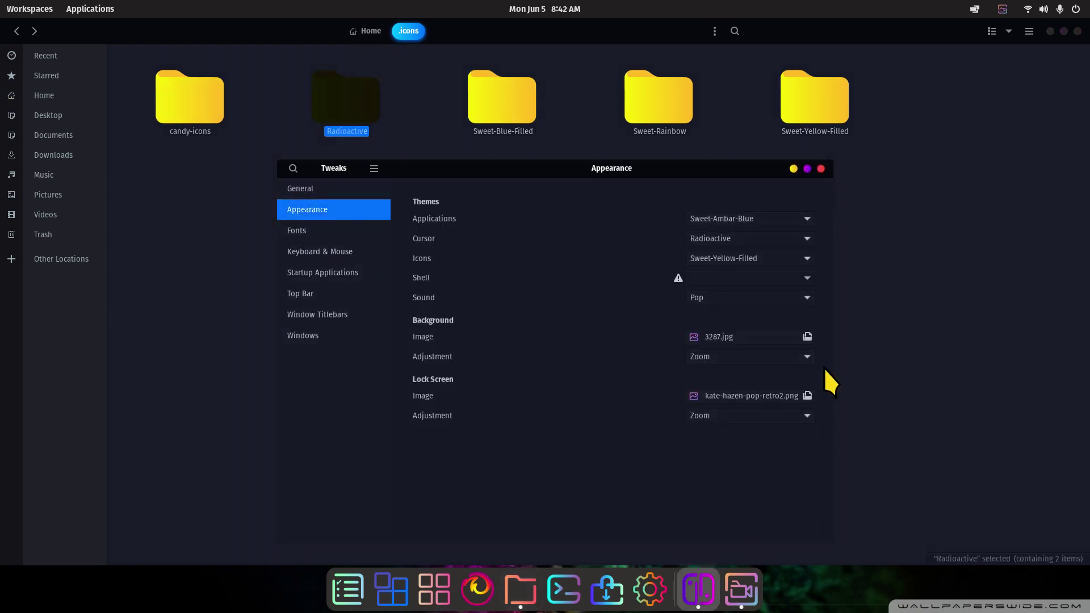
# Keep the Radioactive cursor and switch icons to Sweet-Rainbow, then Candy-icons.
pyautogui.click(751, 236)
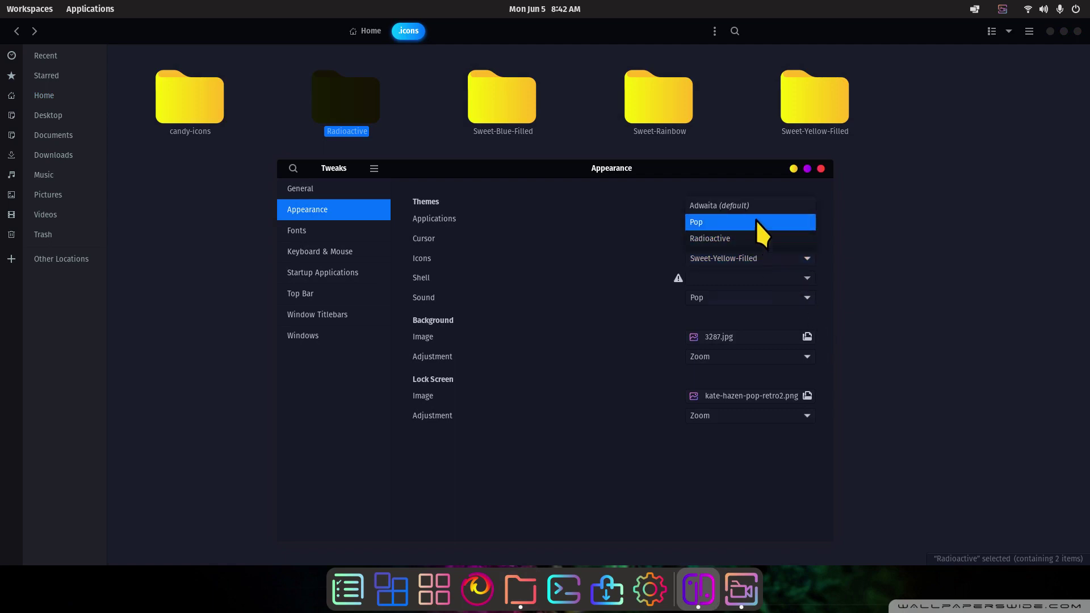
pyautogui.click(754, 239)
pyautogui.click(756, 261)
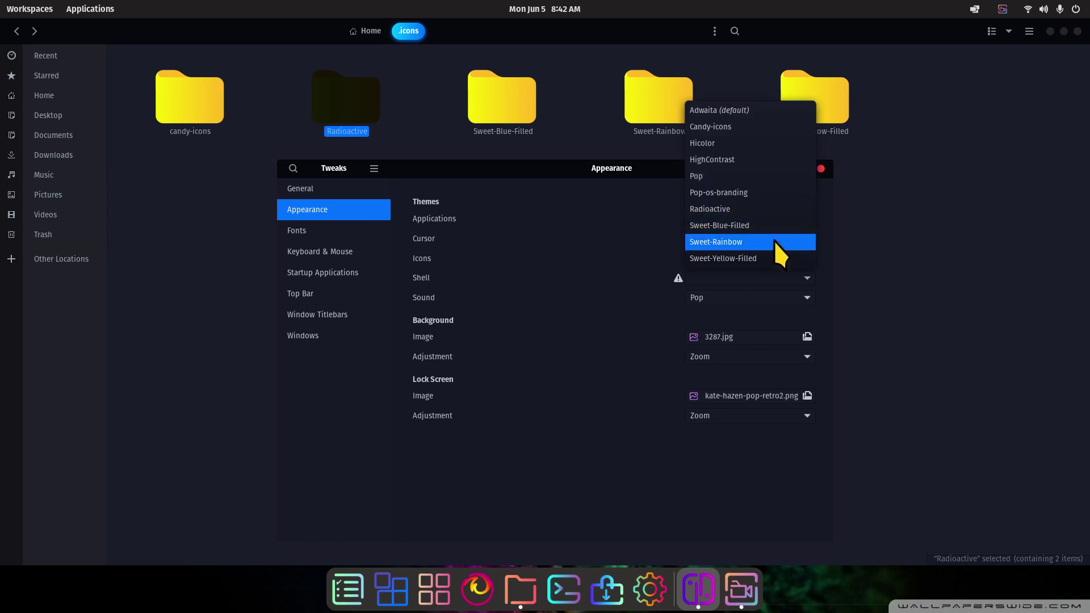
pyautogui.click(775, 242)
pyautogui.click(757, 263)
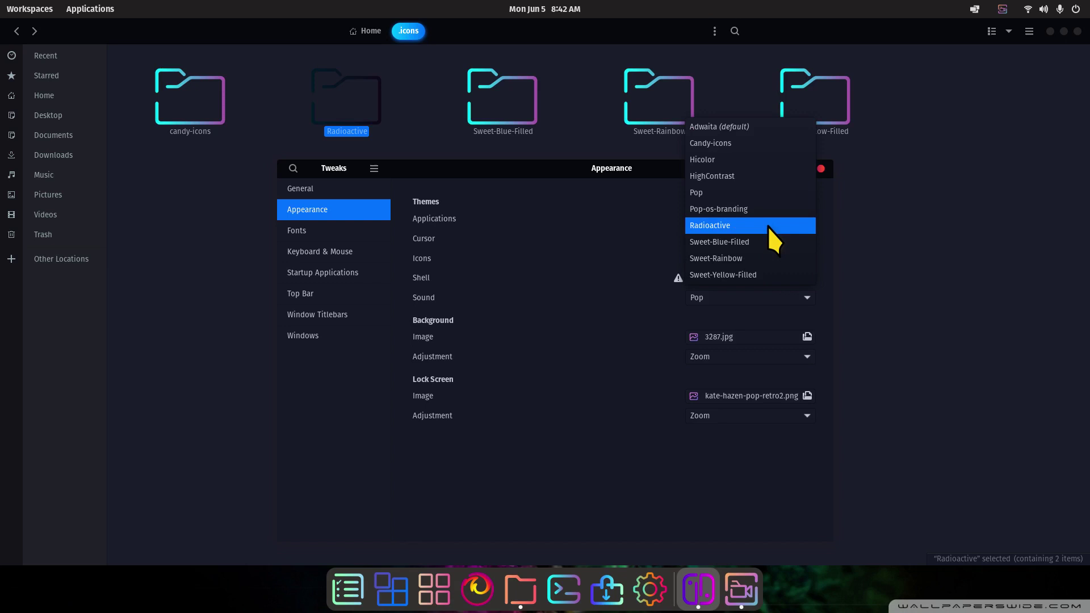
pyautogui.click(773, 144)
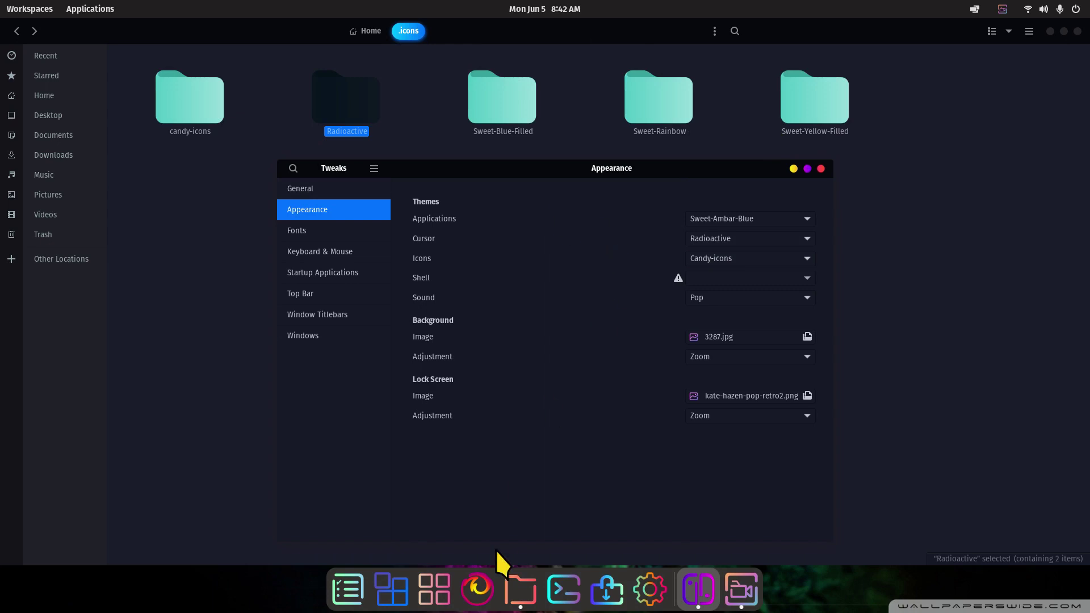
# Set the application theme to Sweet-Dark, then Sweet-Ambar-Blue-Dark-v40, and close Tweaks.
pyautogui.click(434, 590)
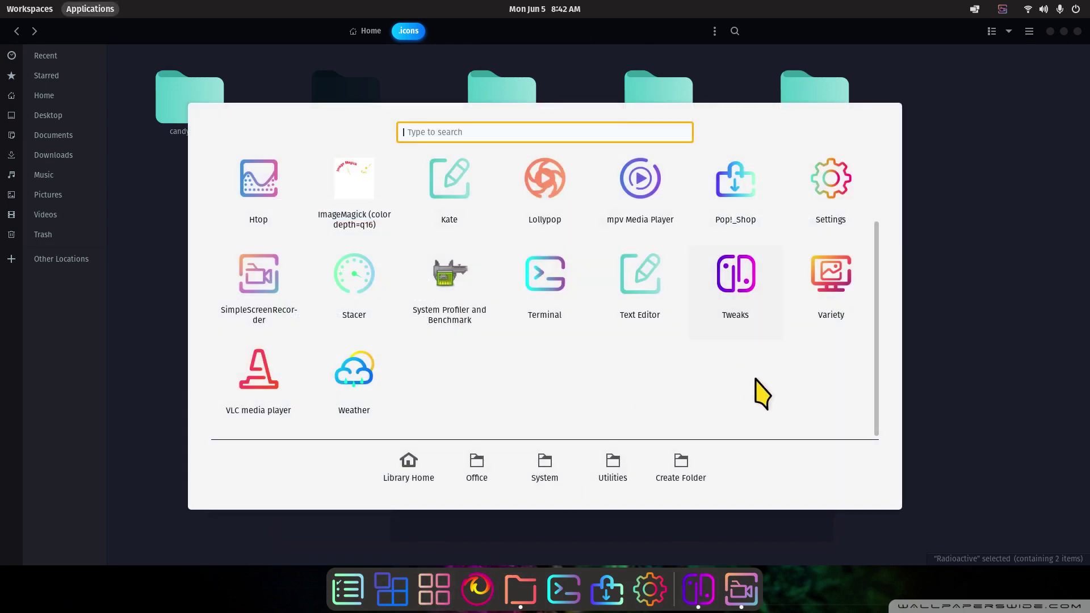
pyautogui.click(915, 168)
pyautogui.click(742, 220)
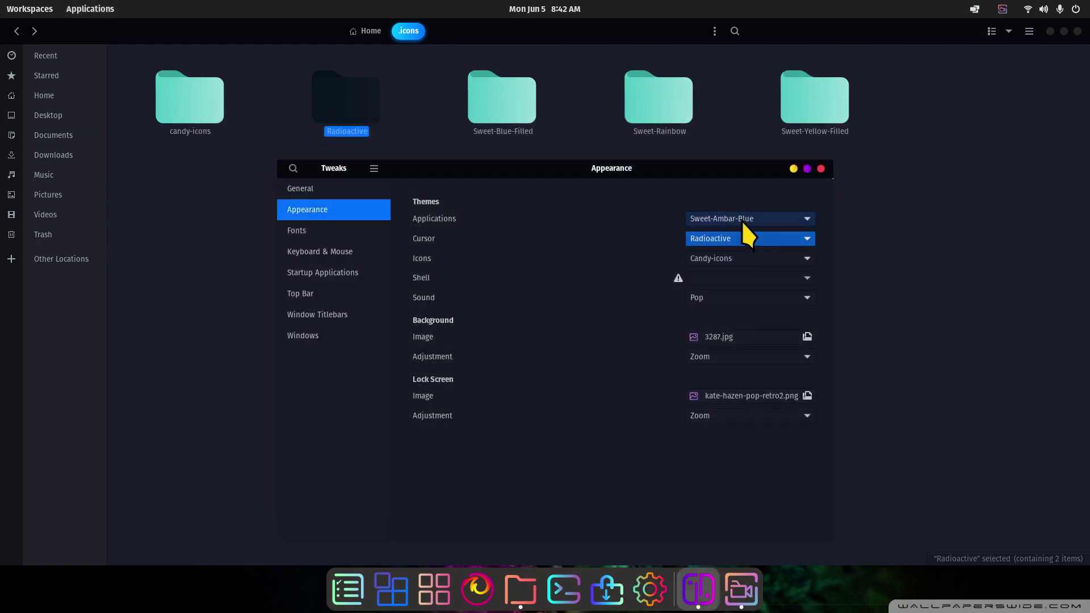
pyautogui.click(742, 249)
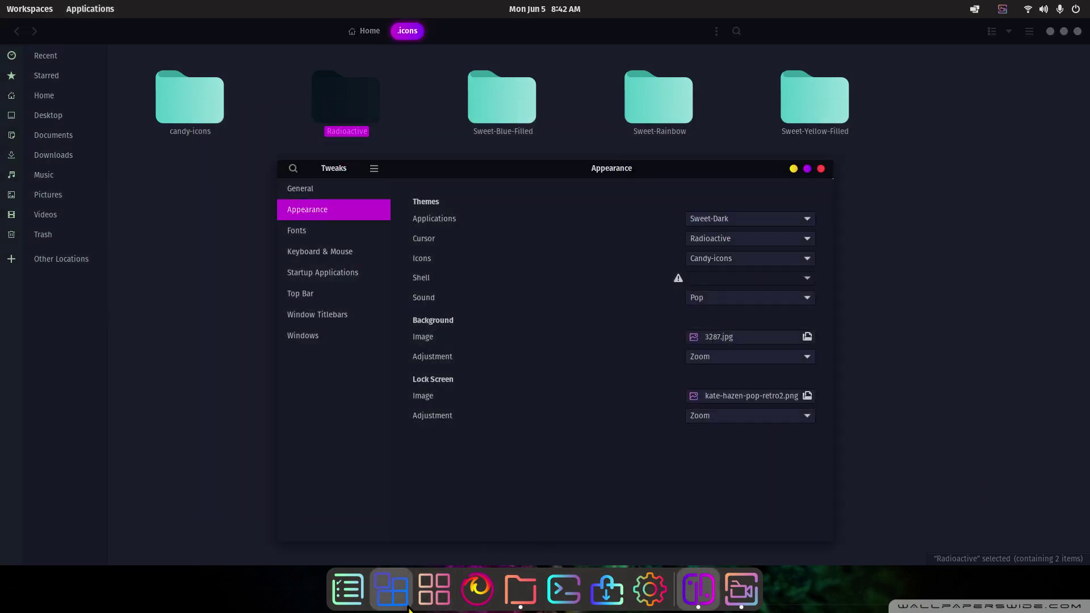
pyautogui.click(434, 590)
pyautogui.click(1028, 305)
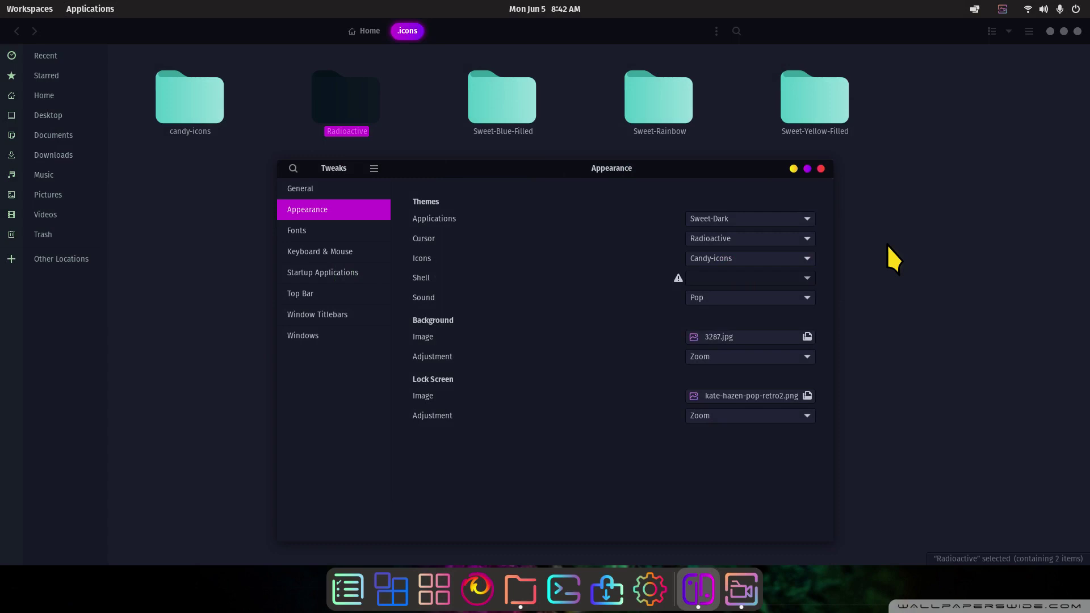
pyautogui.click(765, 215)
pyautogui.click(769, 206)
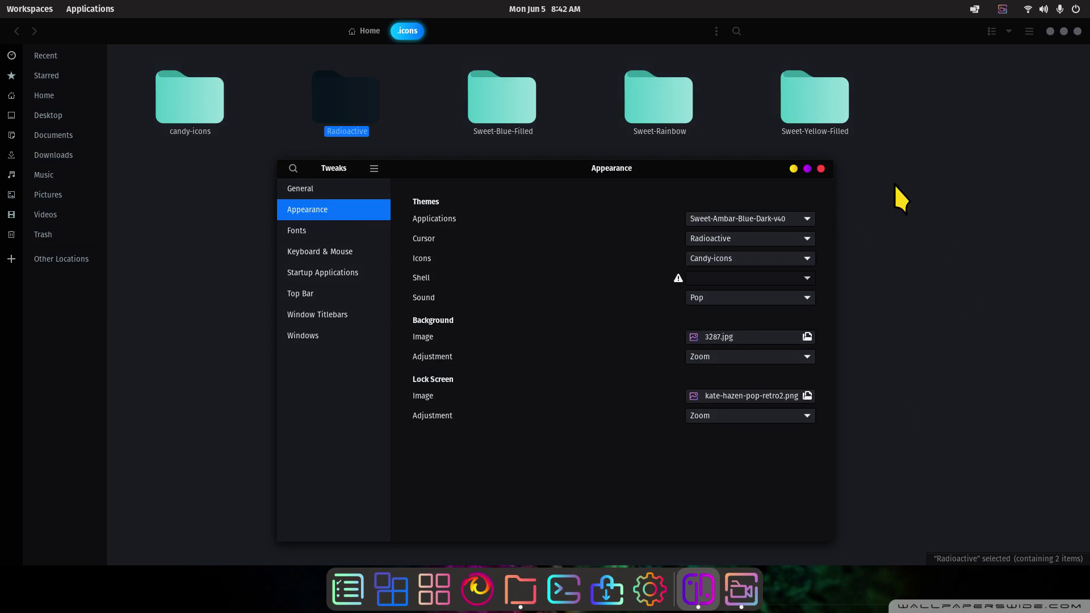
pyautogui.click(822, 169)
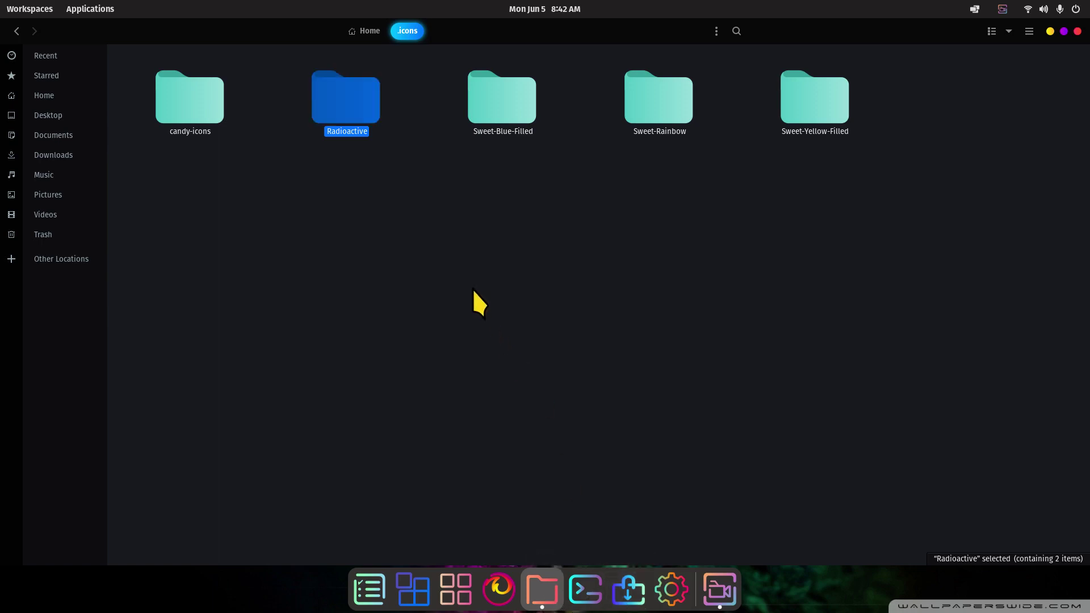
# Go back to Home, hide the dot-folders with Ctrl+H, and quit Files.
pyautogui.click(54, 95)
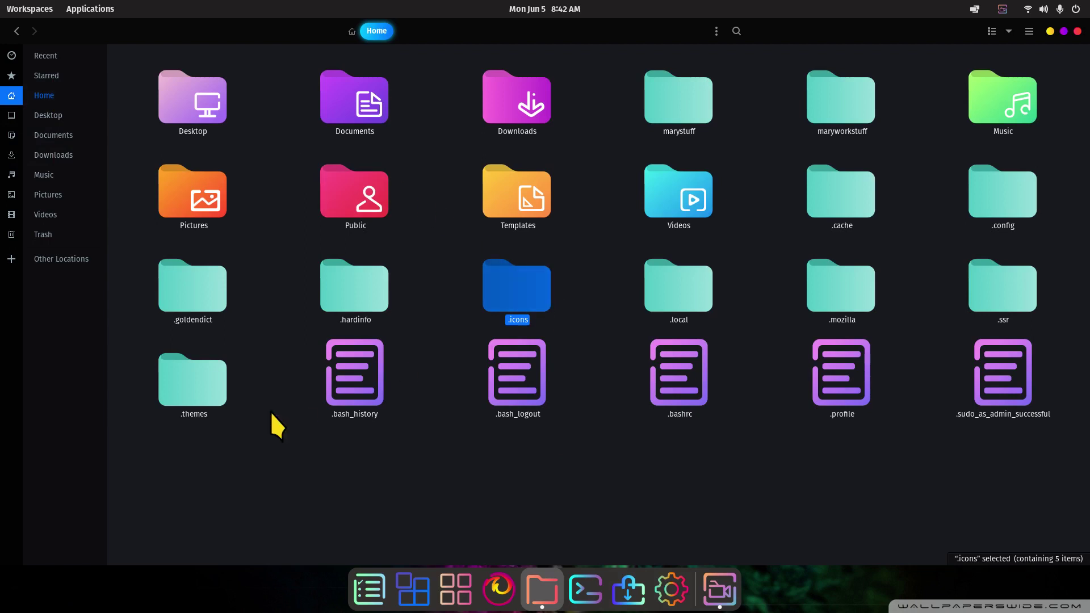
pyautogui.click(197, 383)
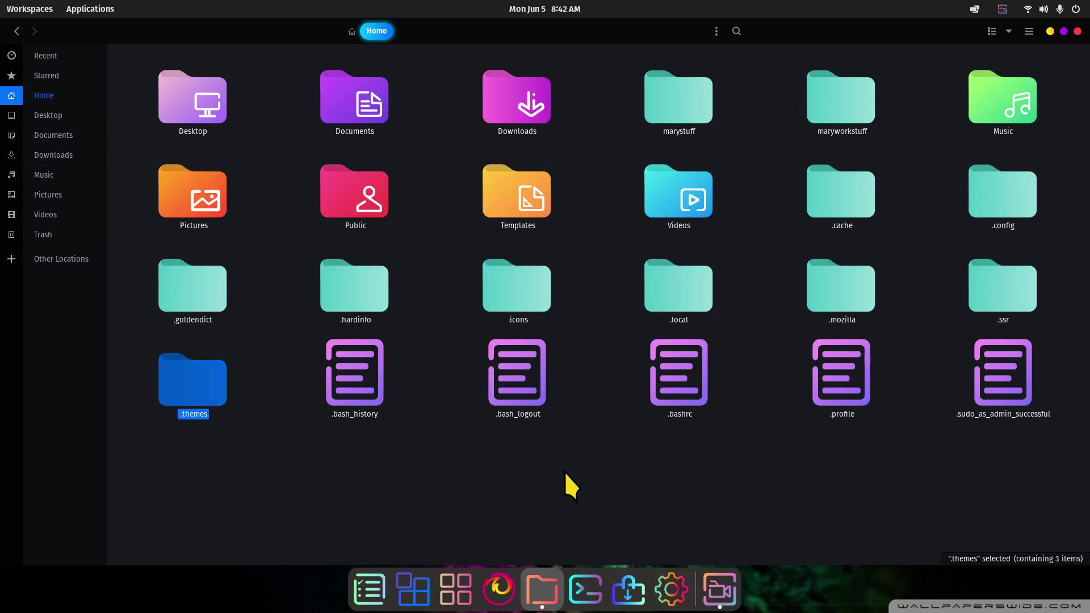
pyautogui.hotkey('ctrl', 'h')
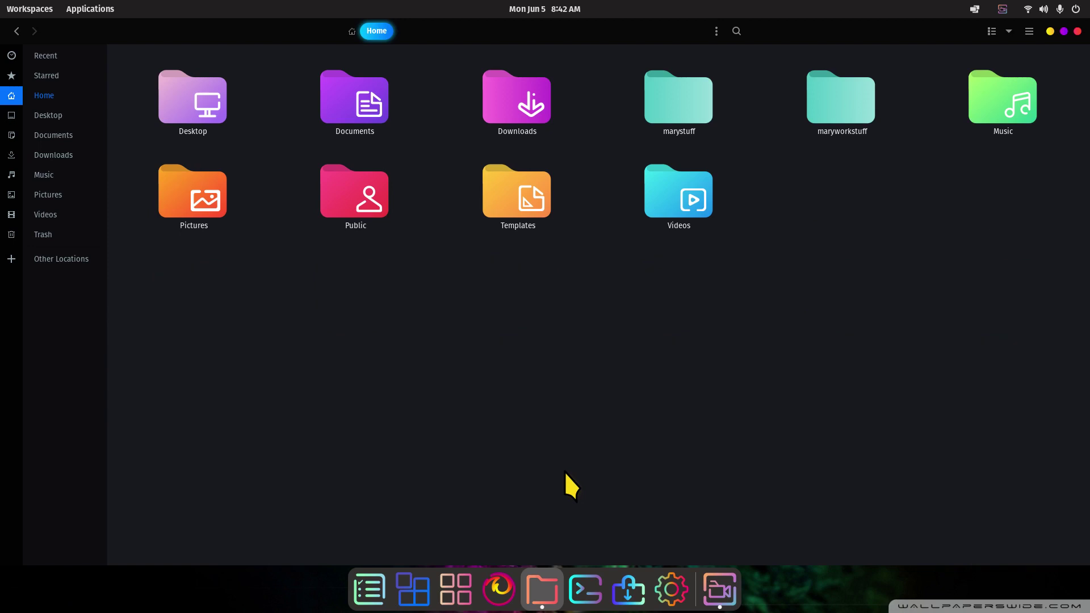
pyautogui.hotkey('ctrl', 'q')
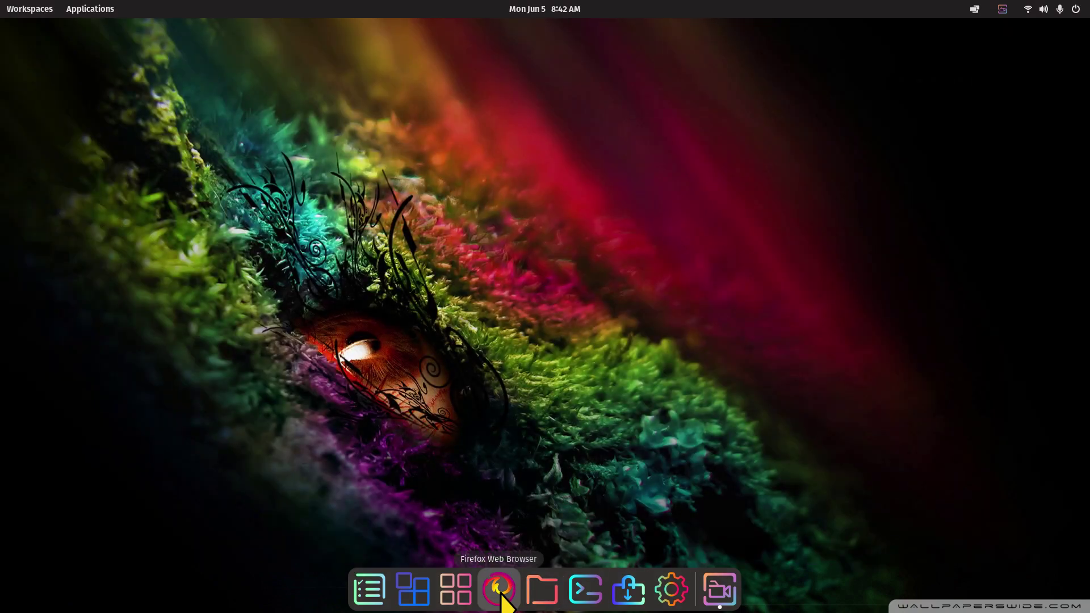
# Launch Firefox, review the channel's About page, and follow its gnome-look.org link.
pyautogui.click(497, 594)
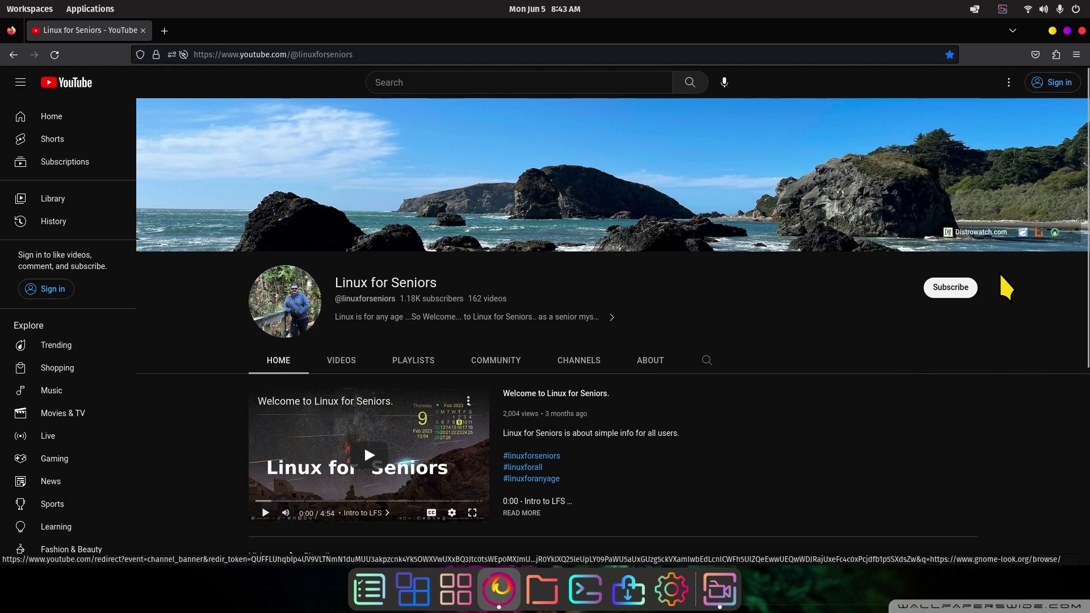
pyautogui.moveTo(469, 297); pyautogui.dragTo(518, 300)
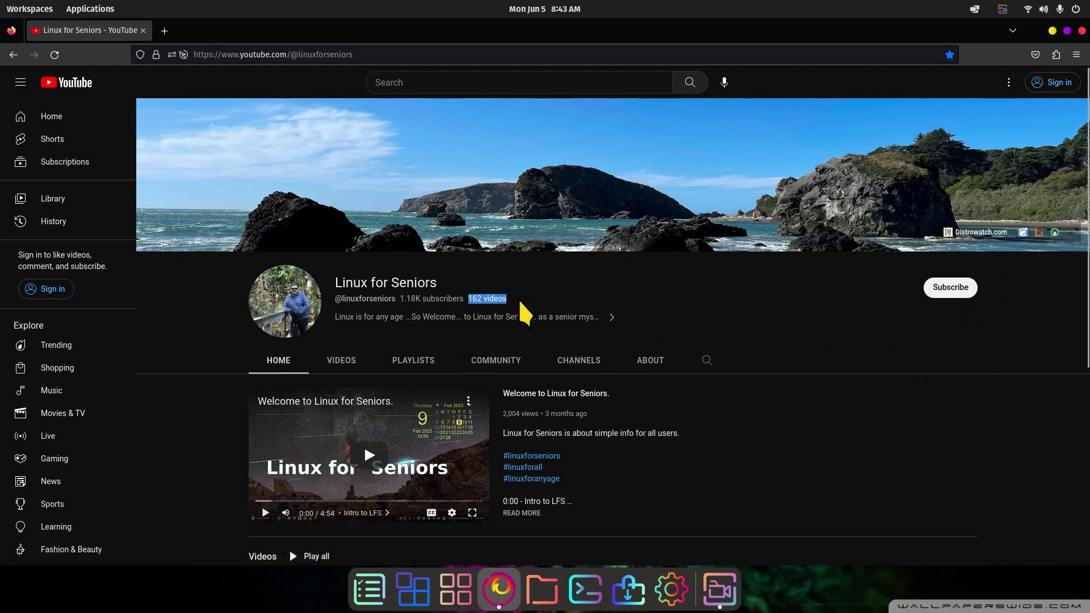
pyautogui.click(652, 362)
pyautogui.moveTo(489, 496); pyautogui.dragTo(524, 497)
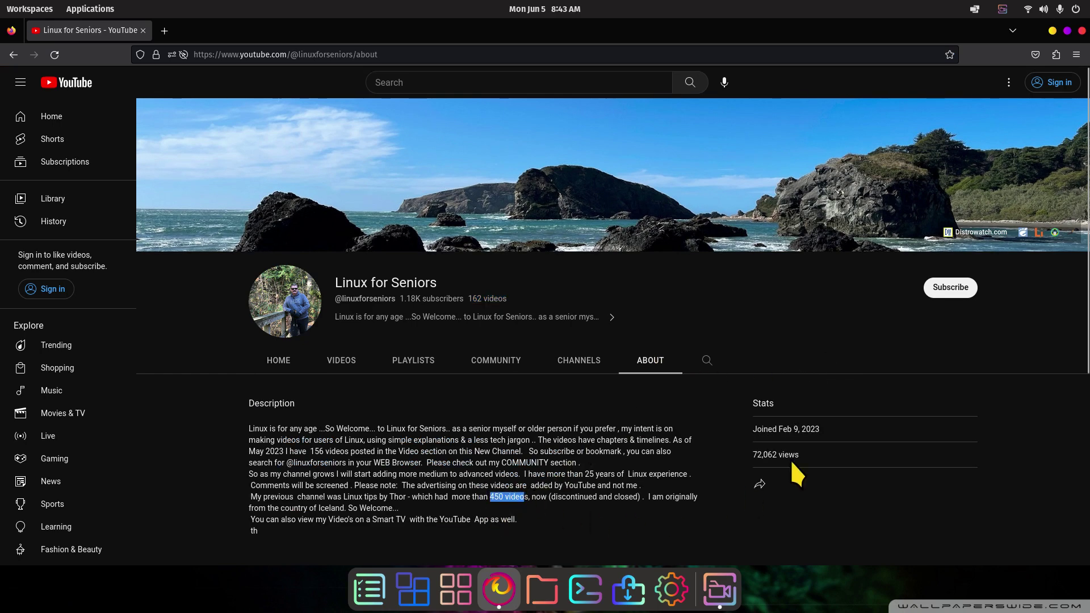
pyautogui.click(812, 311)
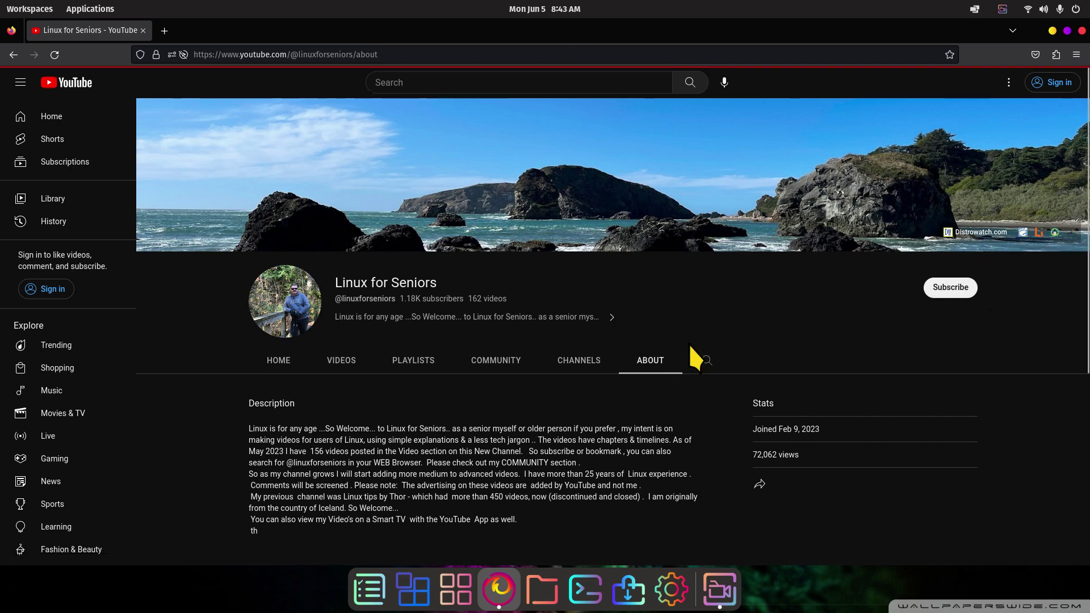
pyautogui.scroll(-5, 756, 341)
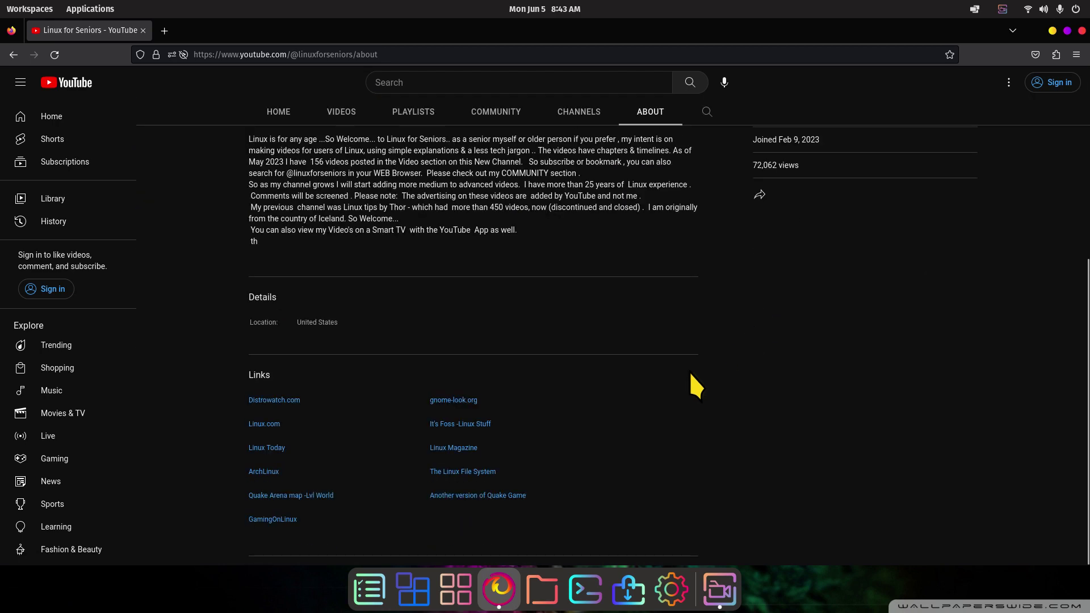
pyautogui.click(448, 403)
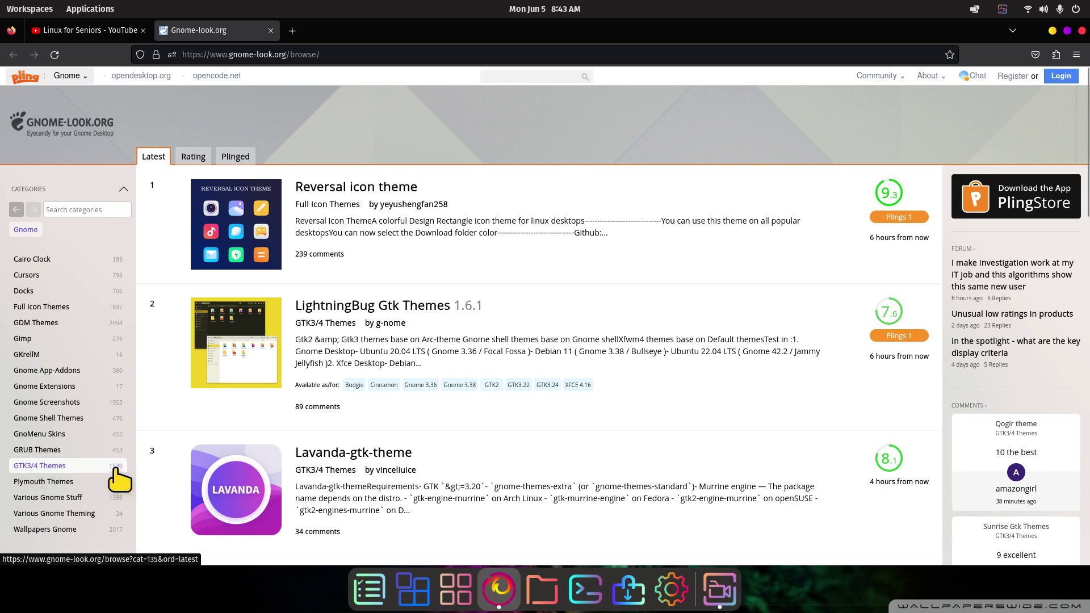
# Zoom the gnome-look.org page in, then back to 120%, and scroll the listings.
pyautogui.hotkey('ctrl', '+')
pyautogui.hotkey('ctrl', '+')
pyautogui.hotkey('ctrl', '+')
pyautogui.hotkey('ctrl', '+')
pyautogui.hotkey('ctrl', '+')
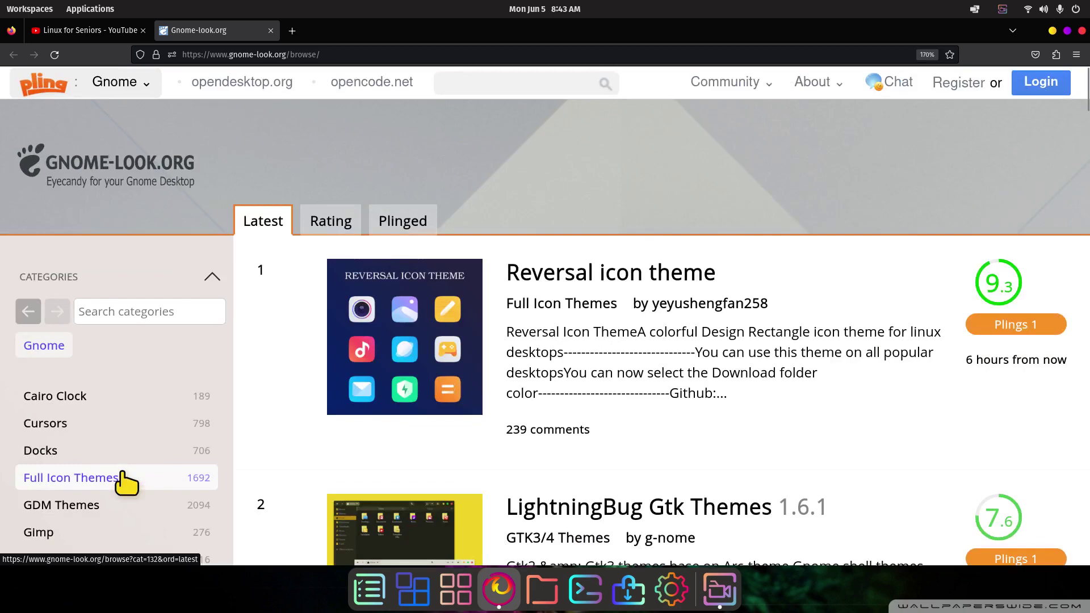
pyautogui.scroll(-5, 126, 482)
pyautogui.scroll(3, 127, 480)
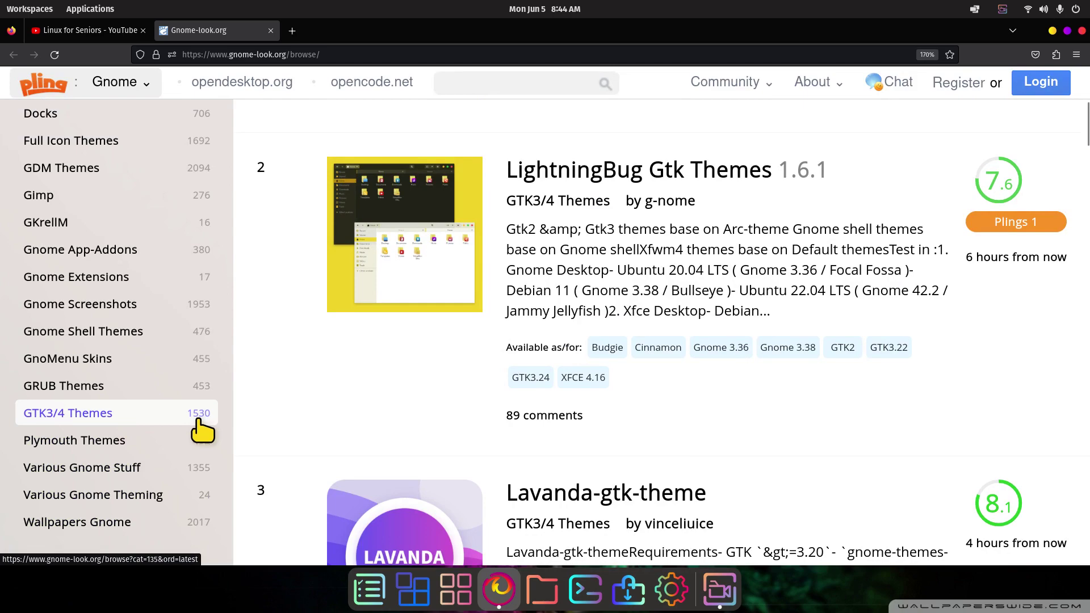
pyautogui.hotkey('ctrl', '-')
pyautogui.hotkey('ctrl', '-')
pyautogui.hotkey('ctrl', '-')
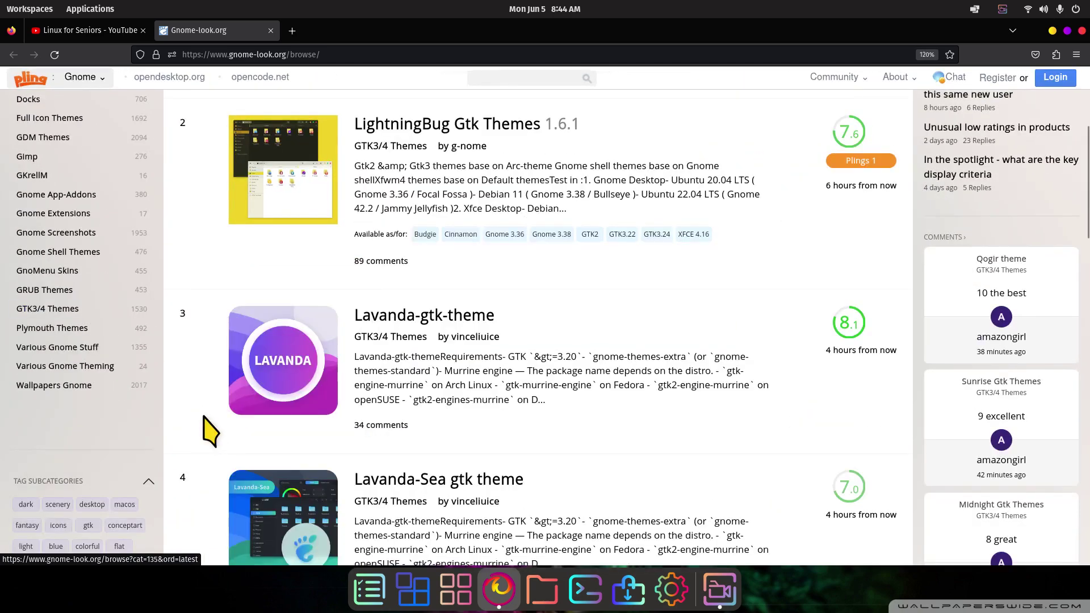
pyautogui.scroll(3, 207, 433)
pyautogui.scroll(2, 210, 426)
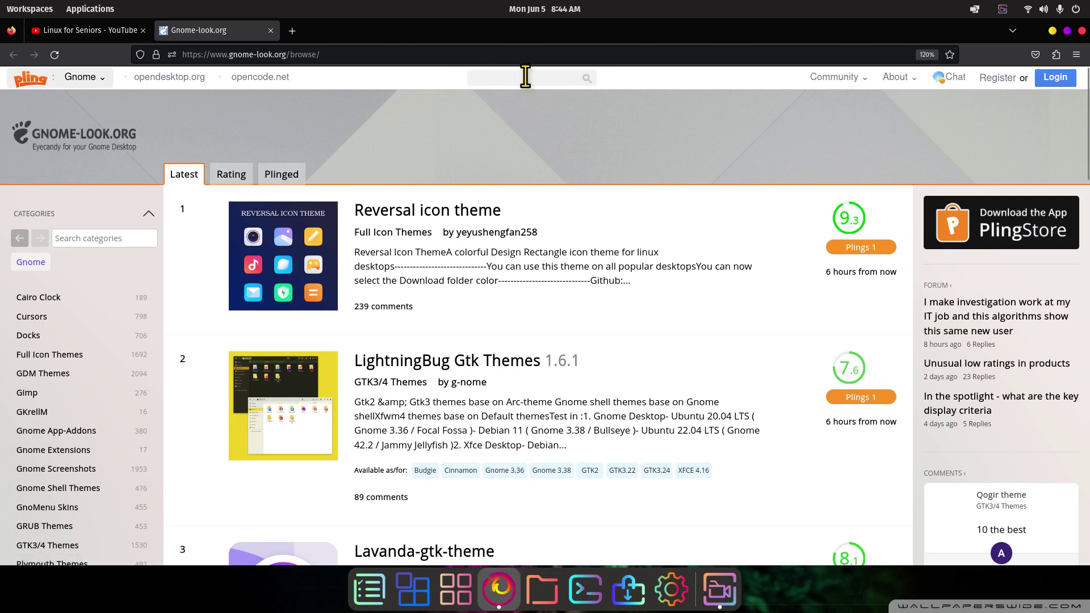
pyautogui.scroll(-3, 386, 312)
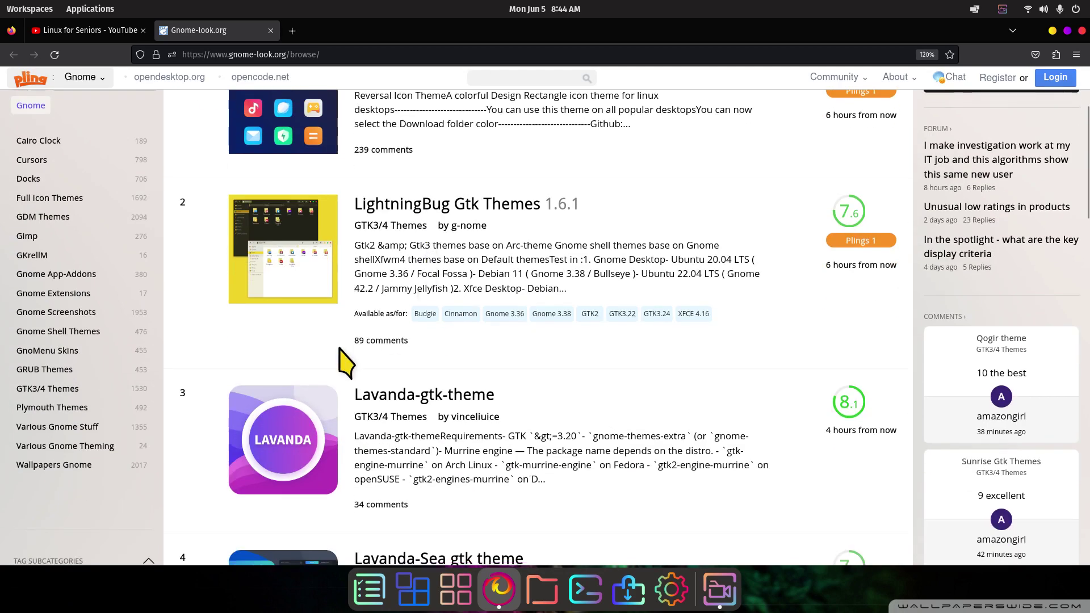
# Open the GTK3/4 Themes category and search the site for 'sweet'.
pyautogui.click(48, 389)
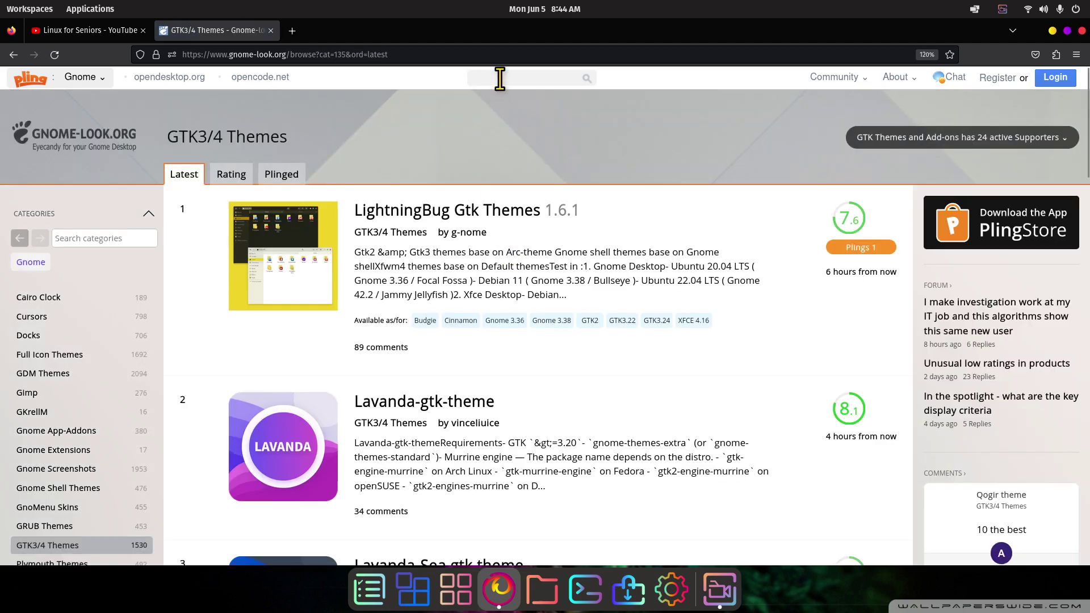
pyautogui.write('sweet')
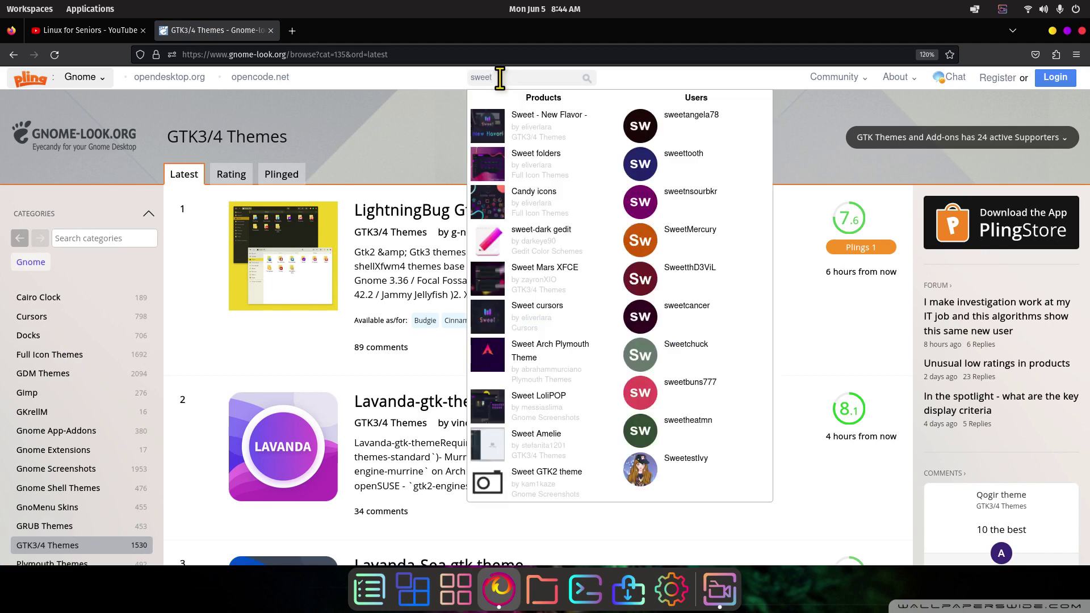
pyautogui.press('Return')
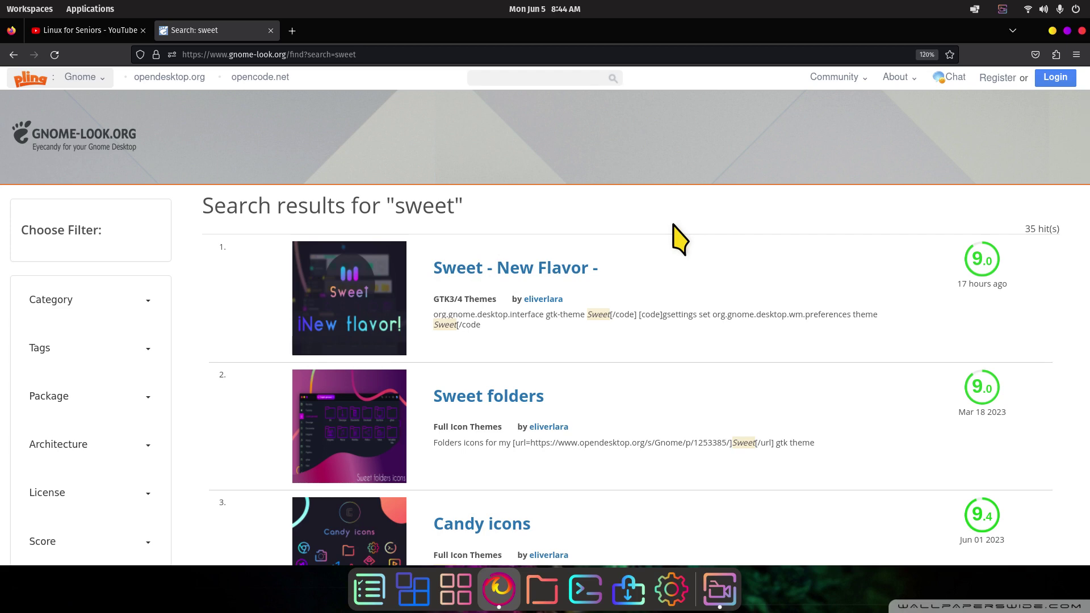
# Check the Sweet folders page's downloadable files, then return to the search results.
pyautogui.click(471, 400)
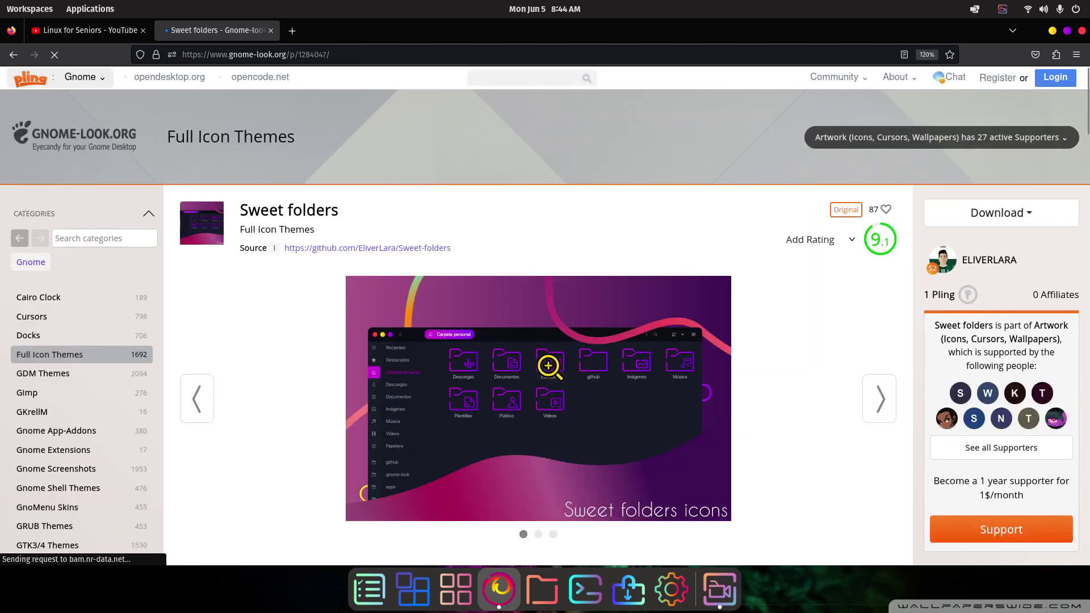
pyautogui.scroll(-8, 457, 381)
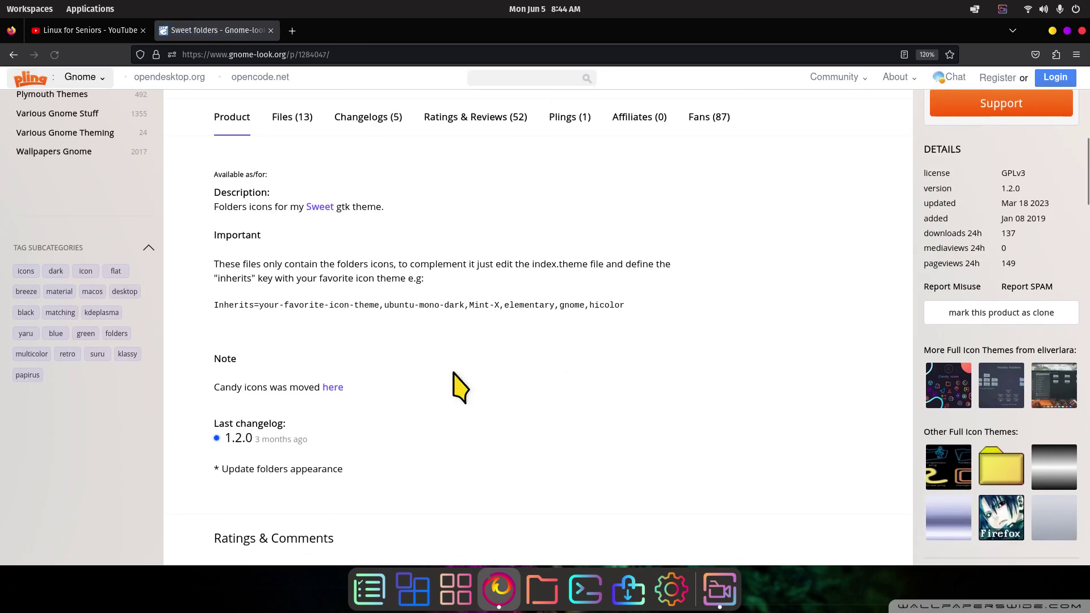
pyautogui.click(284, 120)
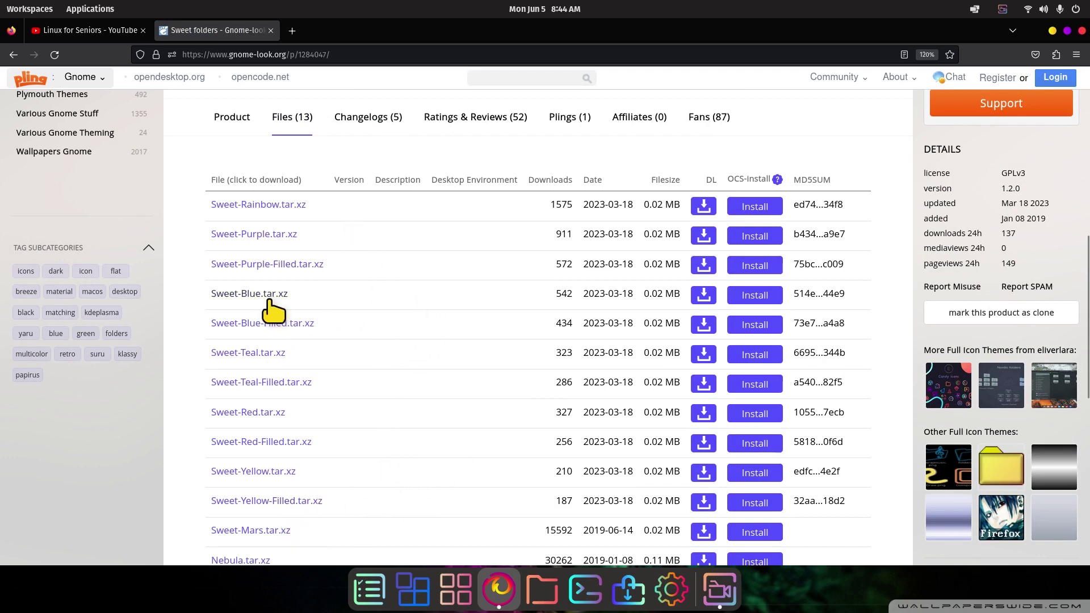
pyautogui.scroll(6, 409, 262)
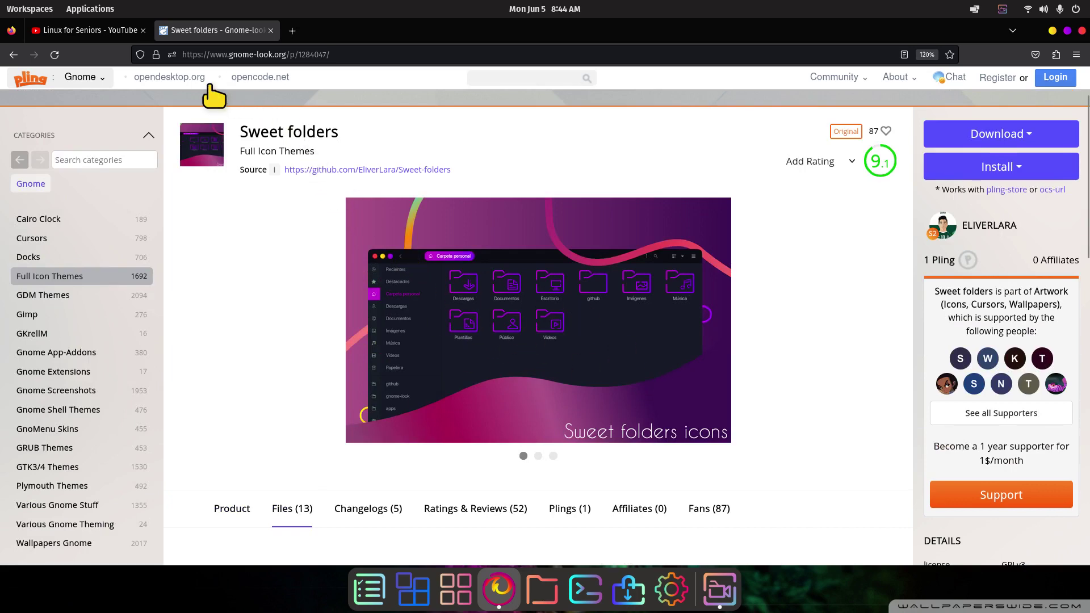
pyautogui.click(13, 55)
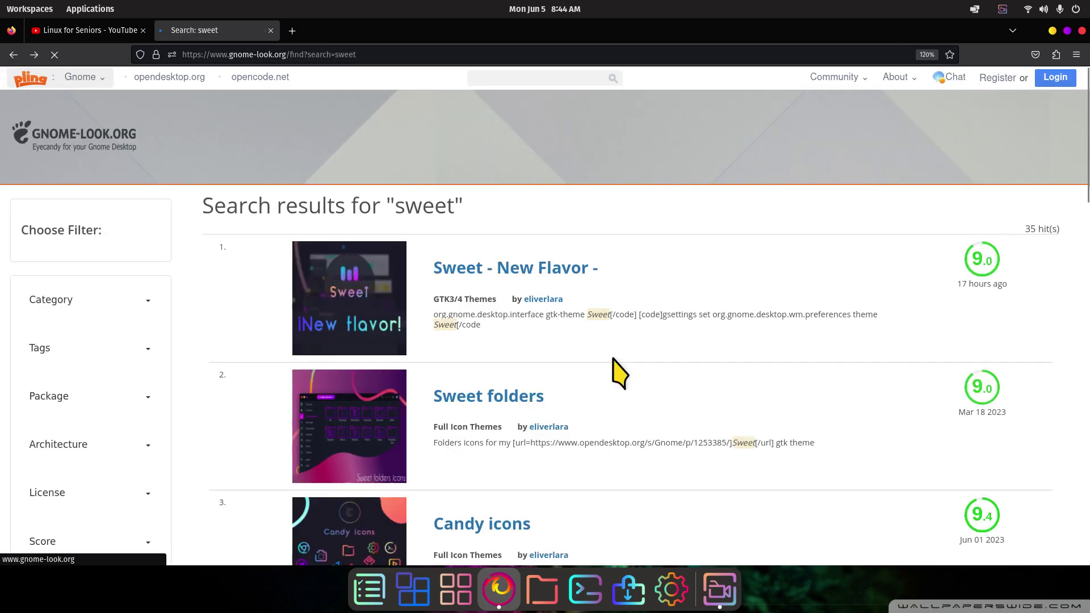
# On the Candy icons page, download candy-icons.tar.xz, then return to the search results.
pyautogui.scroll(-3, 574, 445)
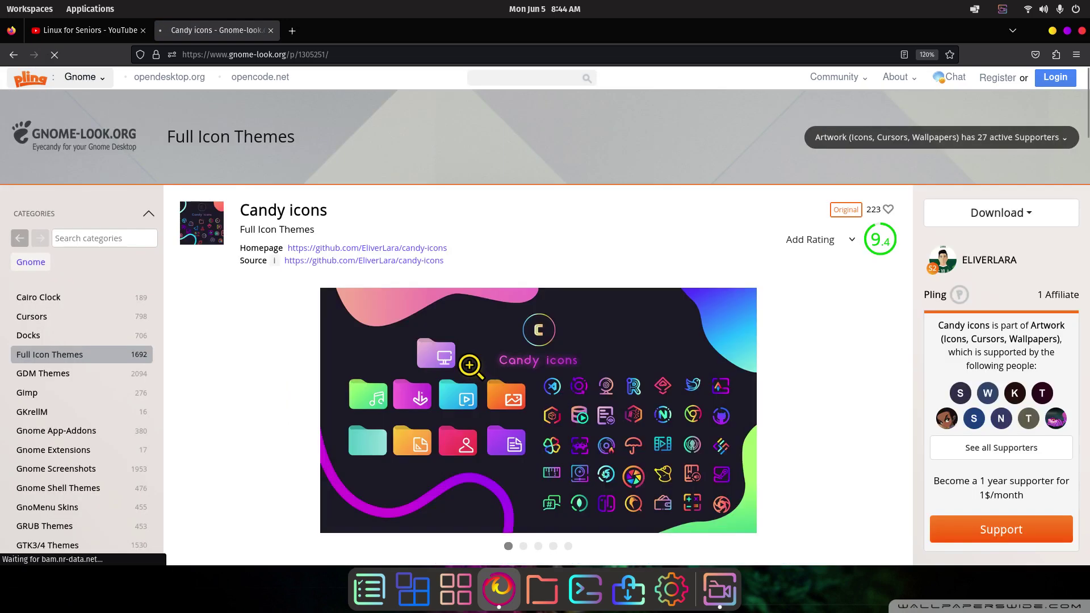
pyautogui.click(536, 389)
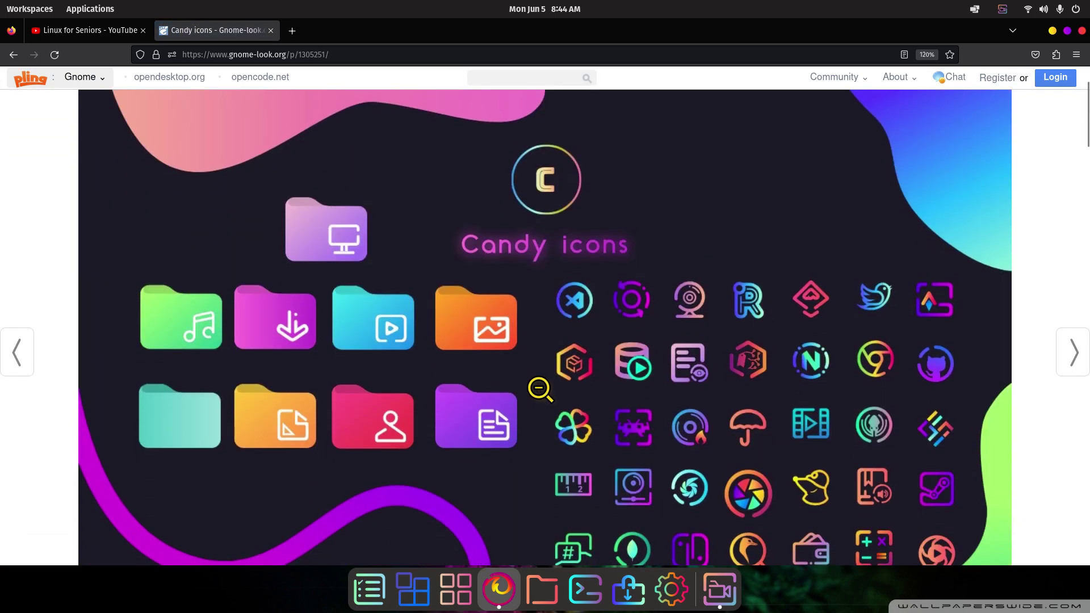
pyautogui.click(539, 389)
pyautogui.scroll(-4, 433, 382)
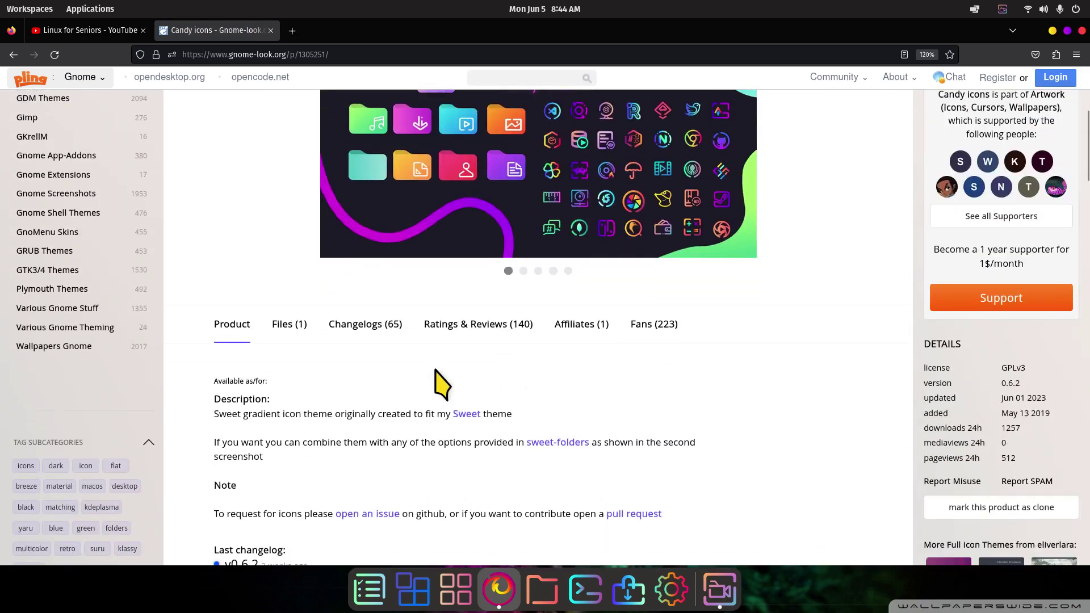
pyautogui.click(289, 325)
pyautogui.click(270, 412)
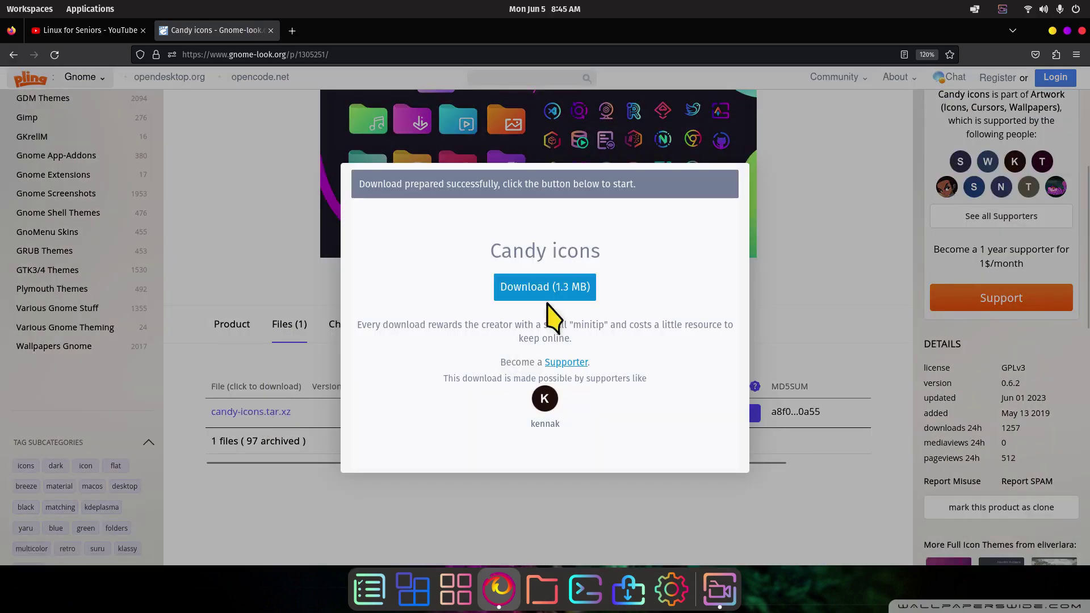
pyautogui.click(189, 216)
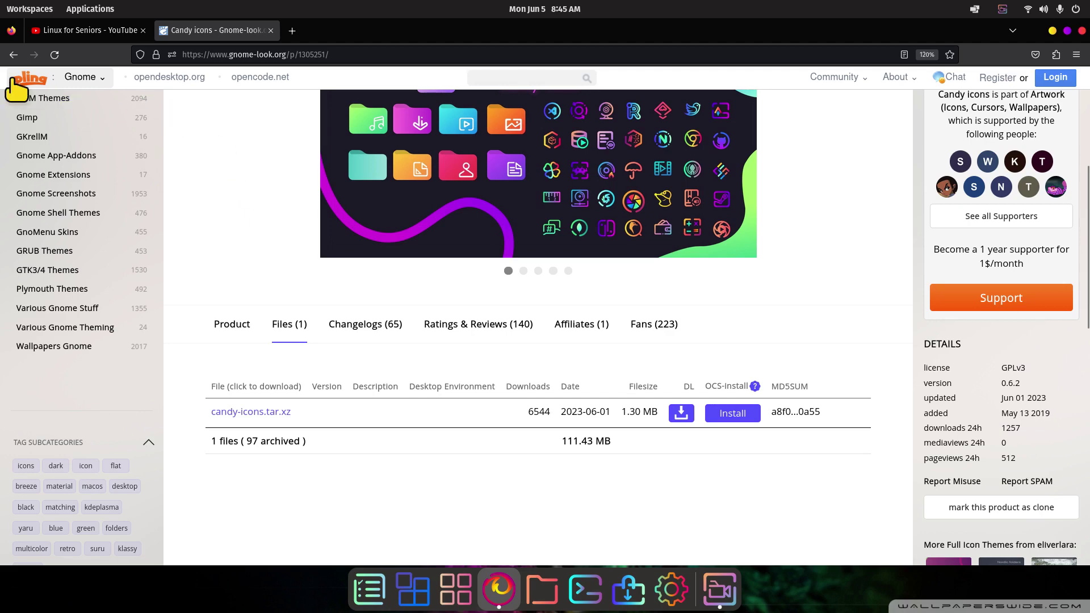
pyautogui.click(15, 48)
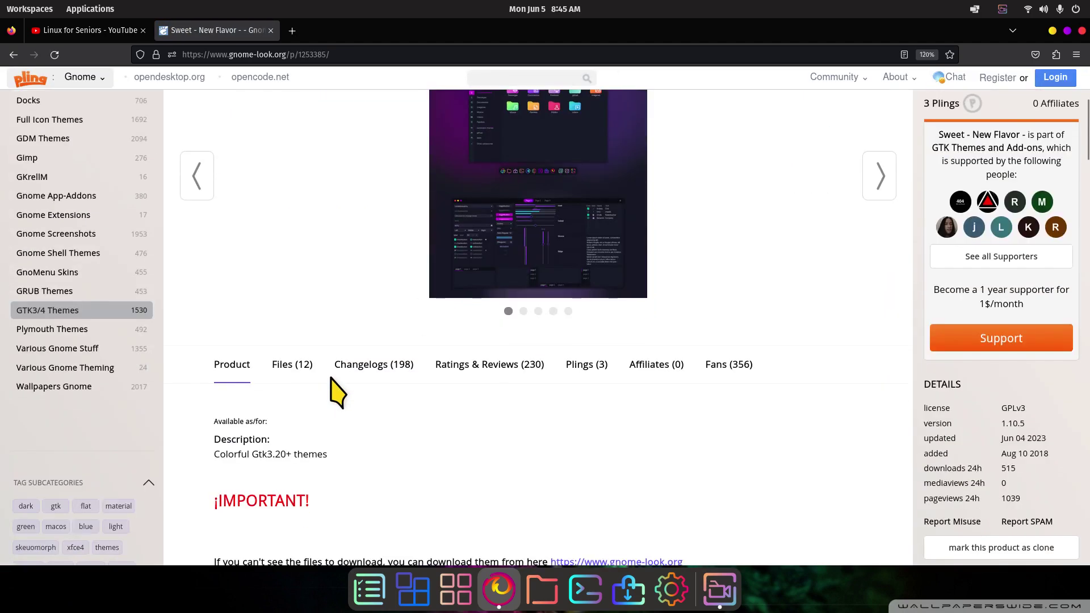
# Scroll through the 12 Sweet - New Flavor archives, then open Home in Files.
pyautogui.click(292, 365)
pyautogui.scroll(-3, 450, 358)
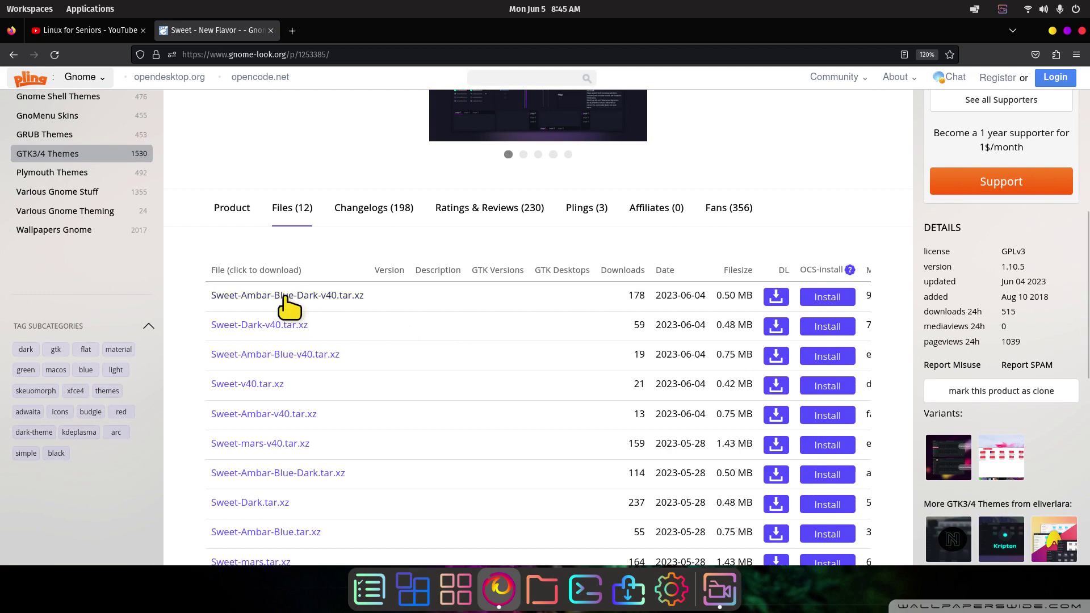
pyautogui.scroll(-3, 423, 396)
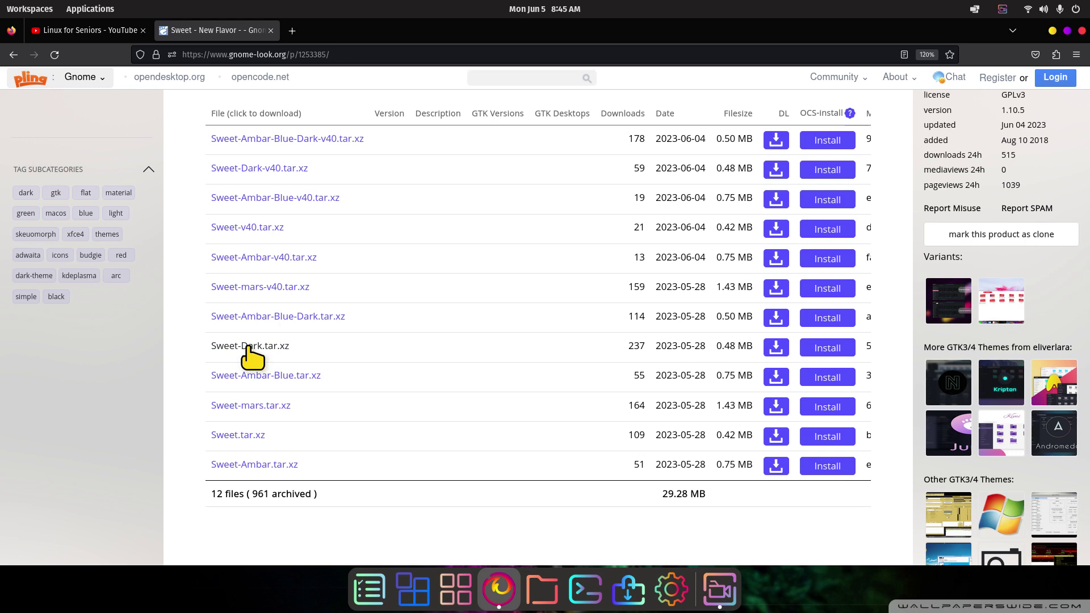
pyautogui.click(542, 587)
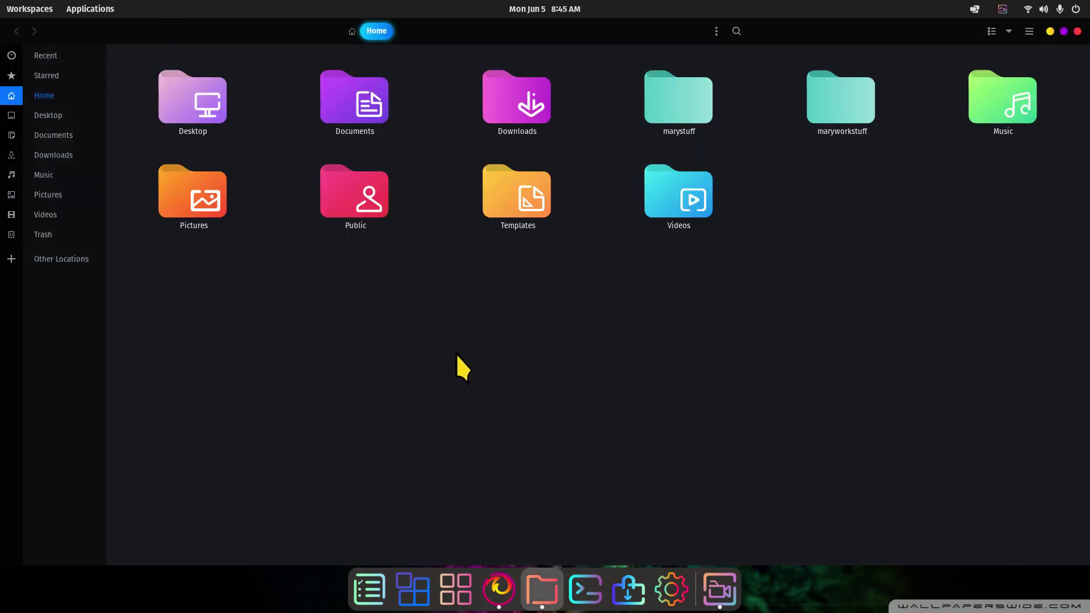
# Show hidden folders, open .themes to see the three Sweet themes, then switch to Firefox.
pyautogui.hotkey('ctrl', 'h')
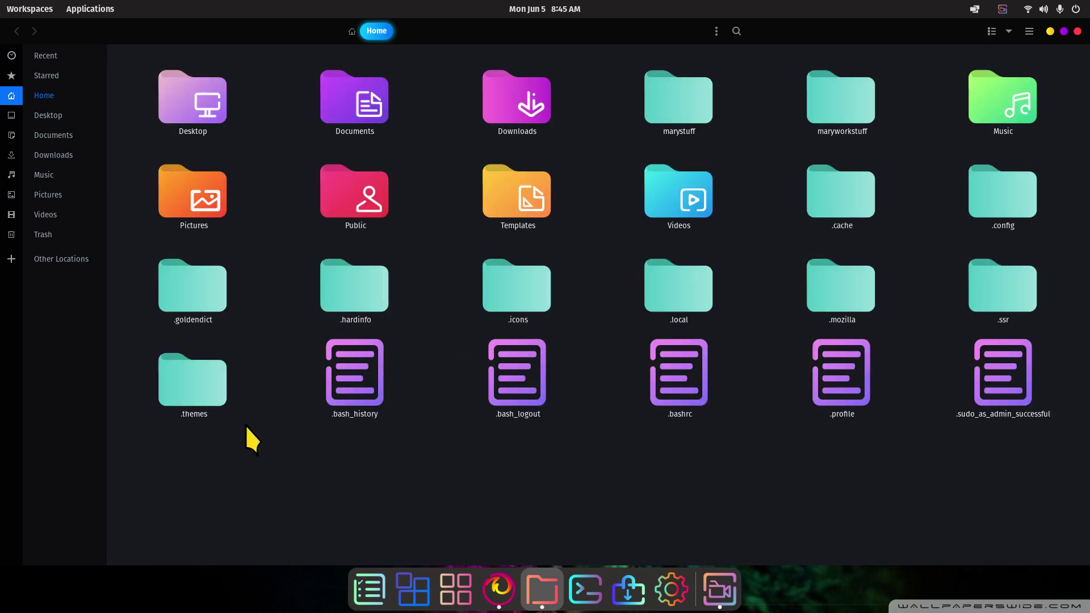
pyautogui.doubleClick(175, 394)
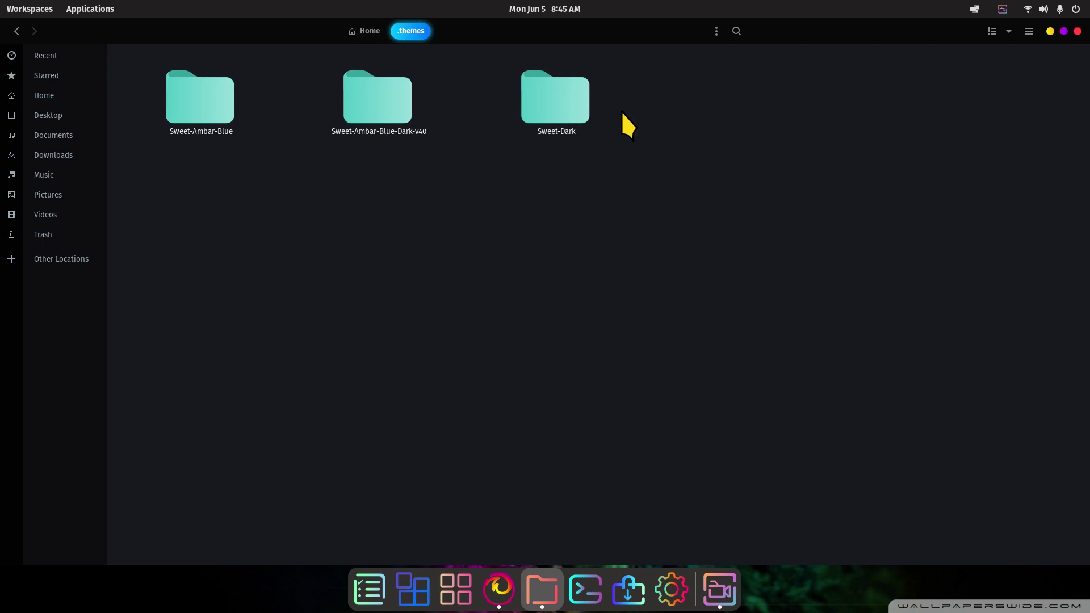
pyautogui.click(499, 588)
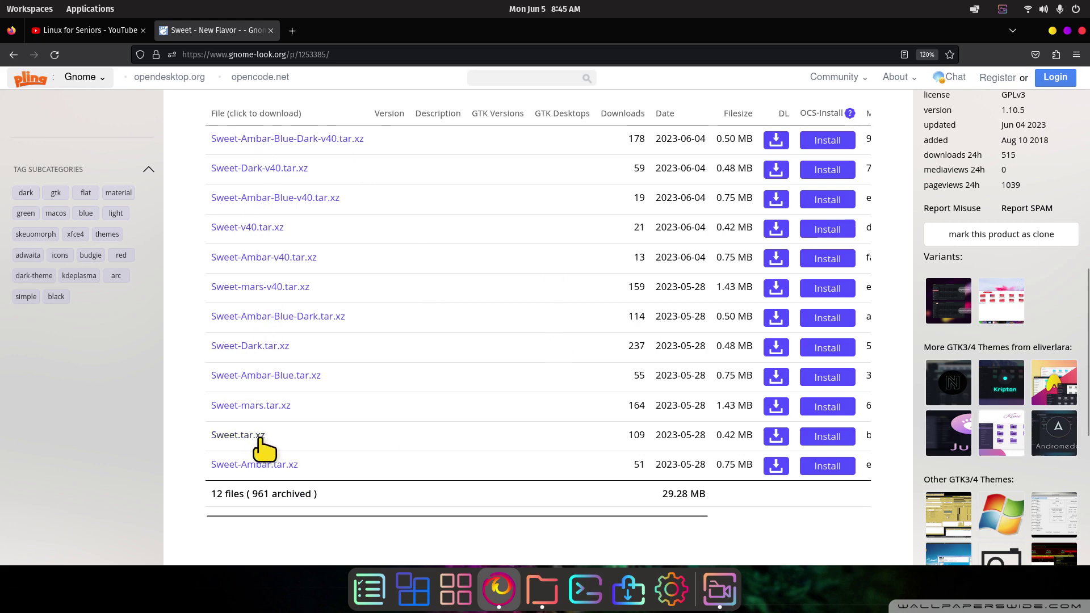
# Scroll the Sweet product page and open the GTK3/4 Themes category listing.
pyautogui.scroll(6, 160, 170)
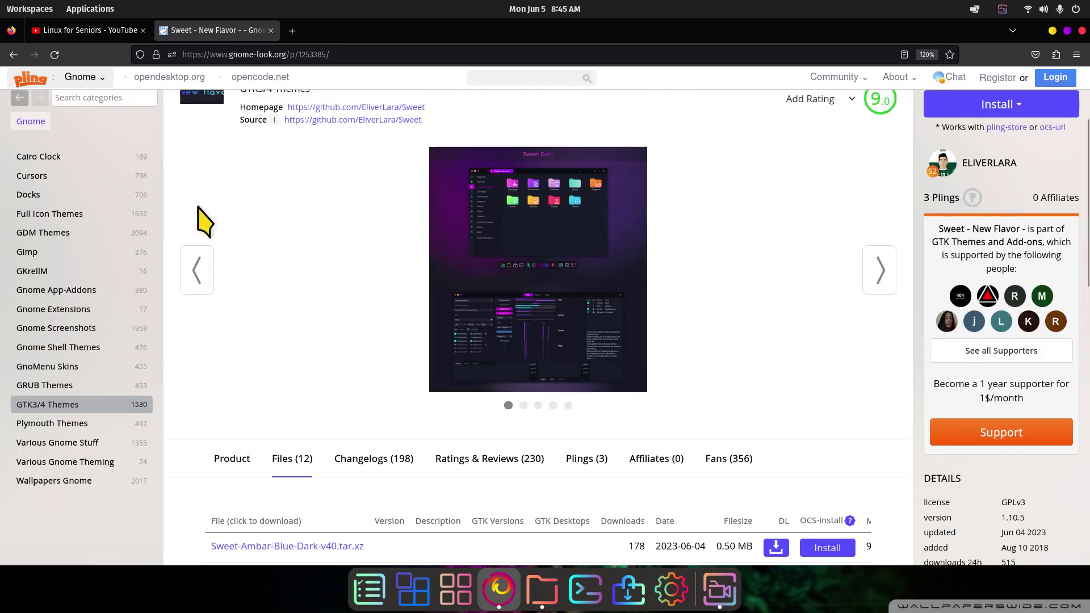
pyautogui.scroll(2, 205, 221)
pyautogui.scroll(-3, 113, 511)
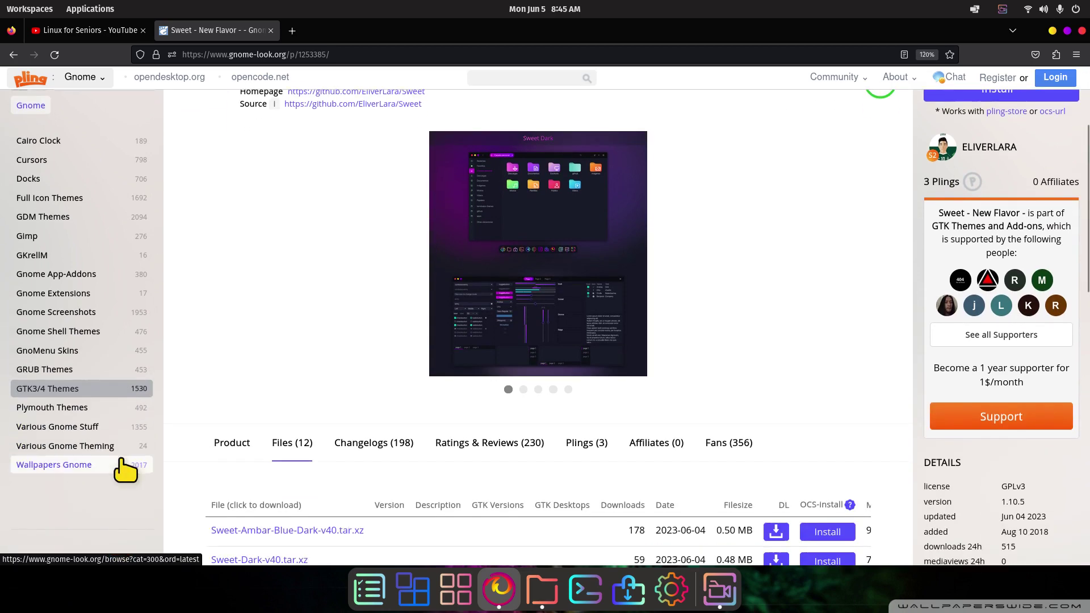
pyautogui.click(122, 394)
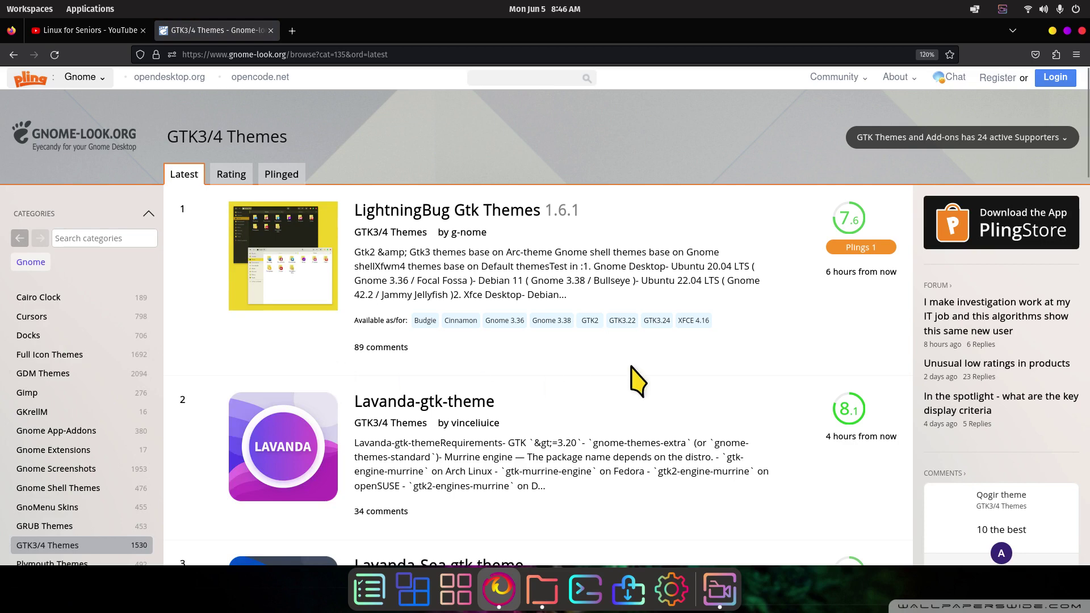
pyautogui.scroll(-3, 636, 380)
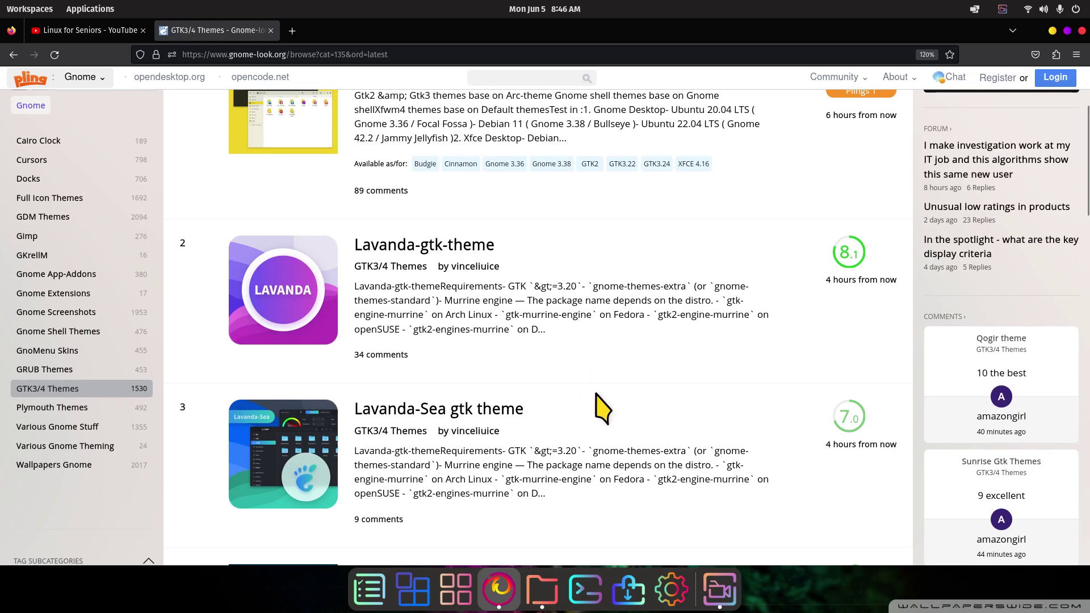
pyautogui.scroll(2, 621, 408)
pyautogui.scroll(2, 583, 384)
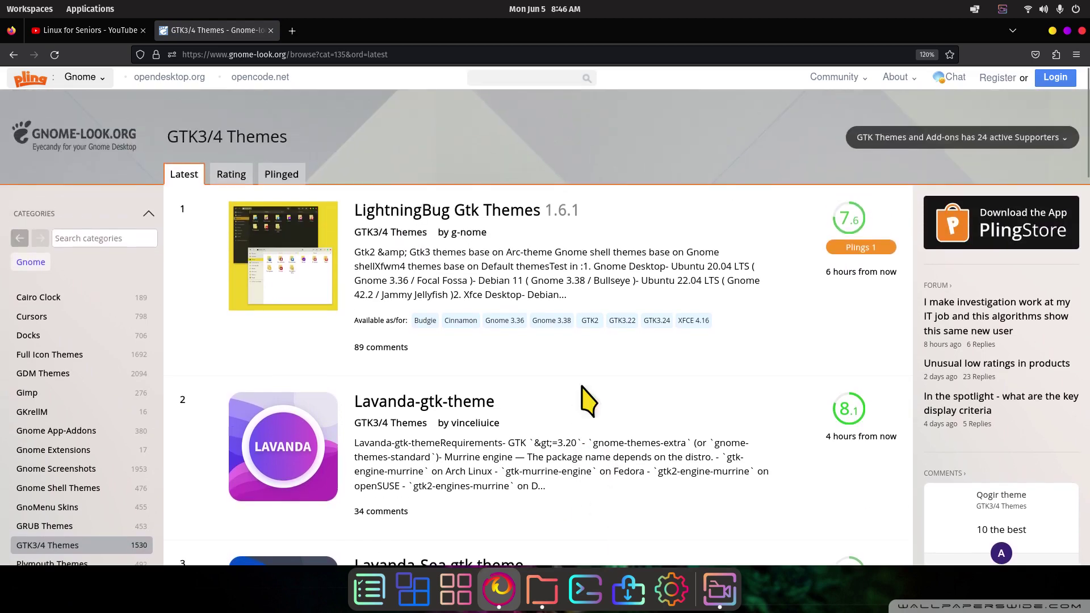
# Browse Cursors, then search 'radio' and open the Radioactive cursor theme page.
pyautogui.click(55, 318)
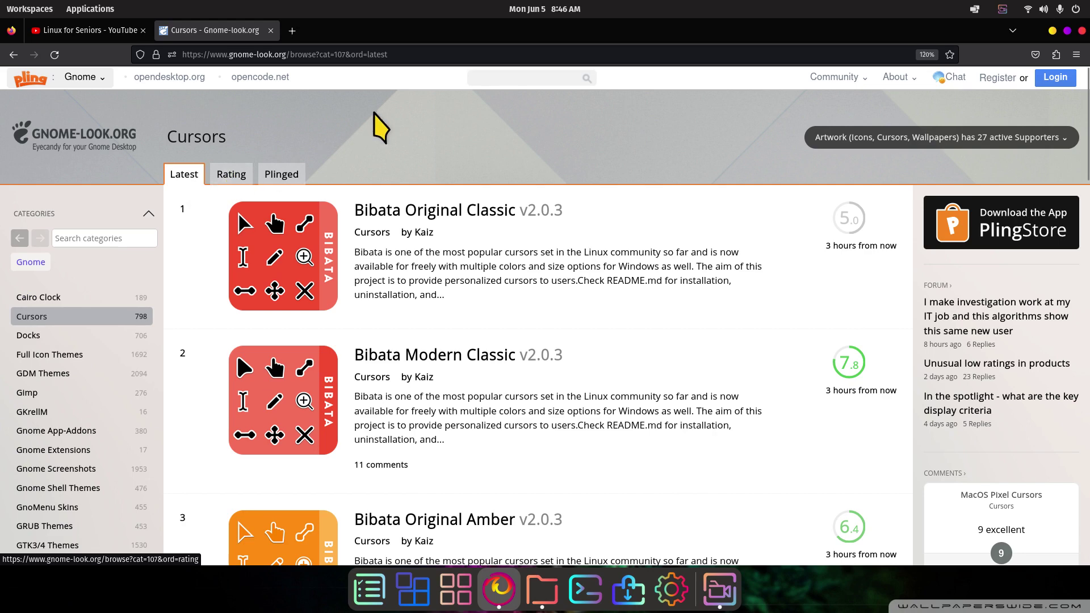
pyautogui.click(504, 77)
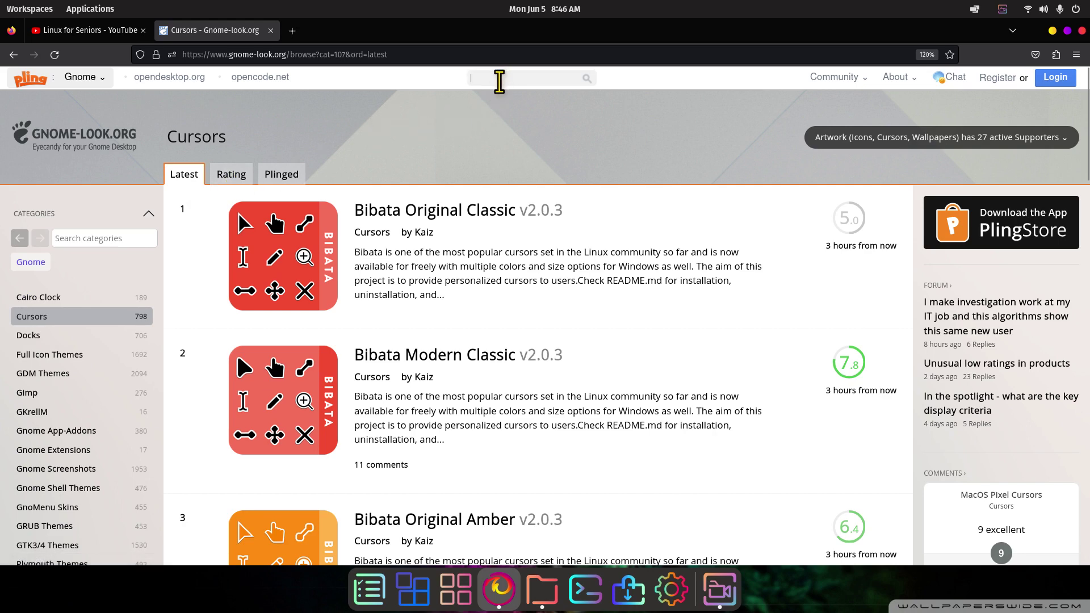
pyautogui.write('radio')
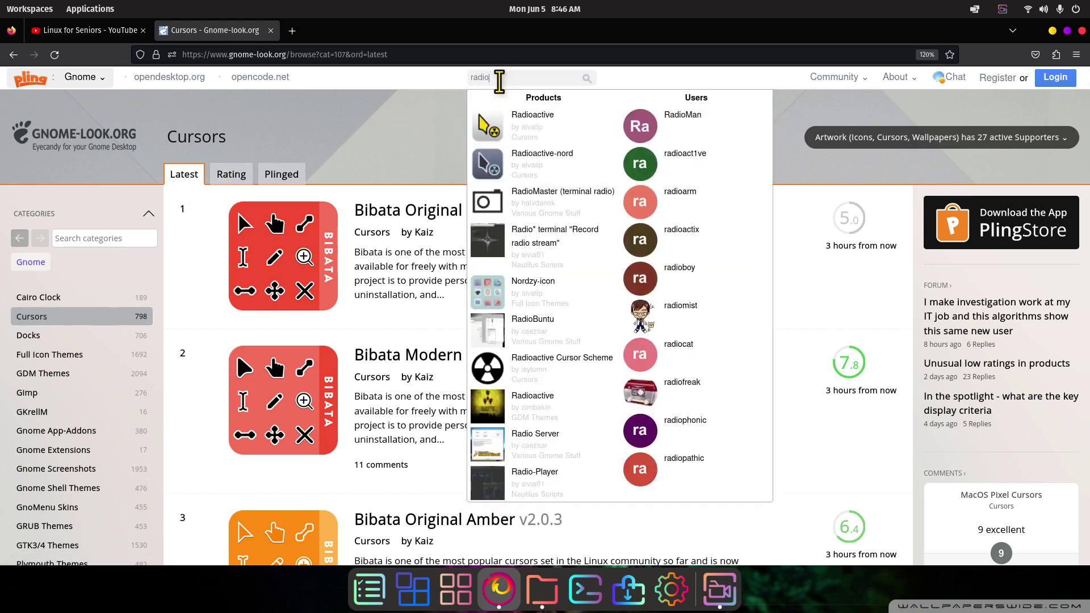
pyautogui.click(531, 119)
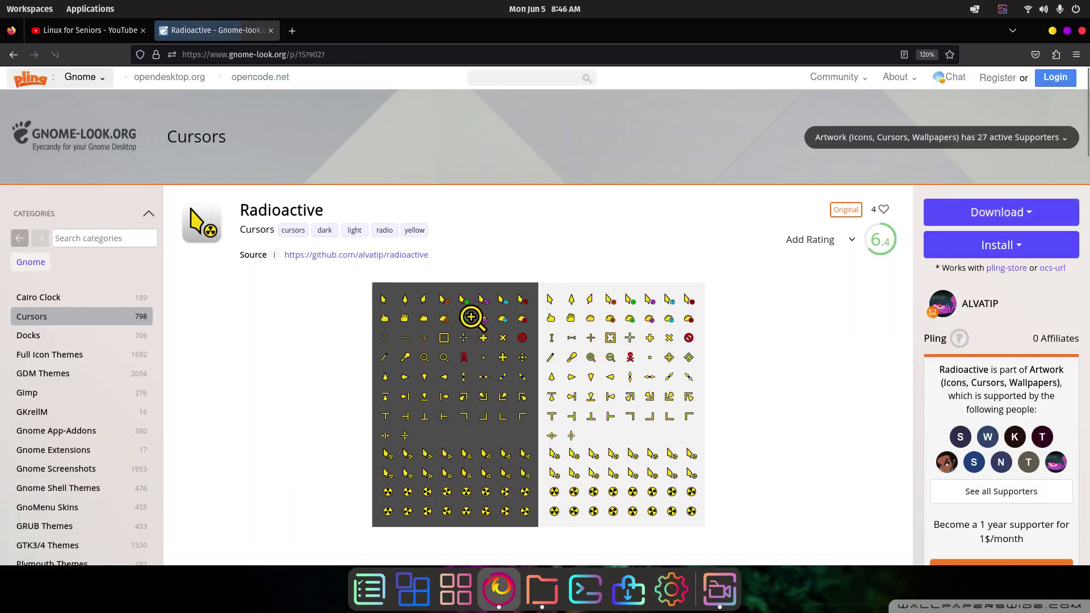
# List Radioactive's files and check the Radioactive.tar.gz download prompt, then close it.
pyautogui.scroll(-5, 238, 363)
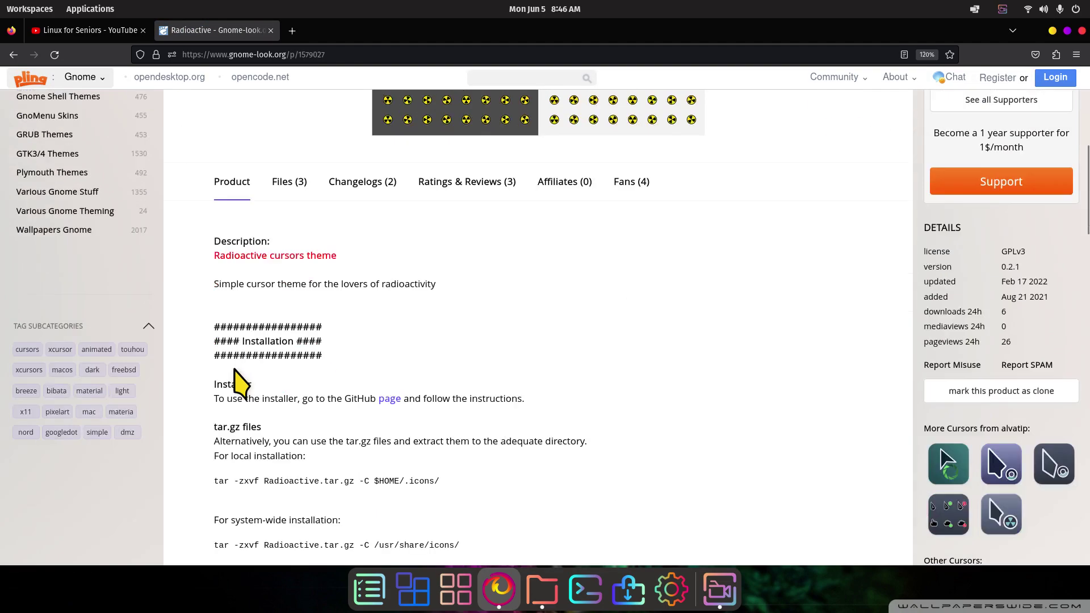
pyautogui.click(286, 183)
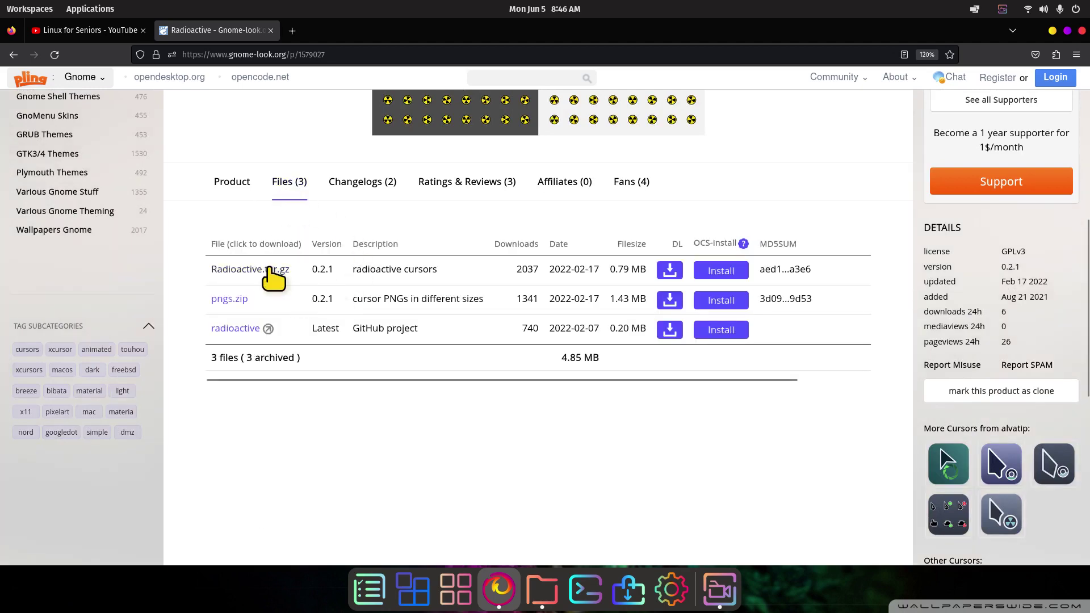
pyautogui.click(268, 268)
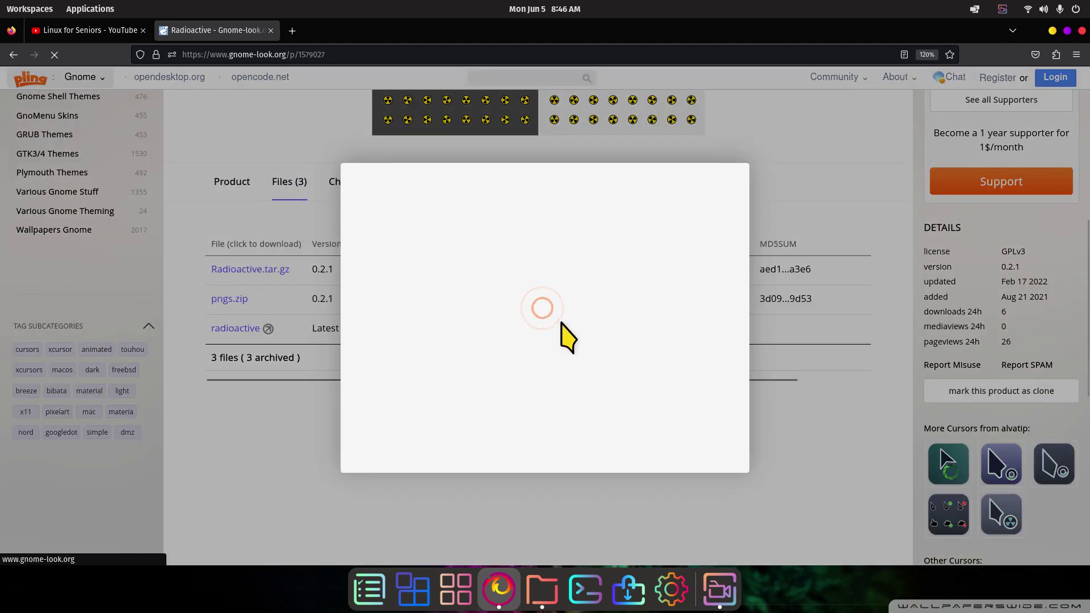
pyautogui.click(310, 126)
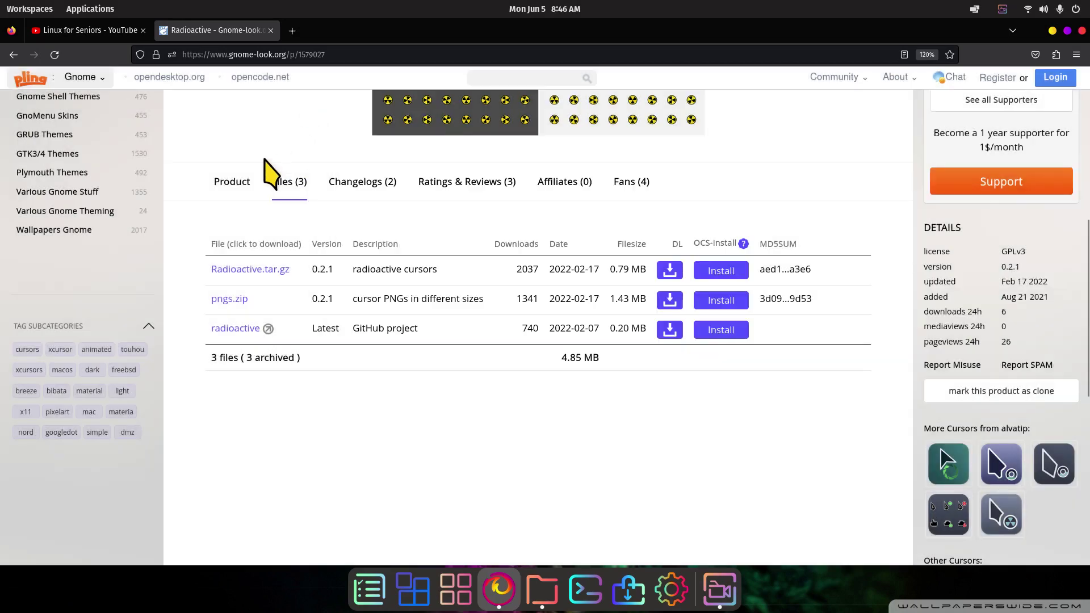
# Highlight the install folders $HOME/.icons/ and /usr/share/icons/, then bring up the app launcher.
pyautogui.click(232, 183)
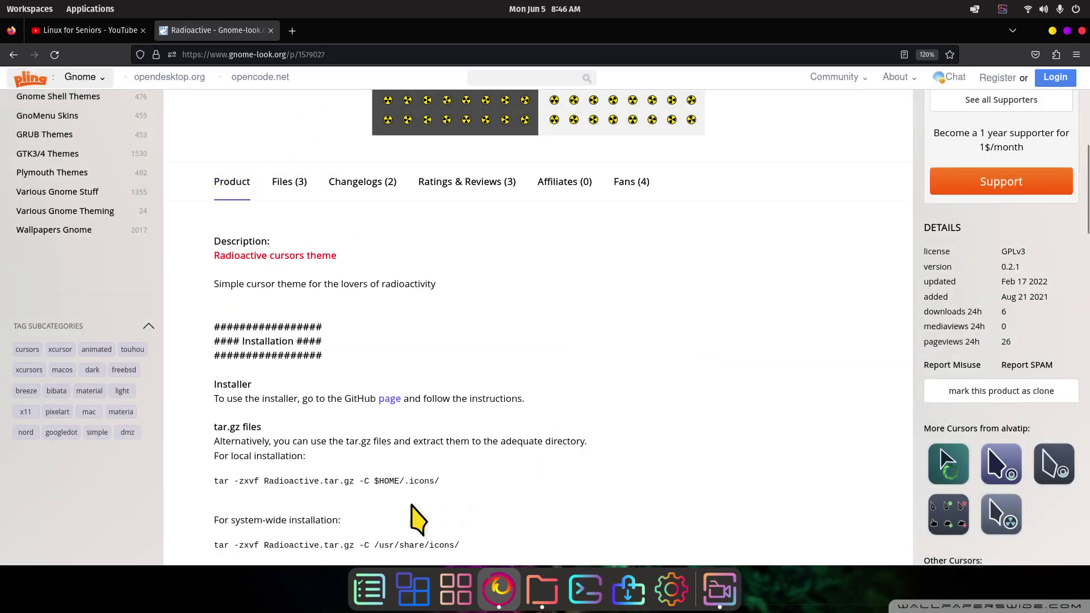
pyautogui.moveTo(375, 481); pyautogui.dragTo(450, 492)
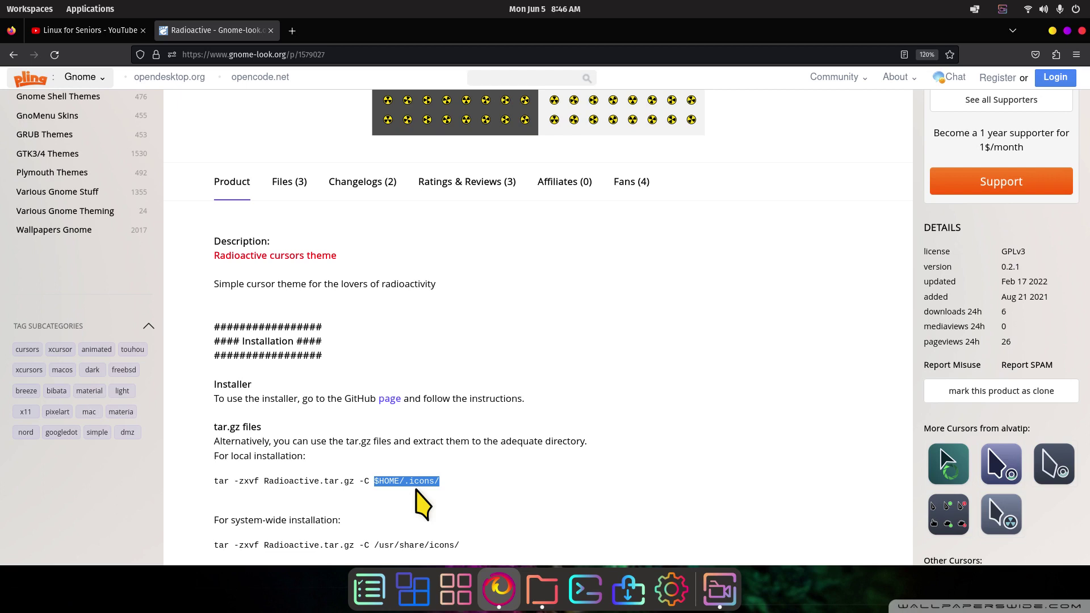
pyautogui.scroll(-4, 477, 477)
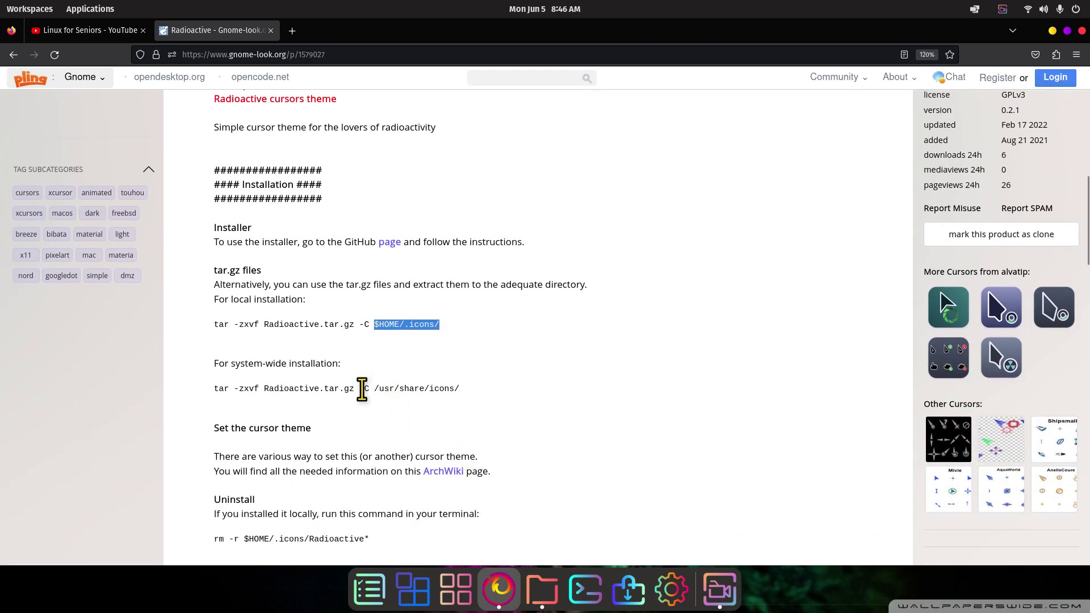
pyautogui.moveTo(373, 390); pyautogui.dragTo(477, 407)
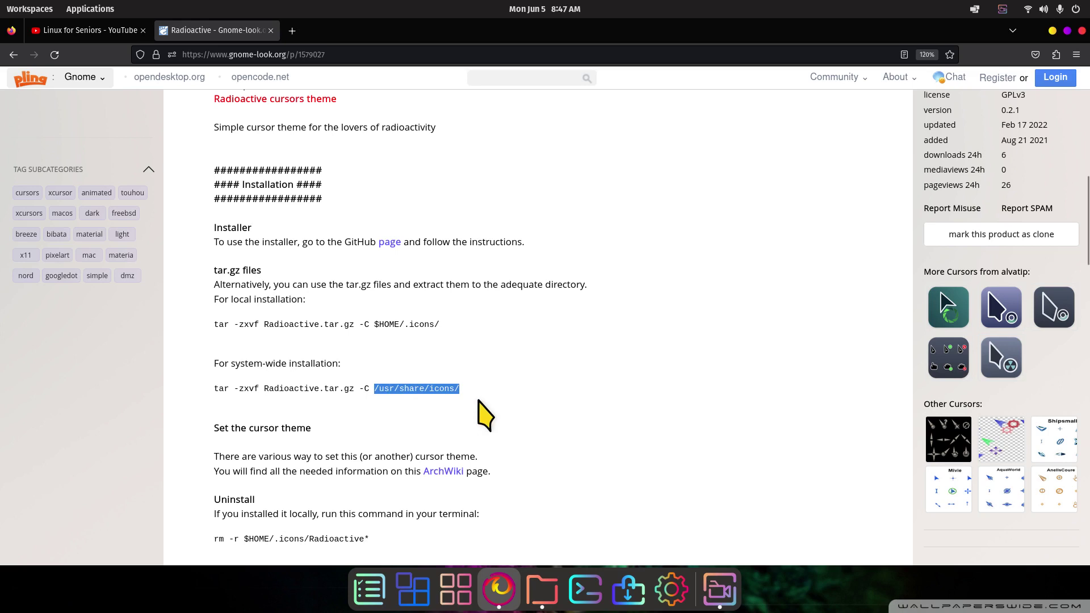
pyautogui.click(456, 589)
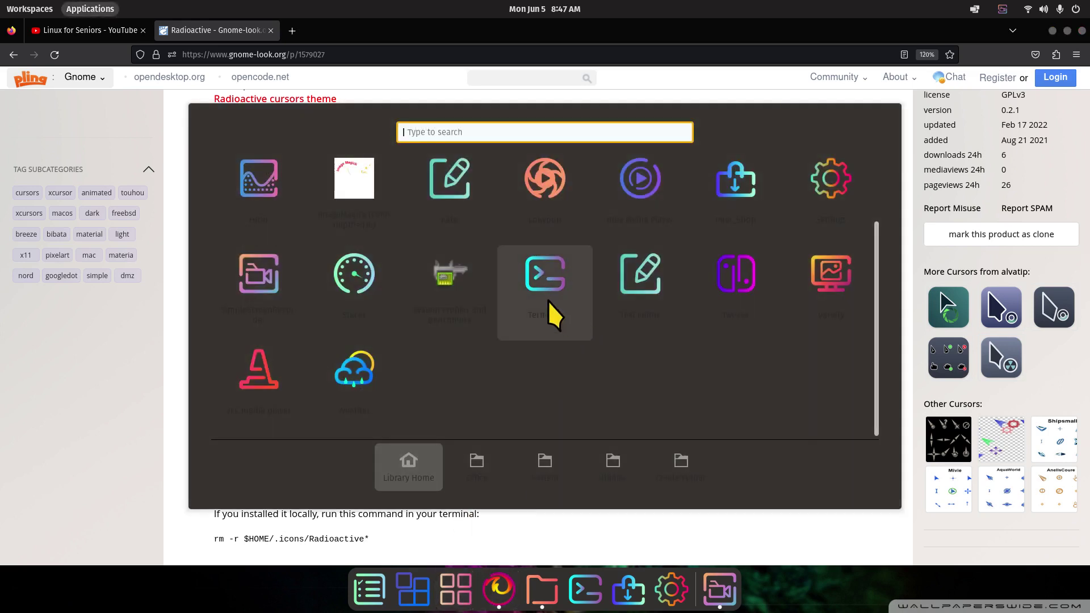
# Launch Tweaks and set the applications theme to Sweet-Ambar-Blue under Appearance.
pyautogui.write('twe')
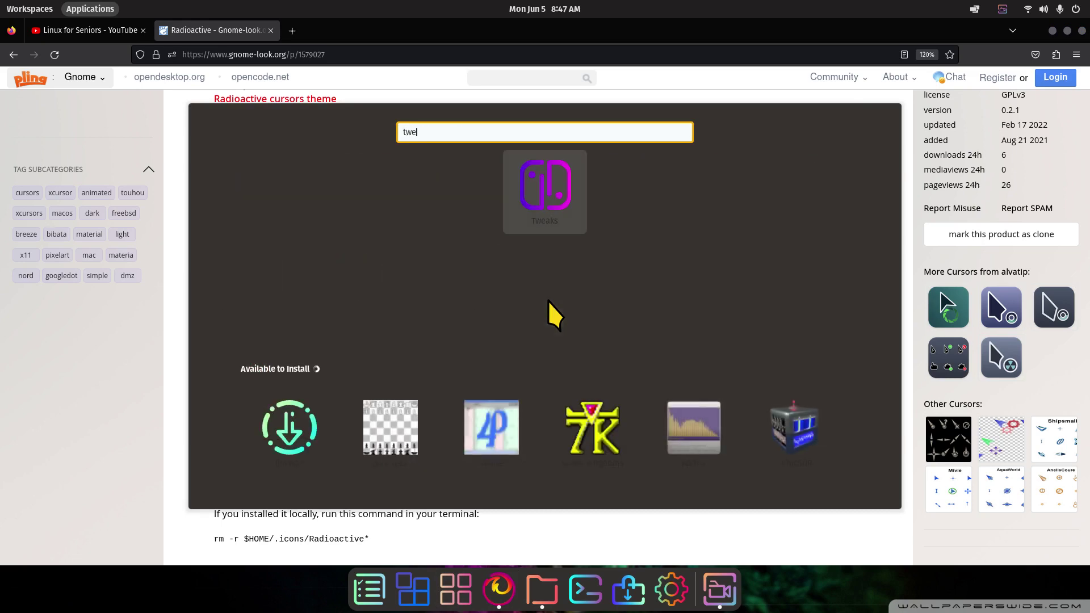
pyautogui.click(531, 194)
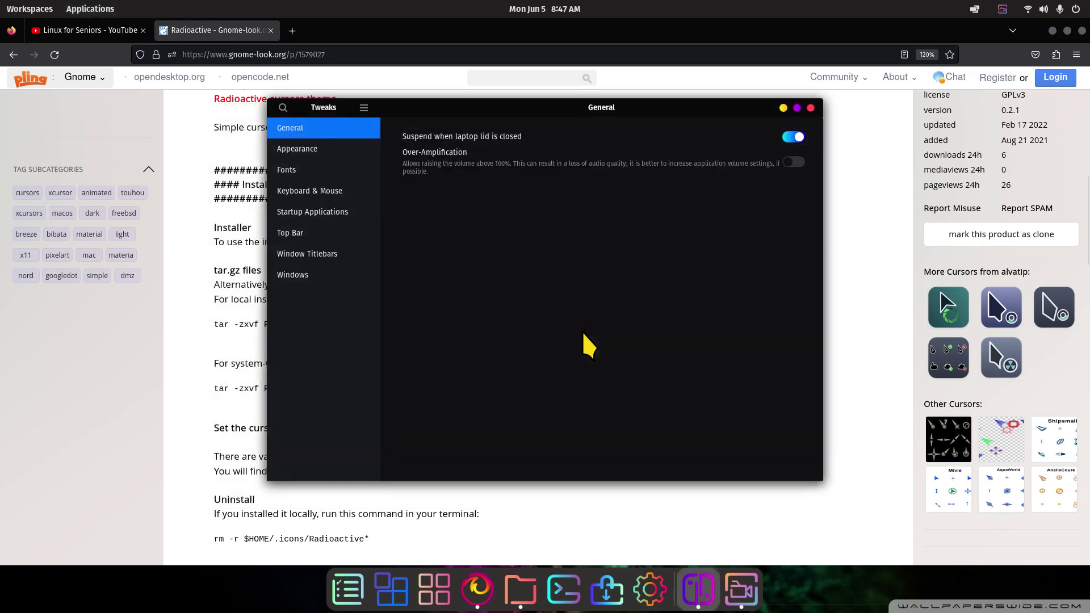
pyautogui.click(315, 150)
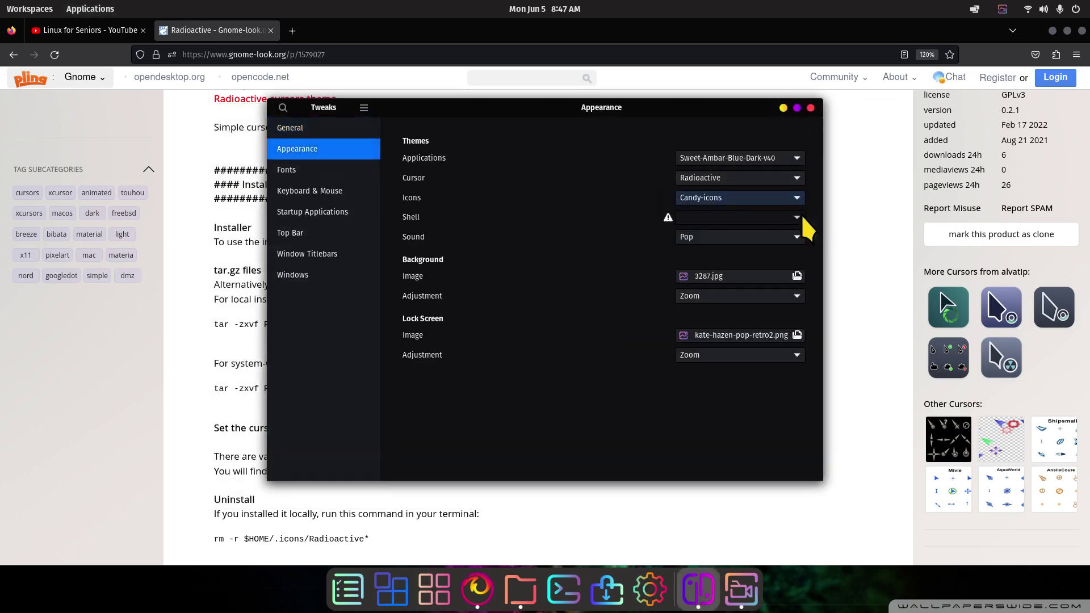
pyautogui.click(777, 158)
pyautogui.click(777, 149)
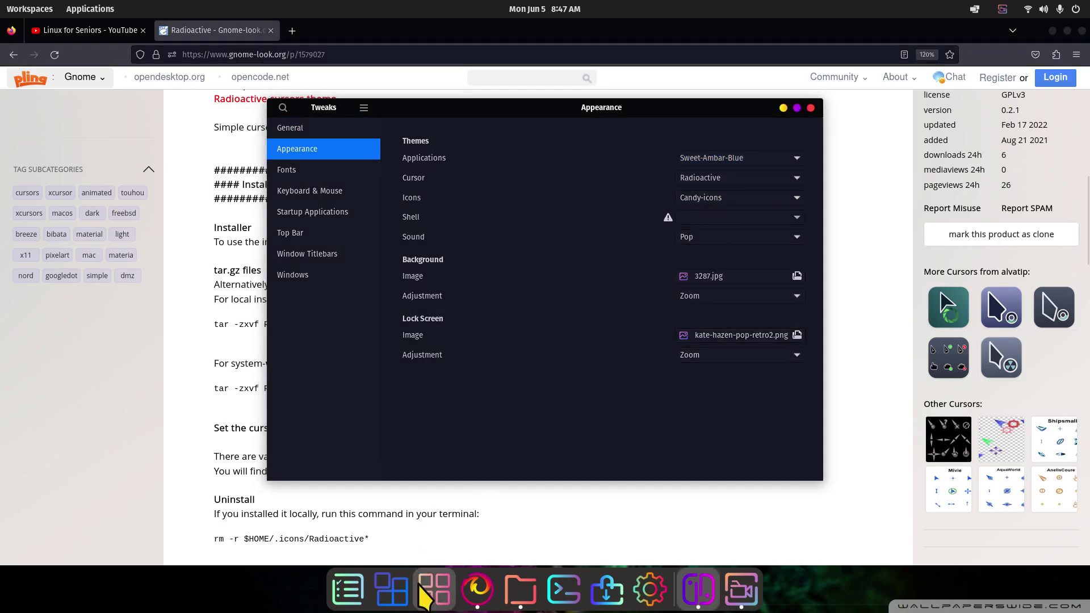
pyautogui.click(421, 586)
pyautogui.click(431, 588)
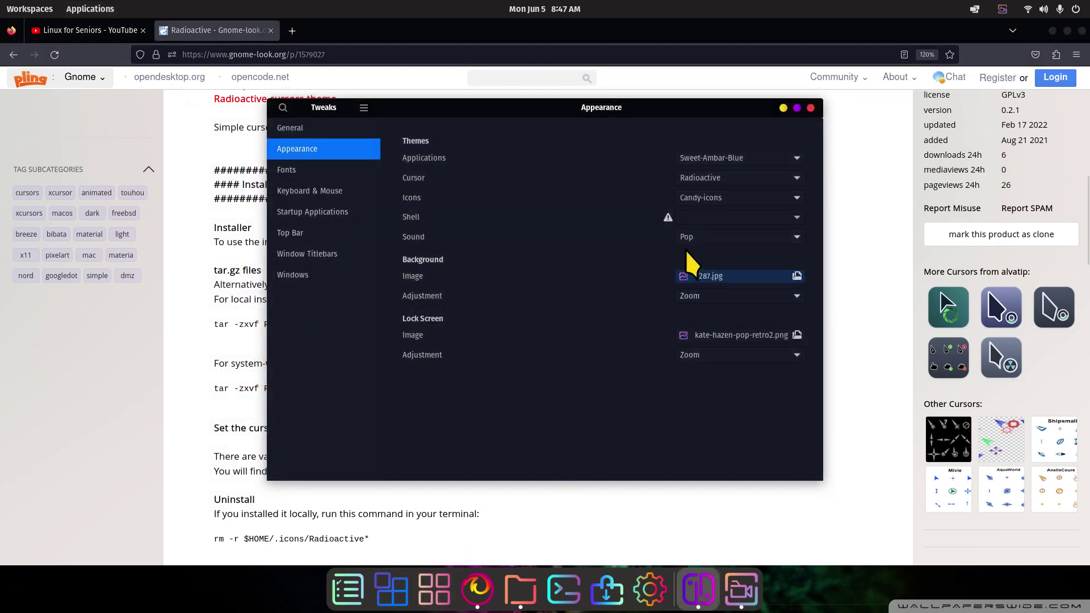
# Set the cursor theme to Adwaita (default), then return to the Radioactive page.
pyautogui.click(731, 179)
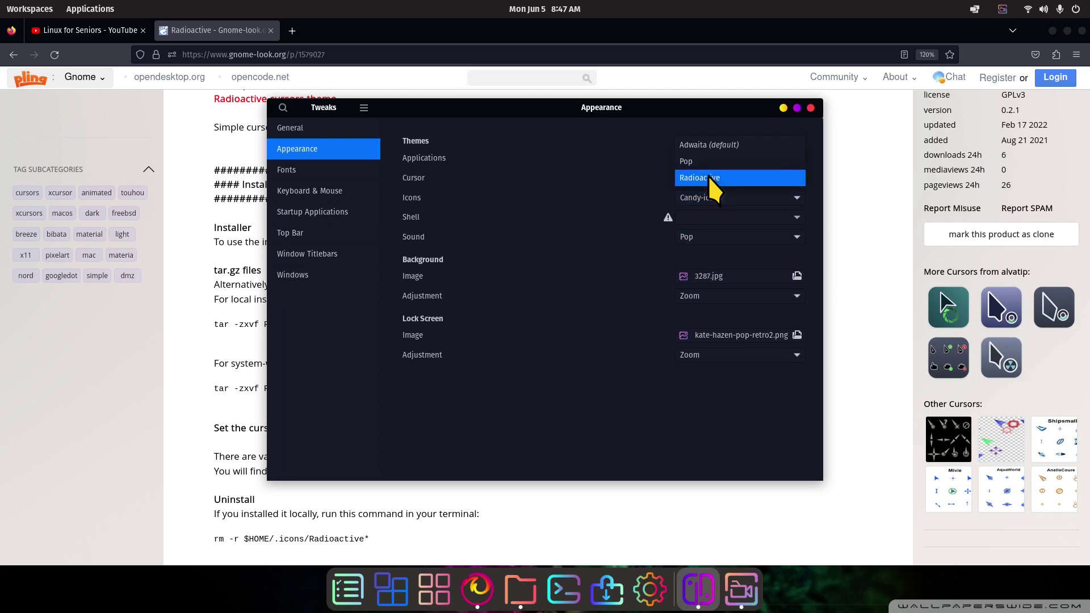
pyautogui.click(727, 147)
pyautogui.moveTo(548, 110); pyautogui.dragTo(803, 126)
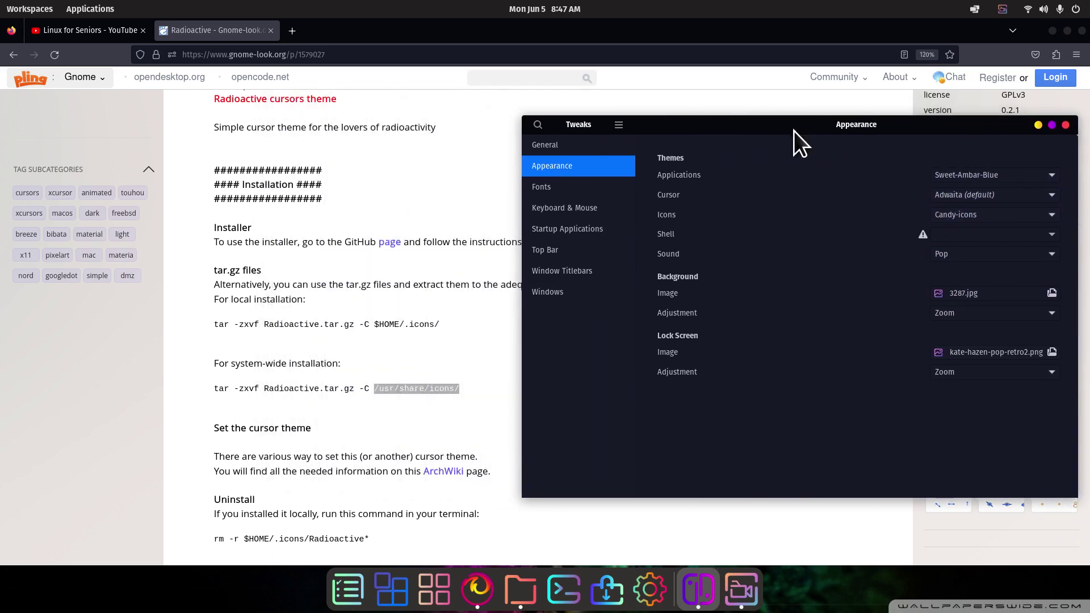
pyautogui.click(414, 400)
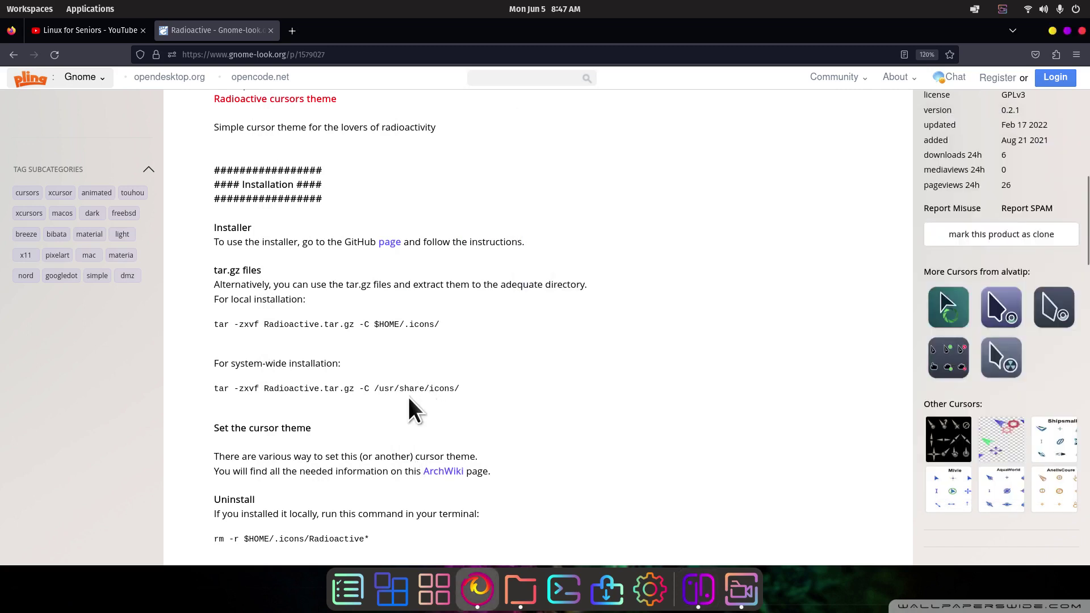
# Highlight the local .icons/ path and the system-wide /usr/share/icons/ path in the install instructions.
pyautogui.moveTo(375, 390); pyautogui.dragTo(468, 394)
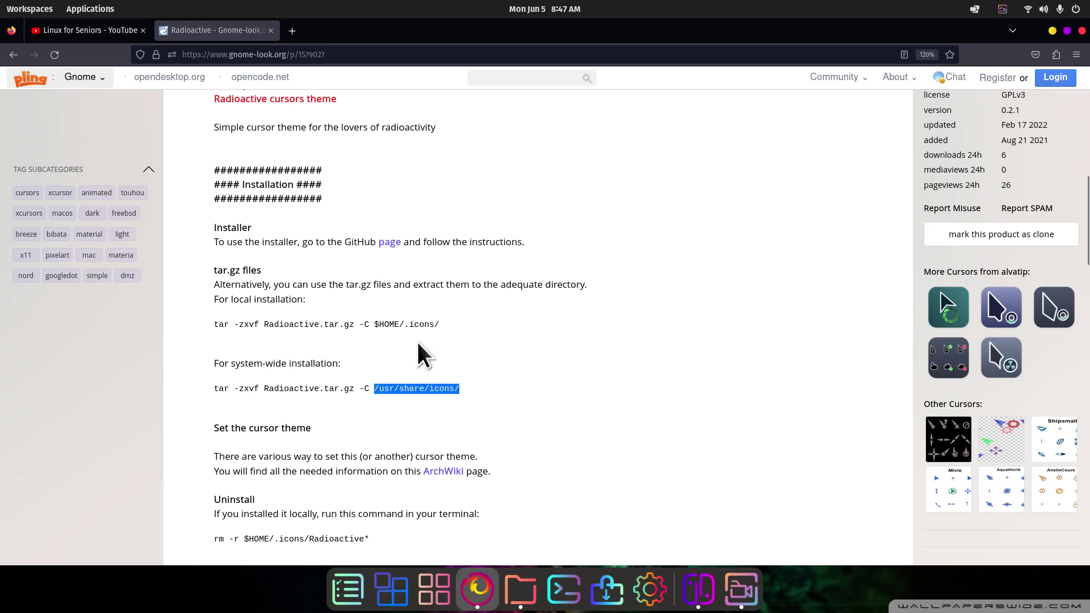
pyautogui.moveTo(404, 324); pyautogui.dragTo(457, 323)
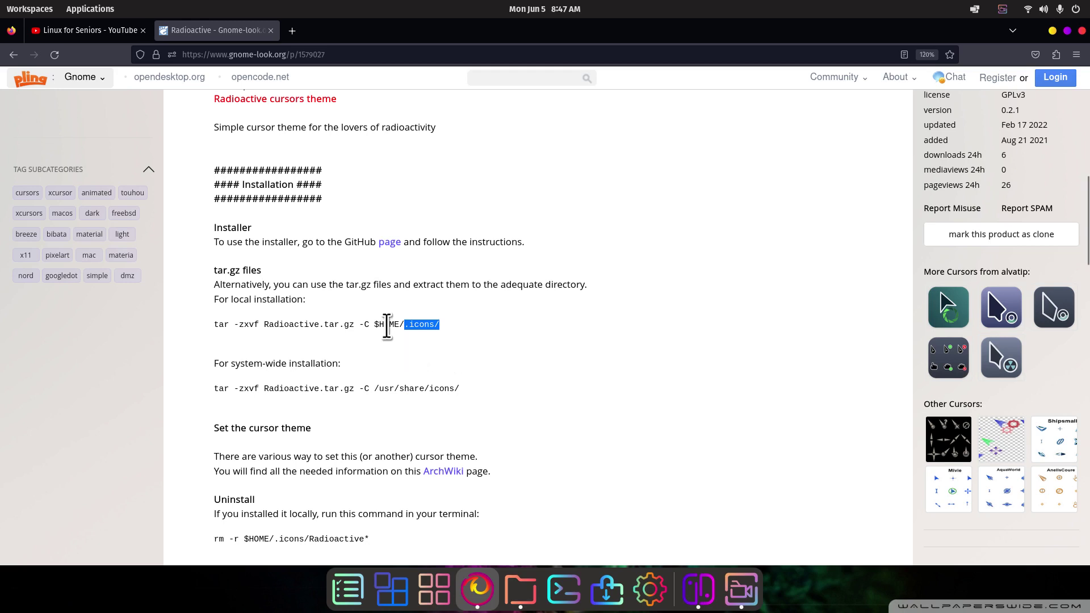
pyautogui.moveTo(377, 324); pyautogui.dragTo(463, 324)
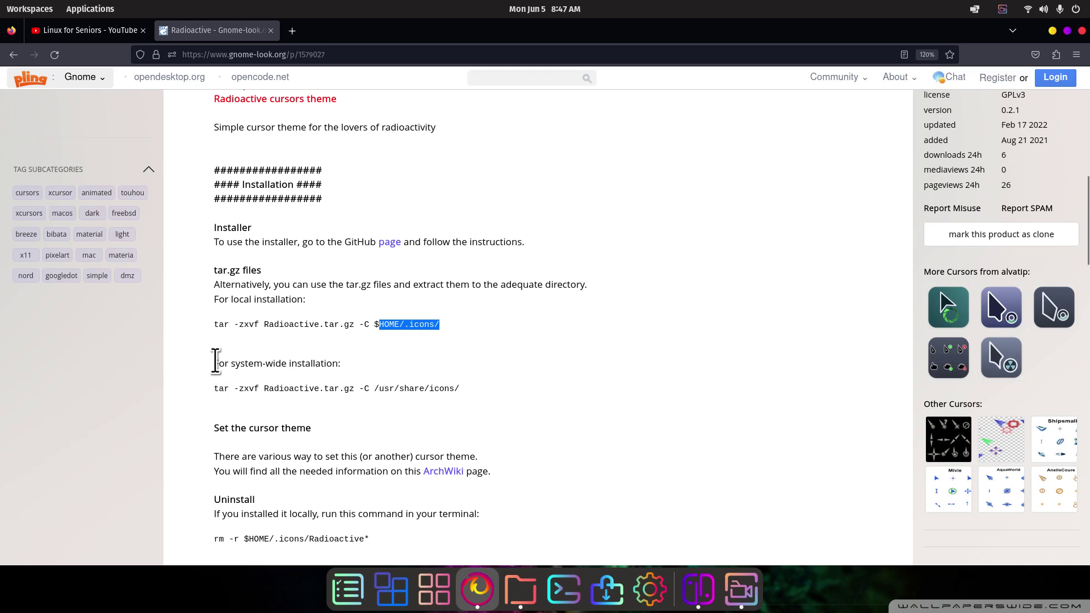
pyautogui.moveTo(214, 363); pyautogui.dragTo(310, 361)
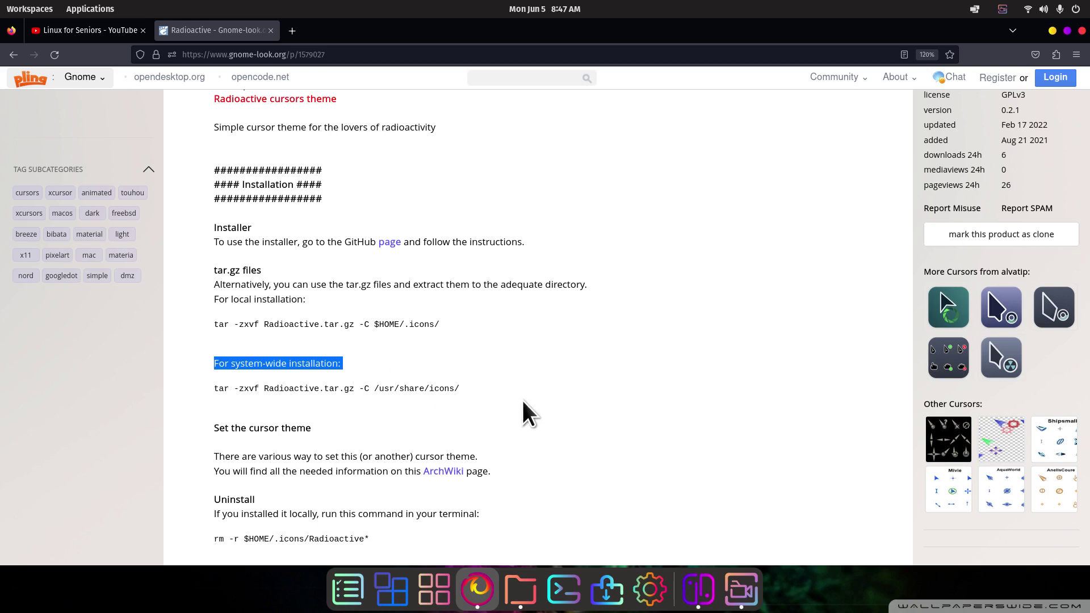
pyautogui.moveTo(404, 325); pyautogui.dragTo(447, 326)
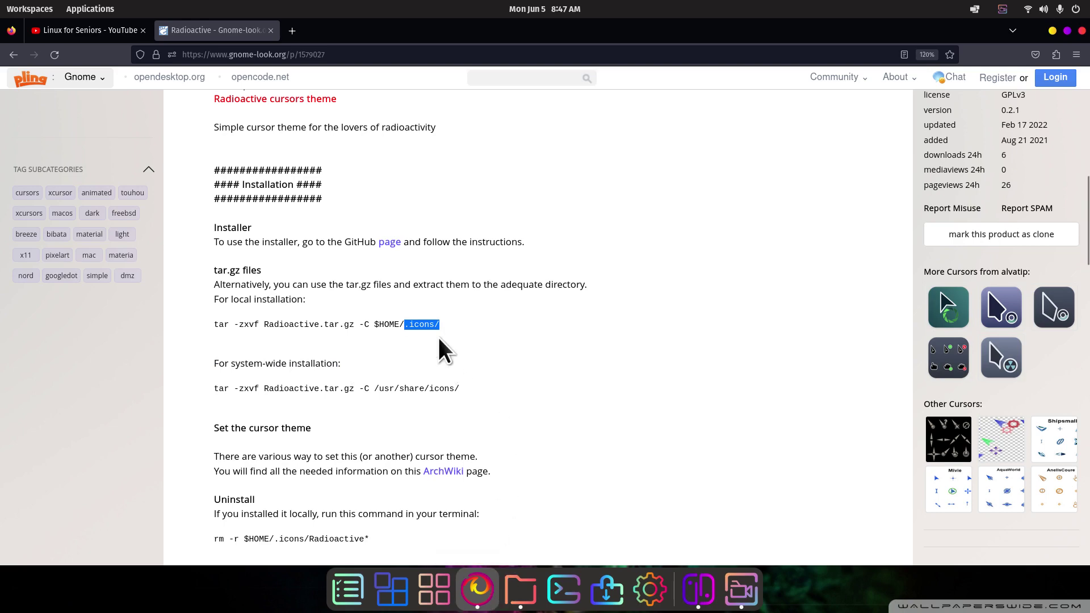
# Switch to Files, which shows the .themes folder with the Sweet themes.
pyautogui.scroll(15, 440, 337)
pyautogui.scroll(-5, 113, 365)
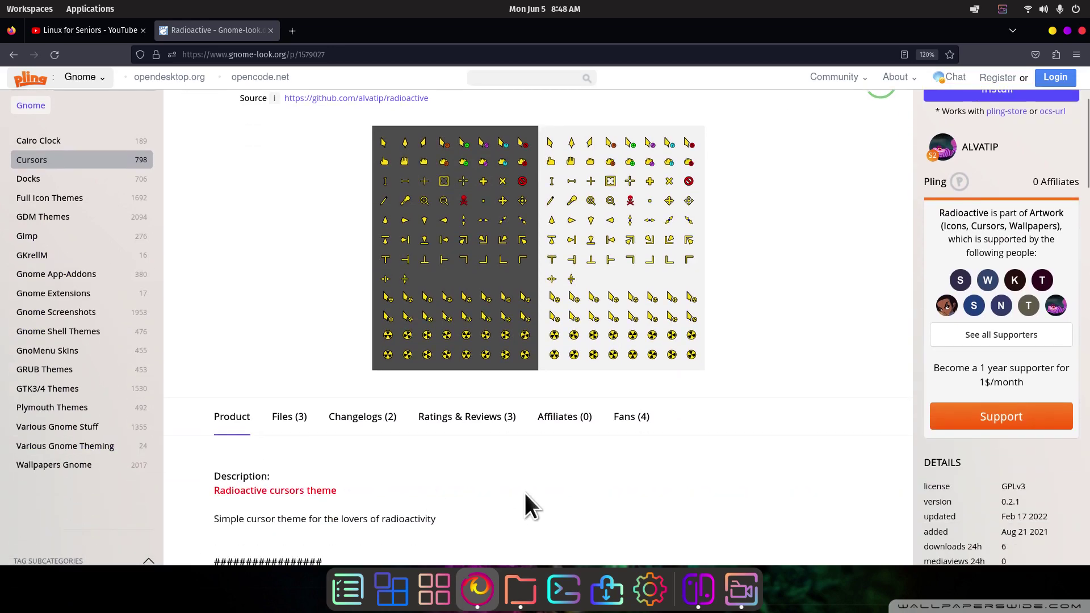
pyautogui.click(521, 591)
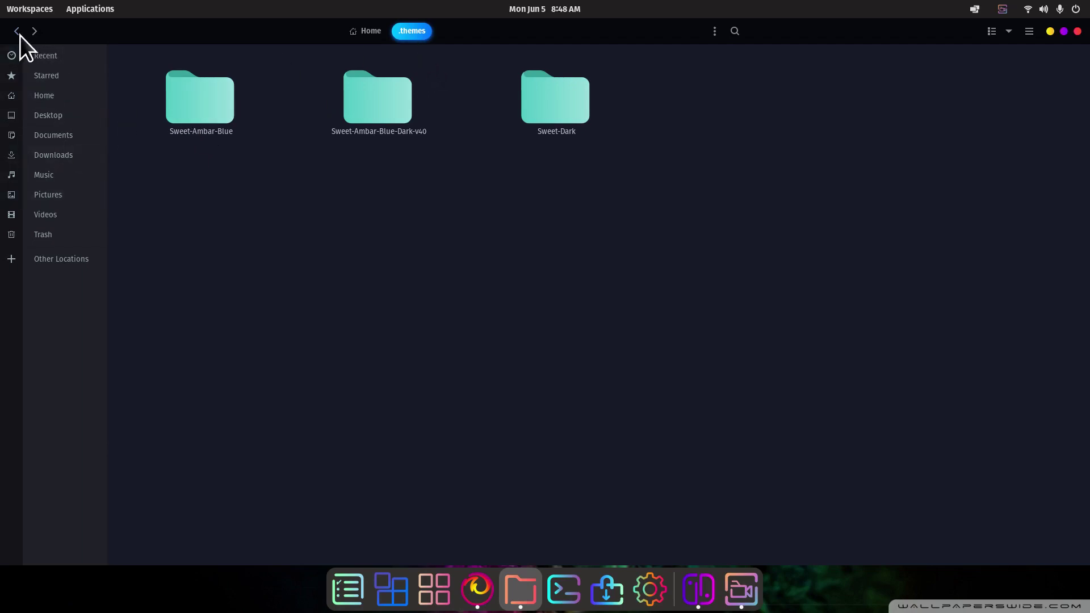
# Open the hidden .icons folder from Home and point out candy-icons, Sweet-Blue-Filled and Sweet-Rainbow.
pyautogui.click(51, 95)
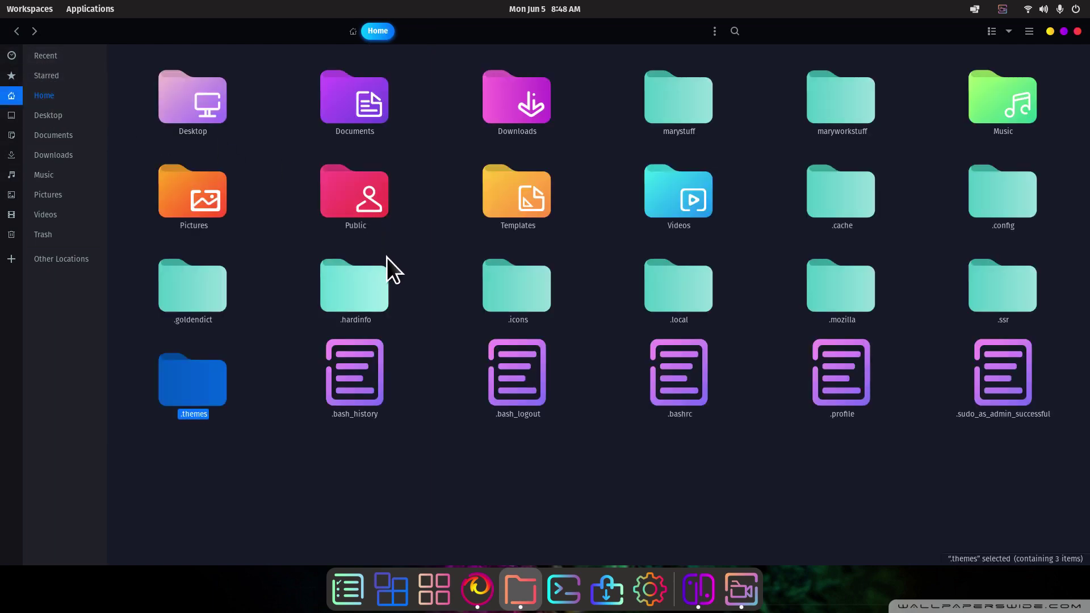
pyautogui.doubleClick(495, 296)
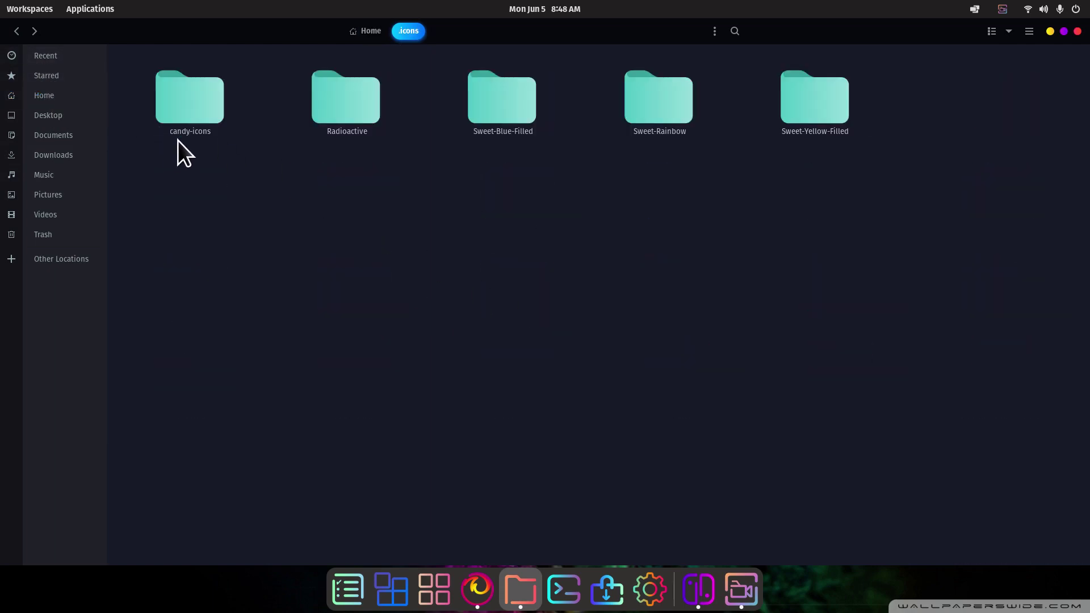
pyautogui.click(182, 107)
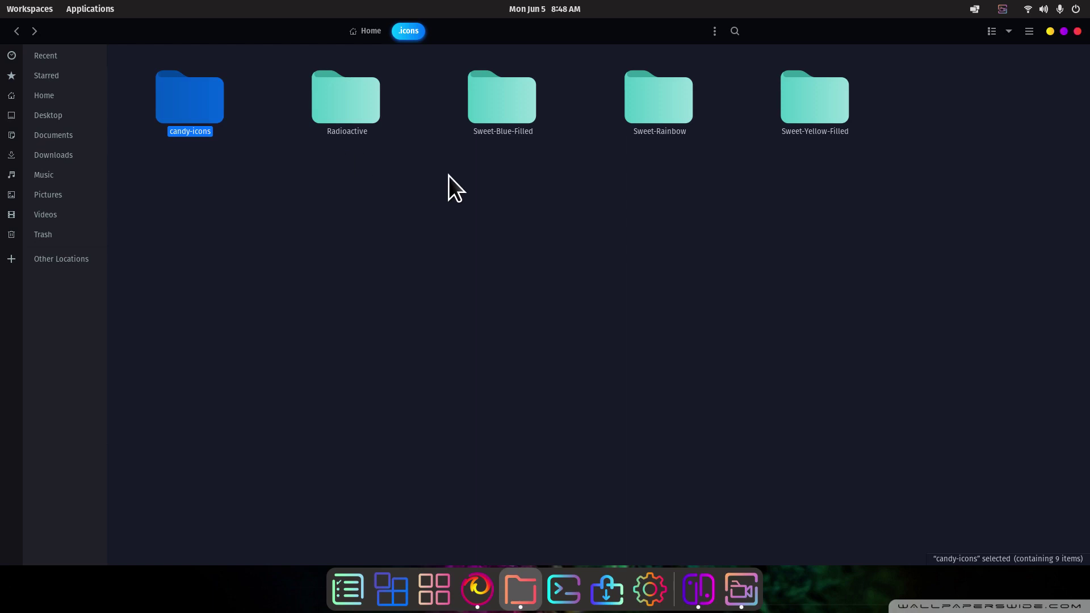
pyautogui.click(492, 103)
pyautogui.click(646, 108)
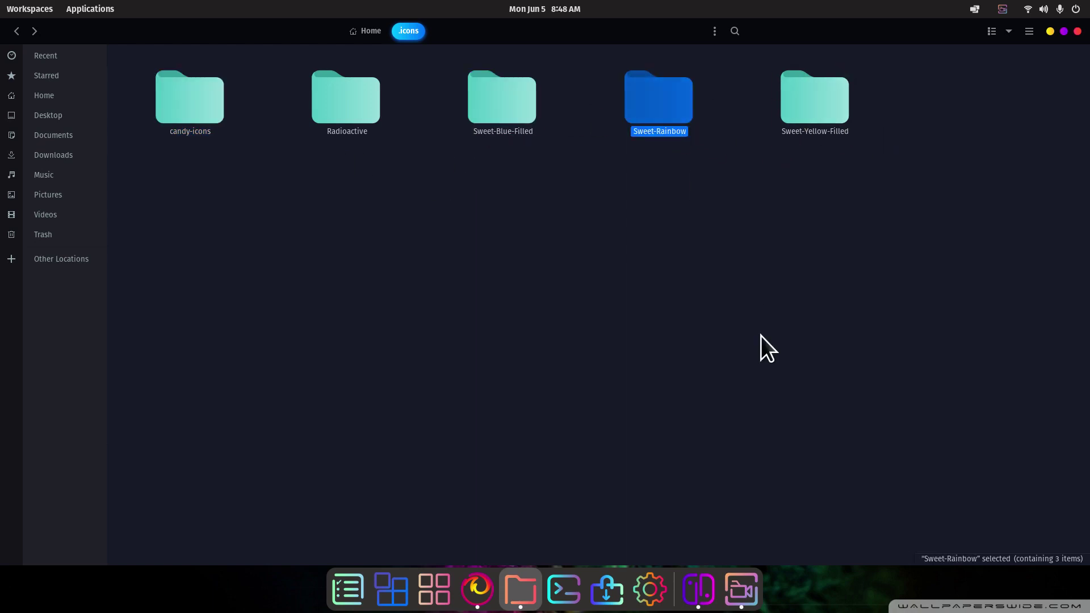
# Launch GNOME Tweaks by searching 'tw' in Applications.
pyautogui.click(435, 590)
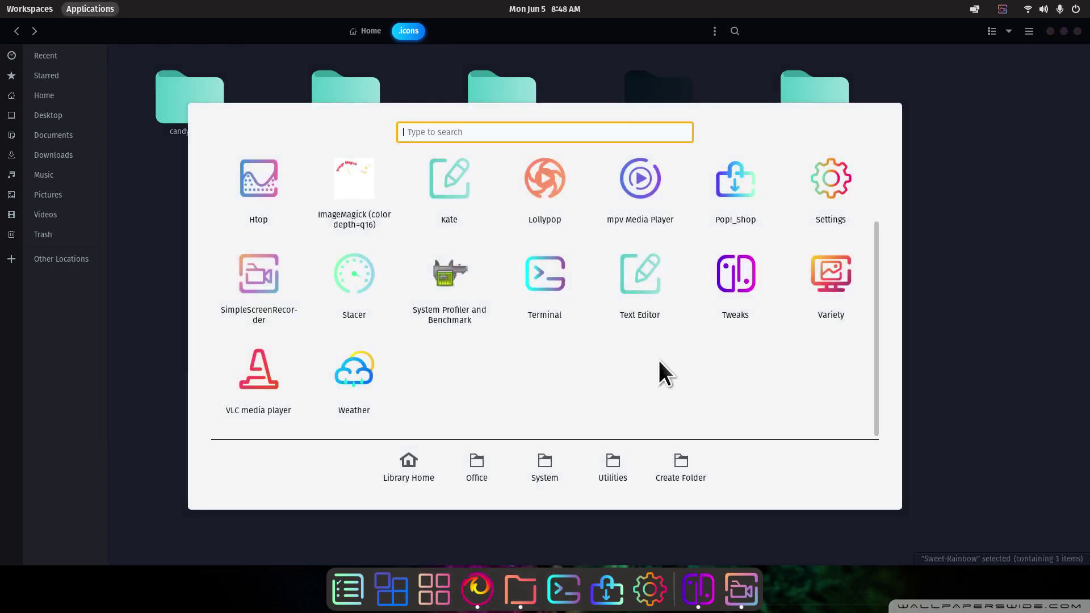
pyautogui.write('te')
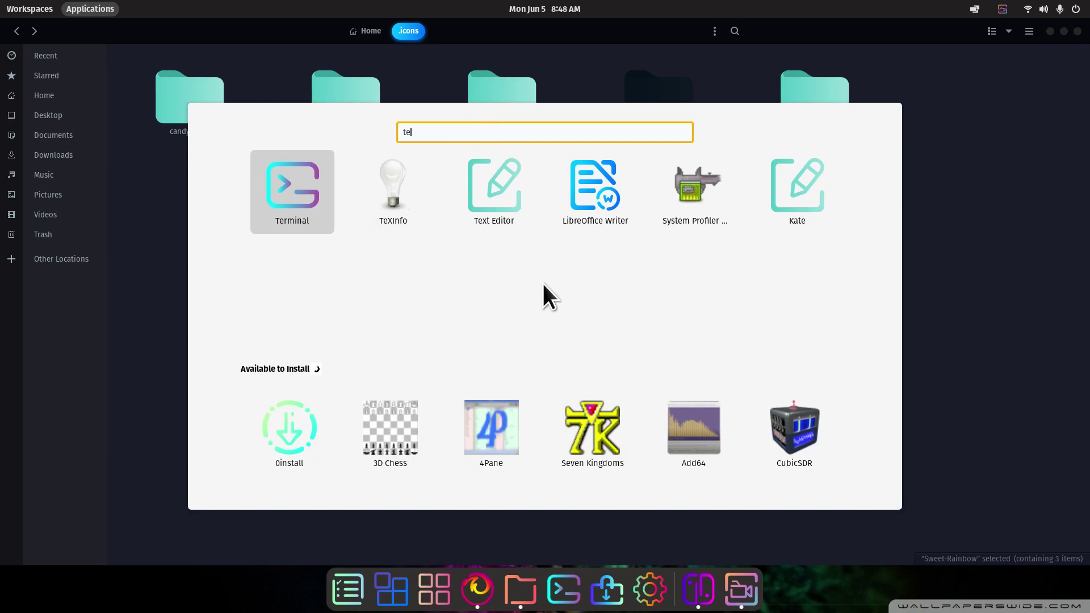
pyautogui.press('BackSpace')
pyautogui.write('w')
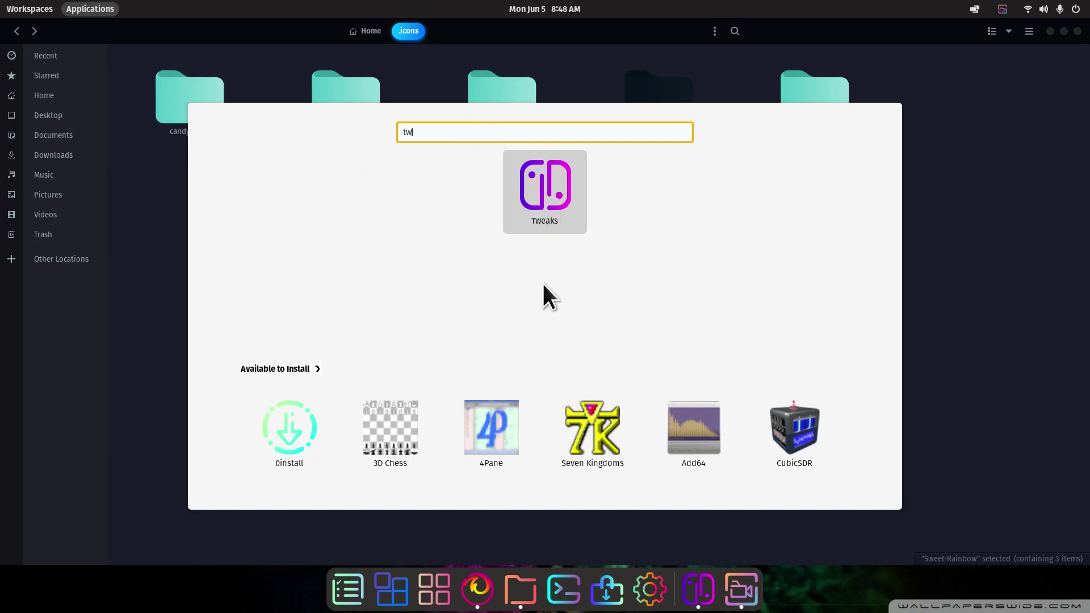
pyautogui.click(528, 193)
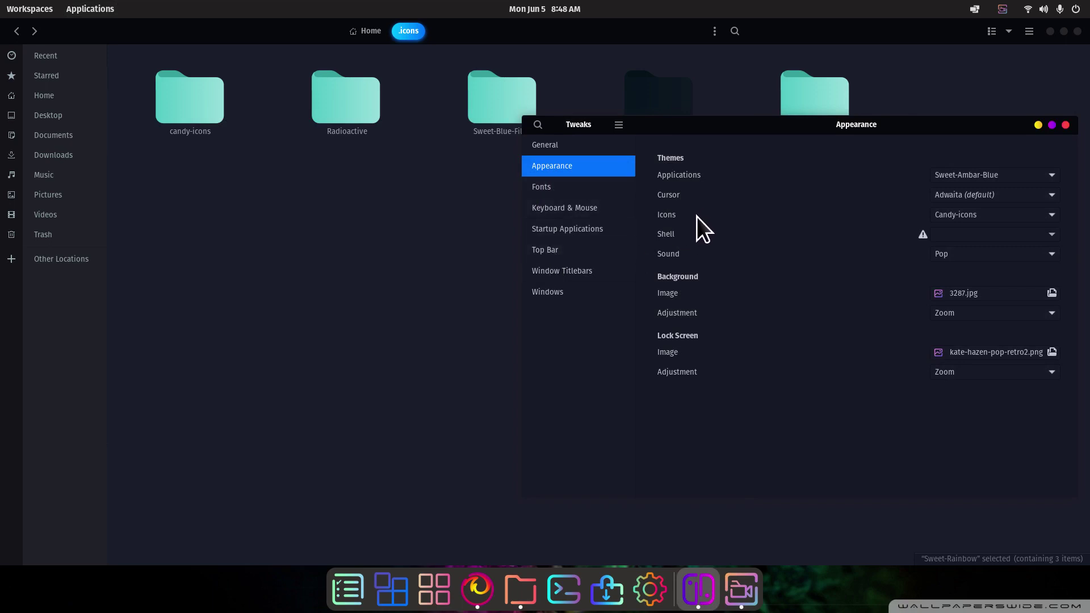
# Try the Sweet-Rainbow, Sweet-Yellow-Filled and Sweet-Blue-Filled icon themes in turn.
pyautogui.click(977, 216)
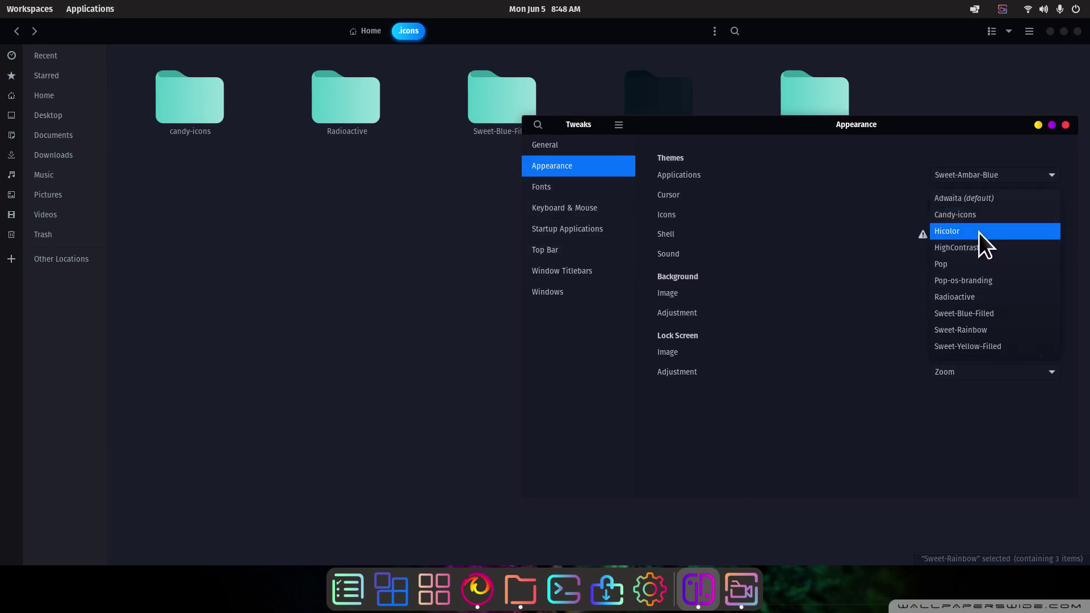
pyautogui.click(990, 332)
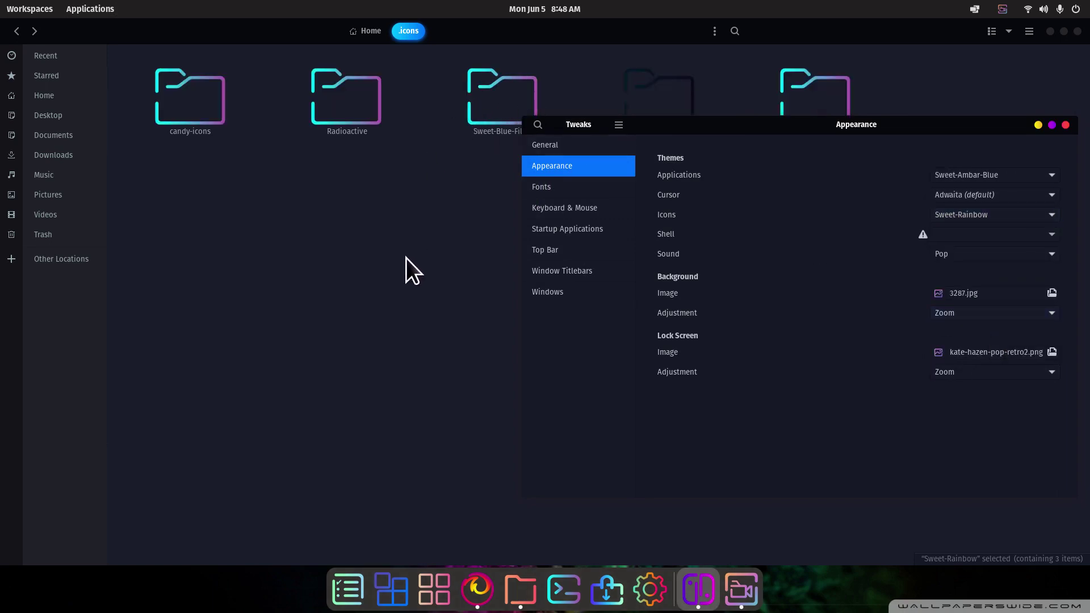
pyautogui.moveTo(747, 132); pyautogui.dragTo(533, 223)
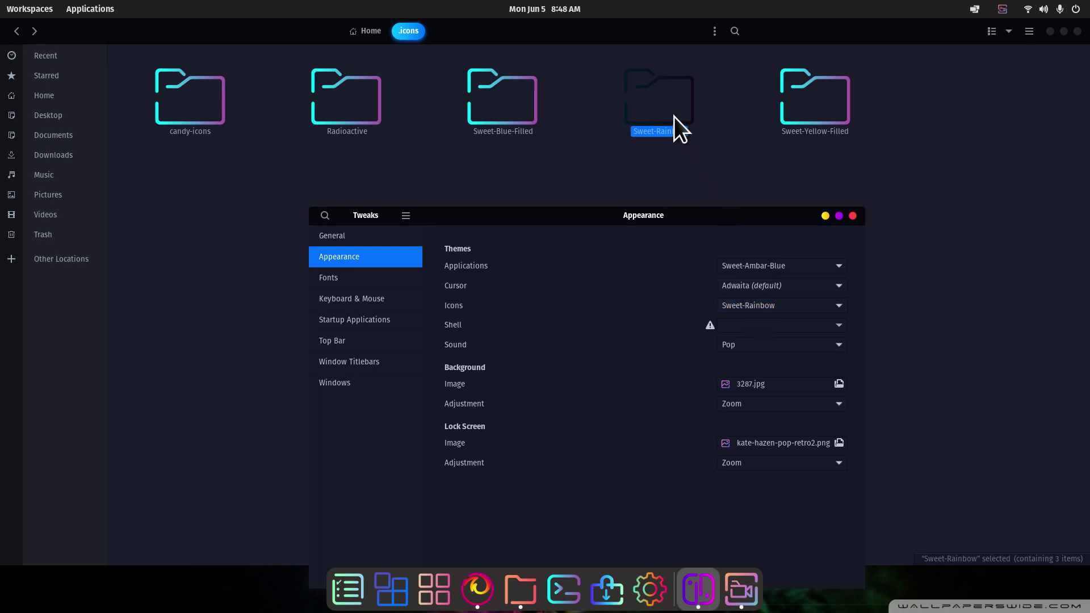
pyautogui.click(797, 306)
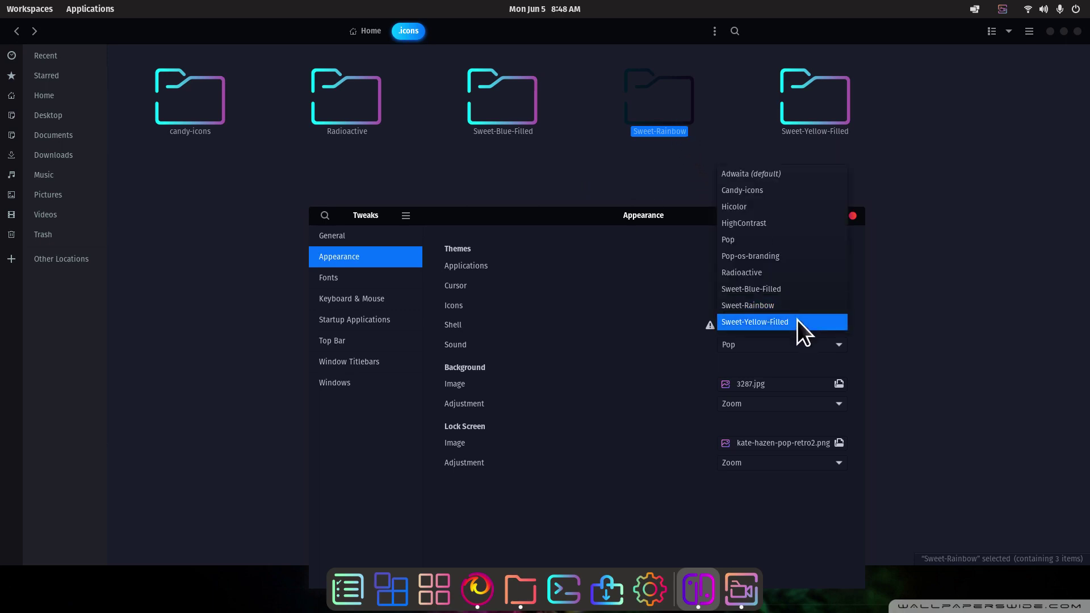
pyautogui.click(797, 320)
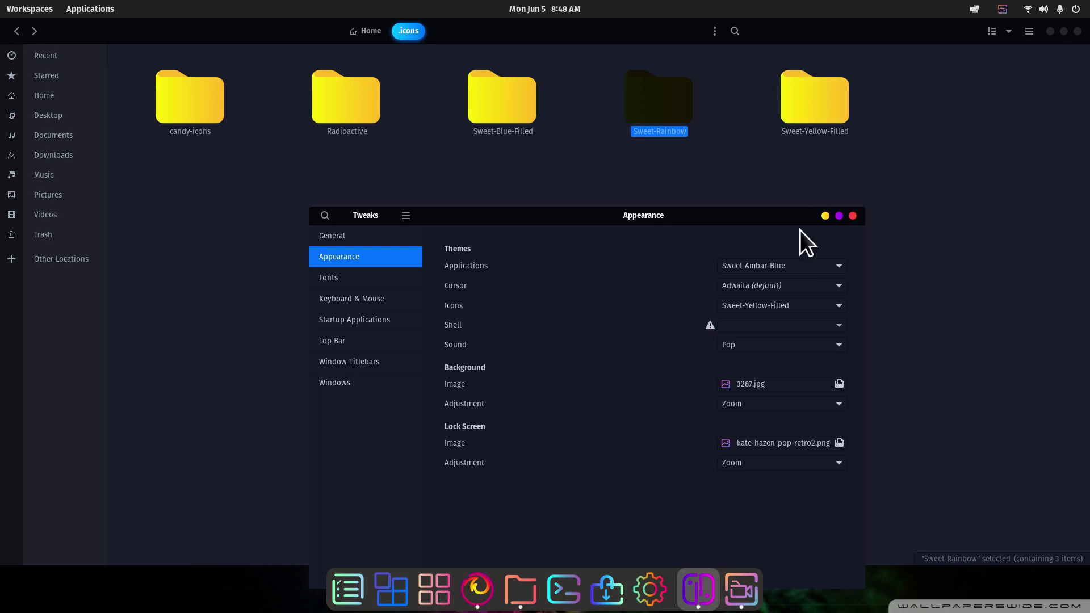
pyautogui.click(790, 310)
pyautogui.click(791, 273)
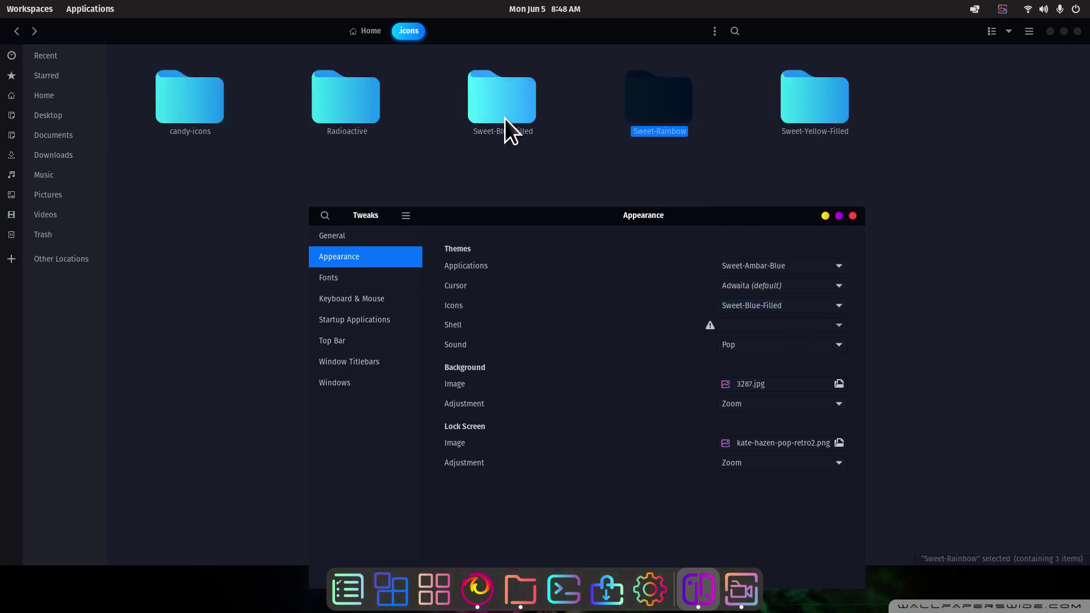
# Set the icon theme back to Candy-icons and close Tweaks.
pyautogui.click(795, 310)
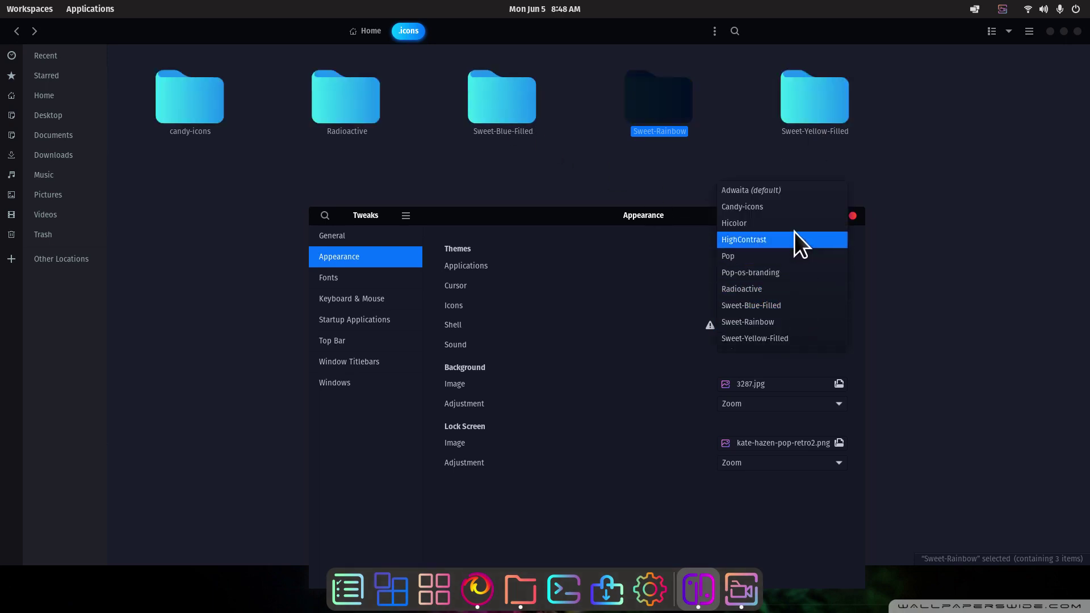
pyautogui.click(795, 206)
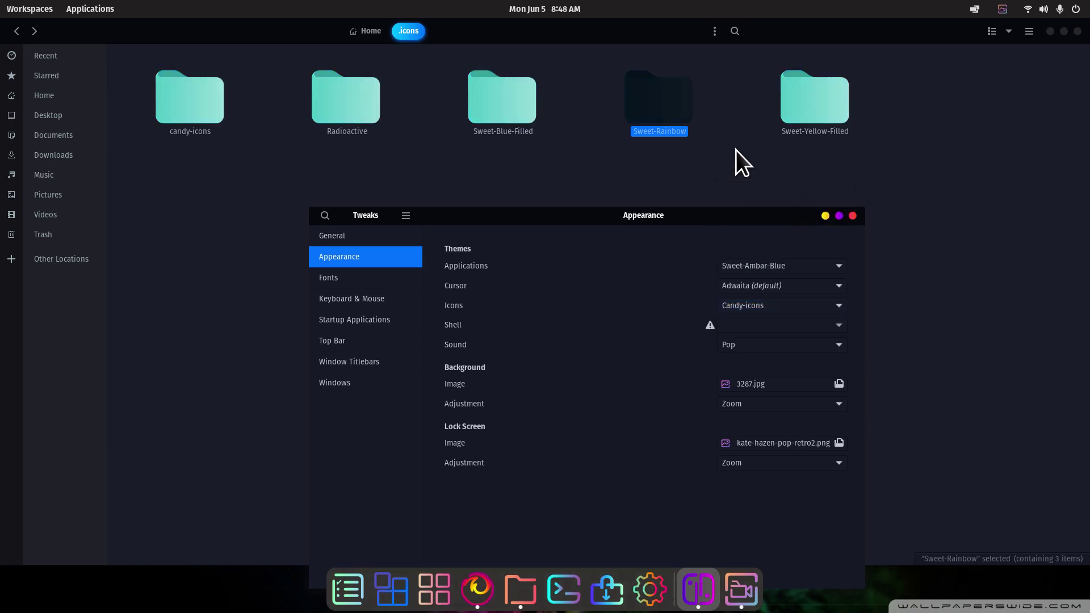
pyautogui.click(853, 217)
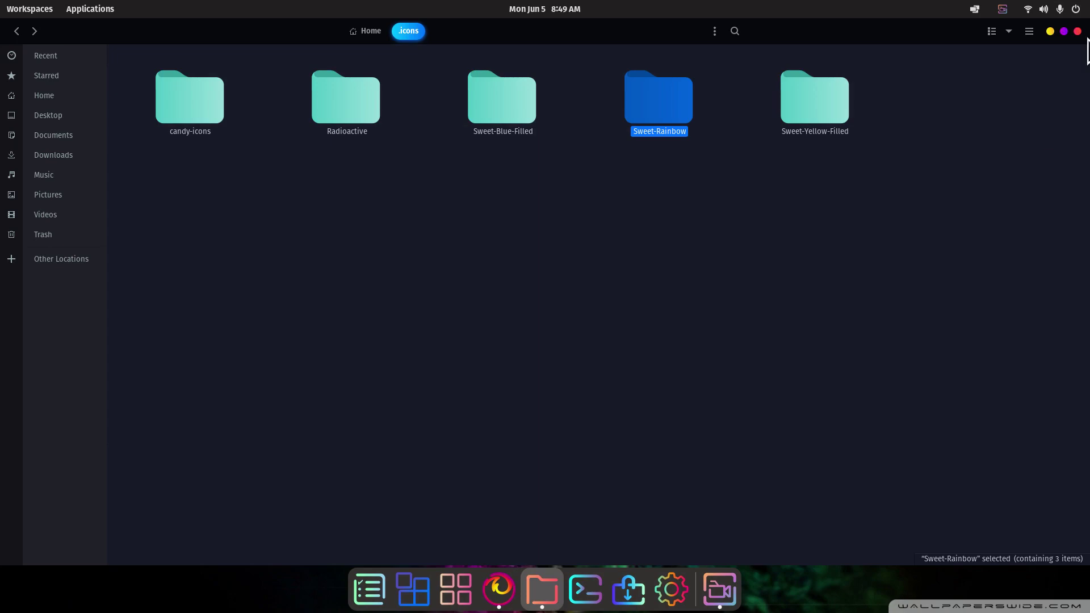
# Close the Files window and then the Firefox window, leaving the empty desktop.
pyautogui.click(1077, 31)
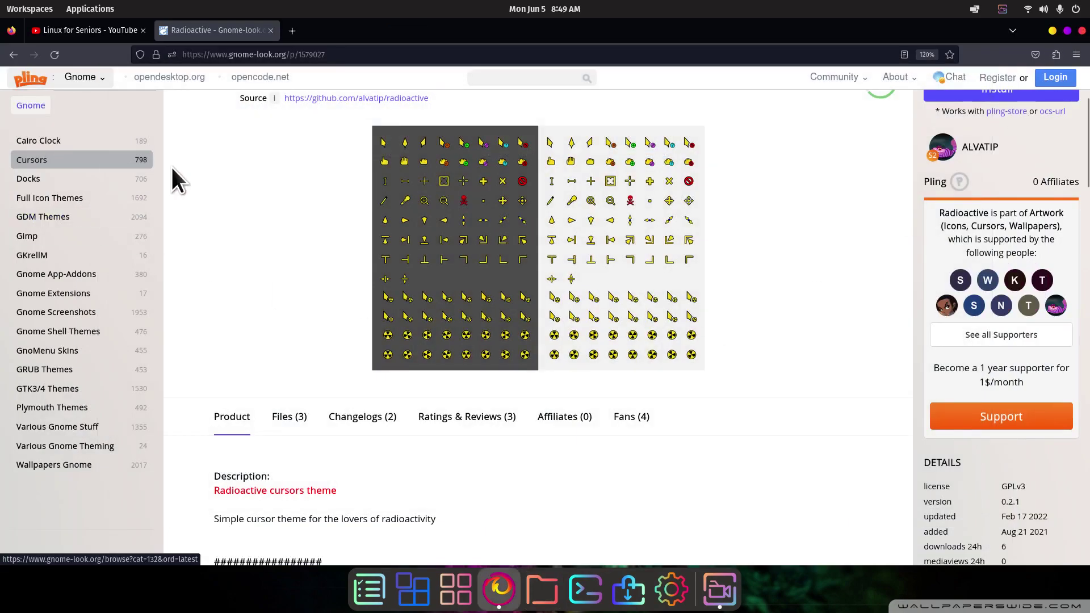
pyautogui.scroll(3, 171, 168)
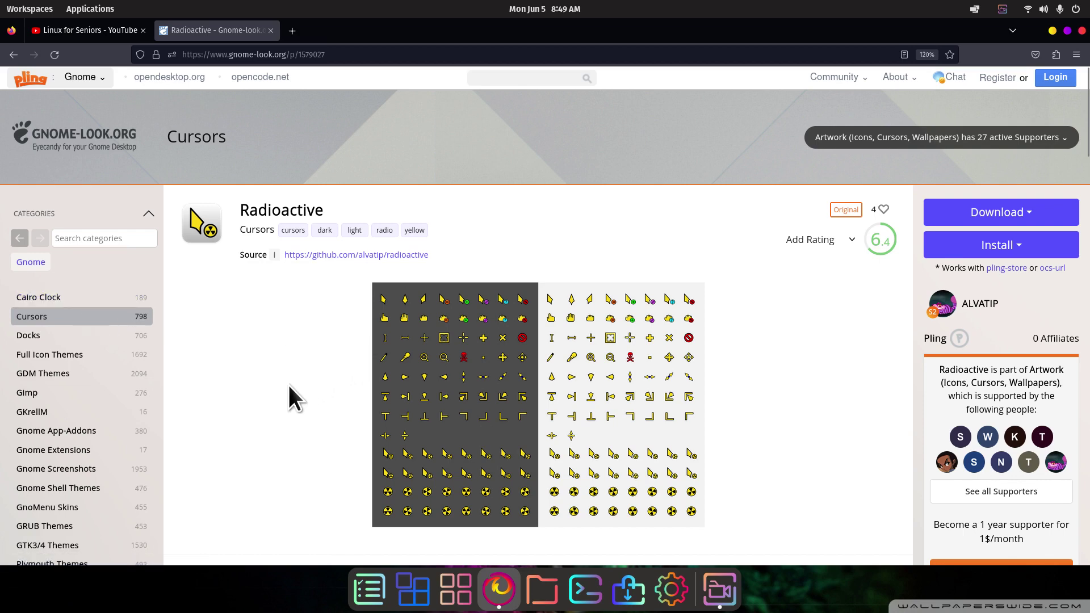
pyautogui.scroll(-4, 288, 386)
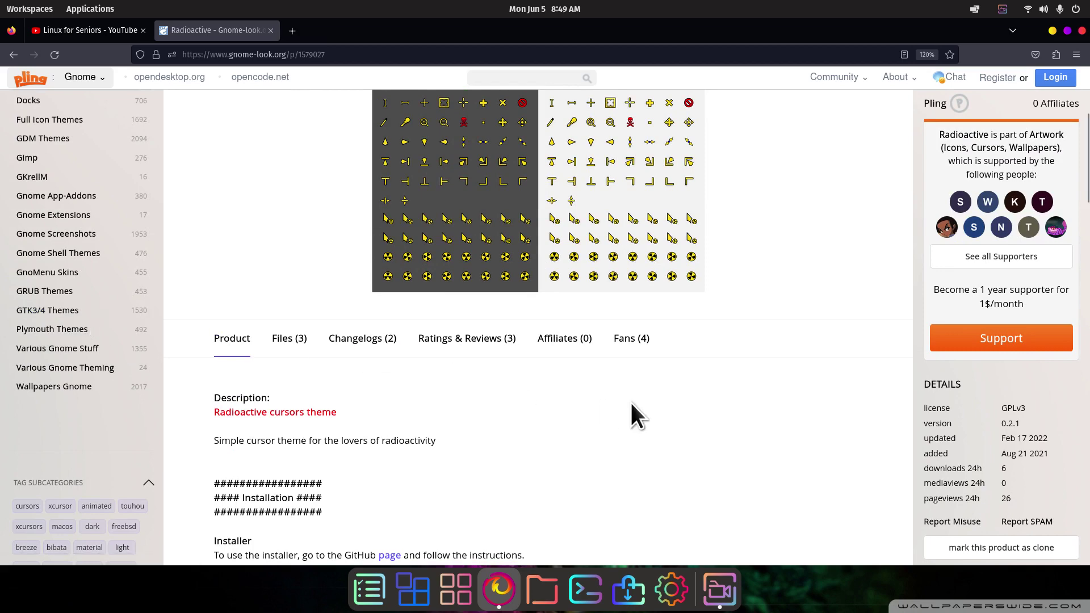
pyautogui.hotkey('alt', 'F4')
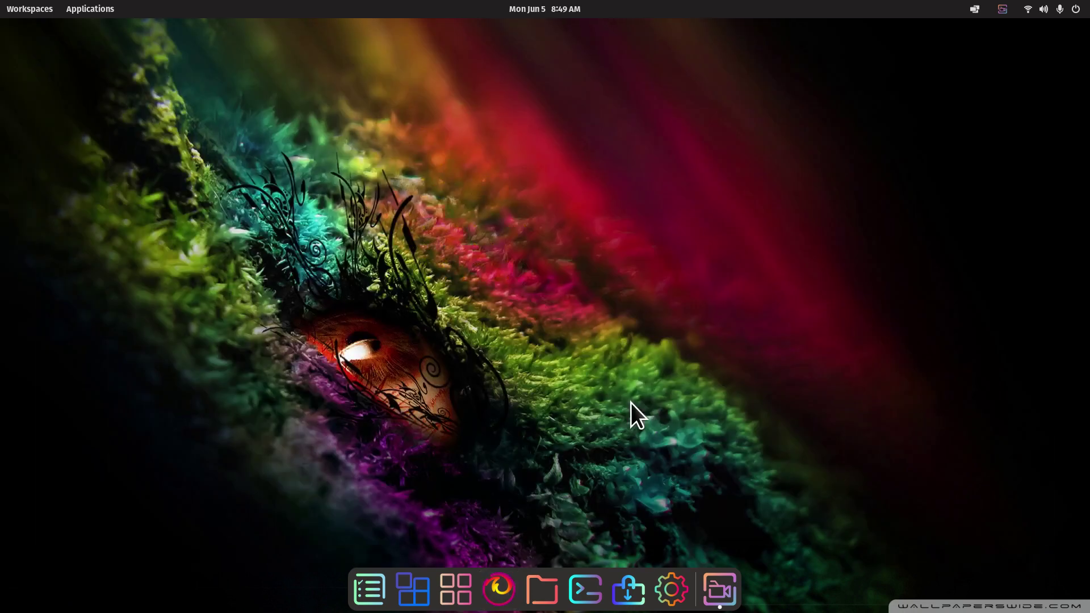